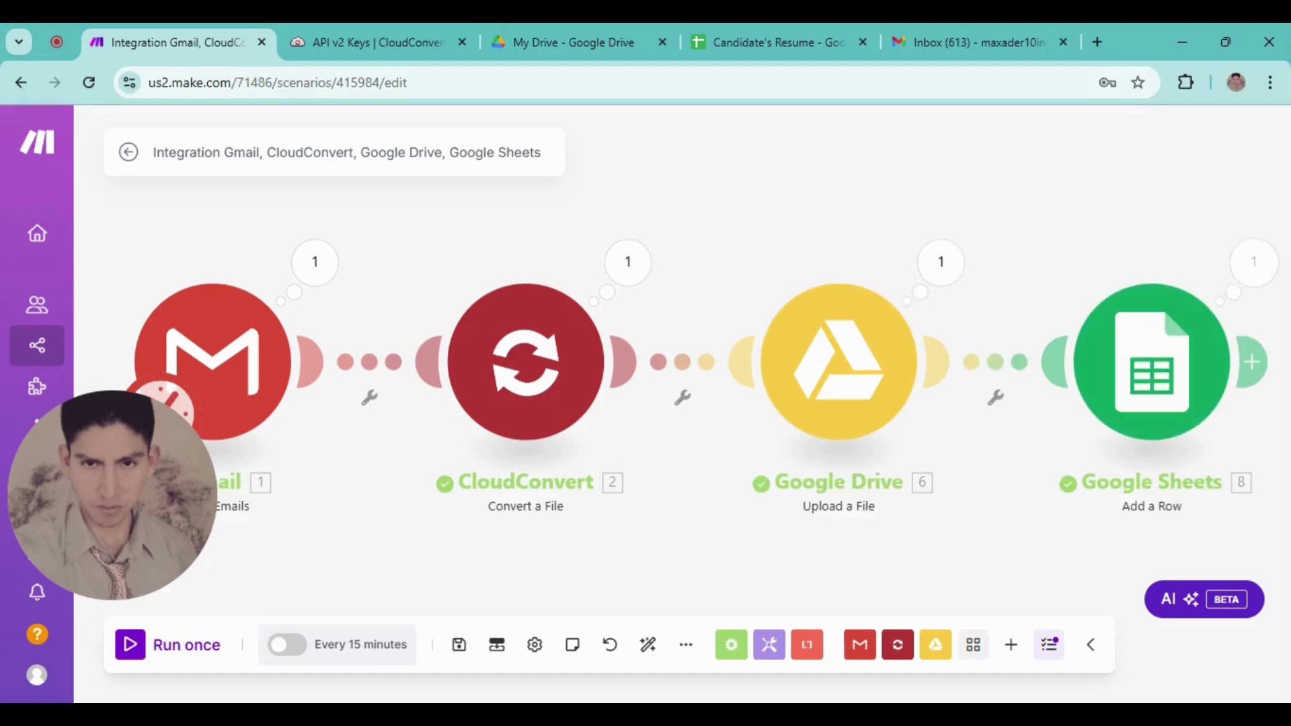
- Look over the finished four-module scenario and preview the resume link stored in the Candidate's Resume sheet
drag(1029, 439, 767, 409)
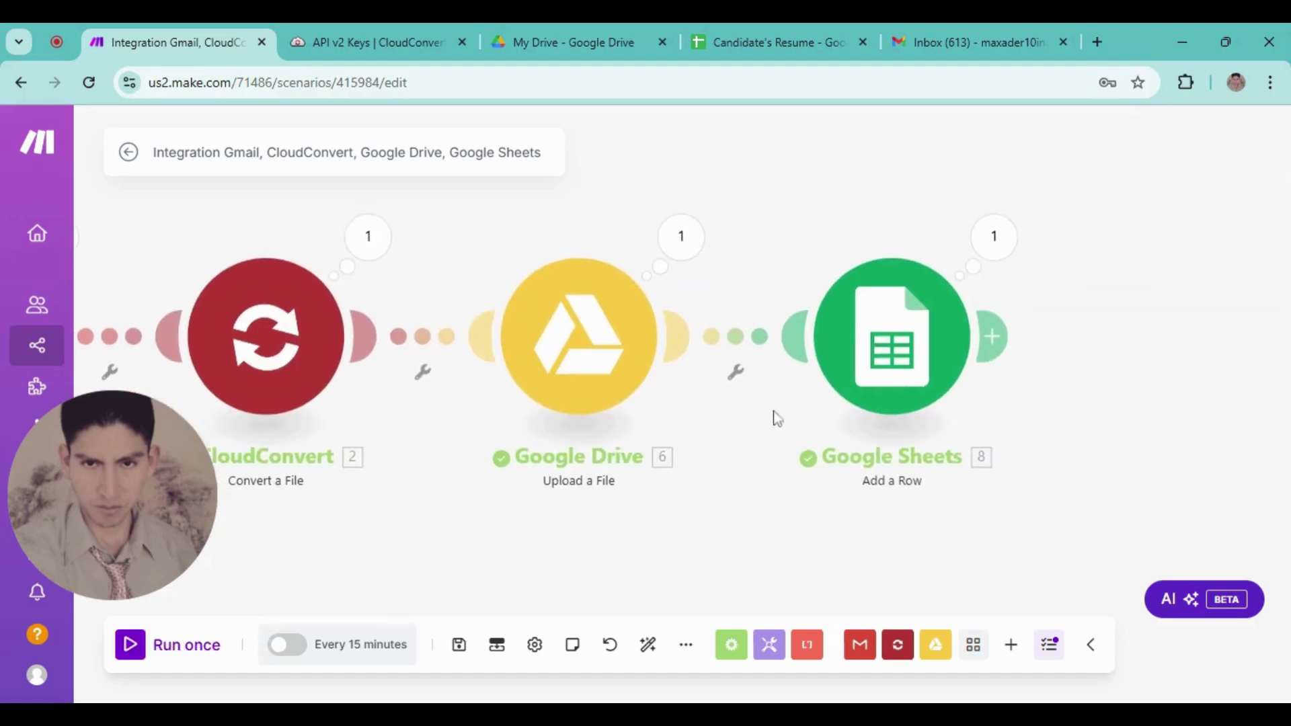
scroll(770, 430, down, 3)
scroll(965, 404, up, 3)
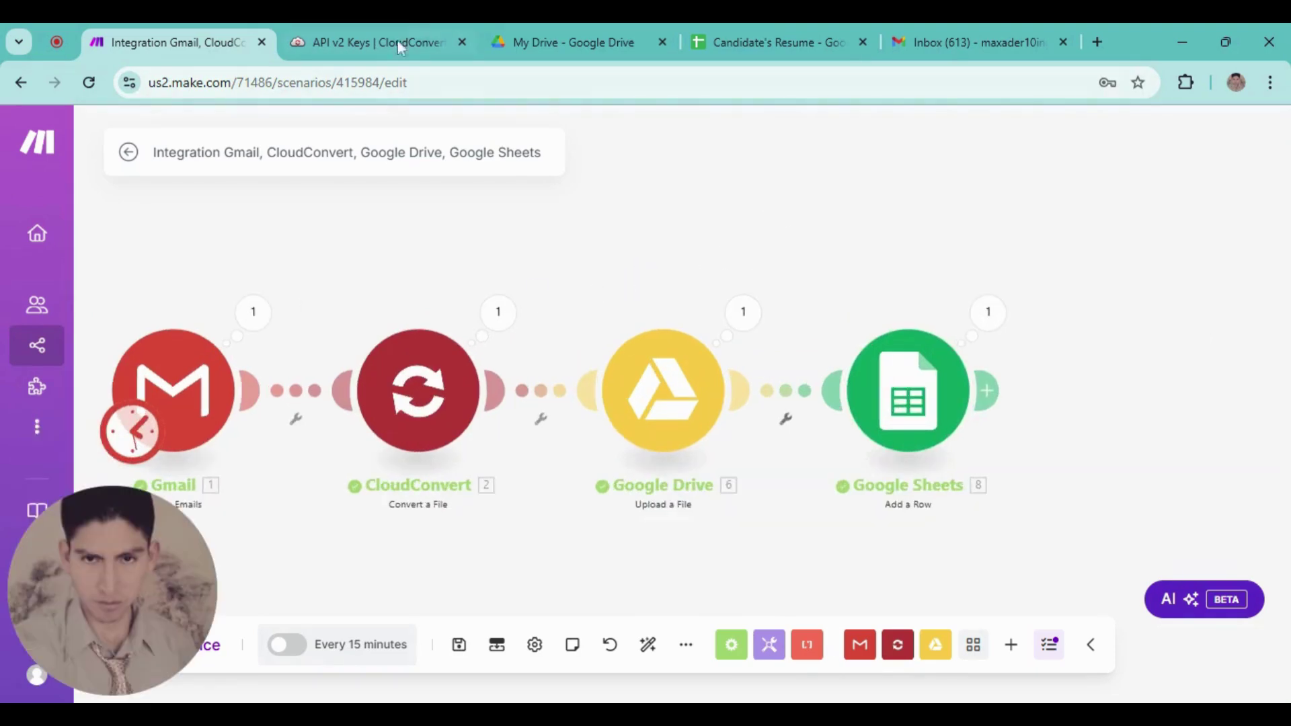
click(767, 41)
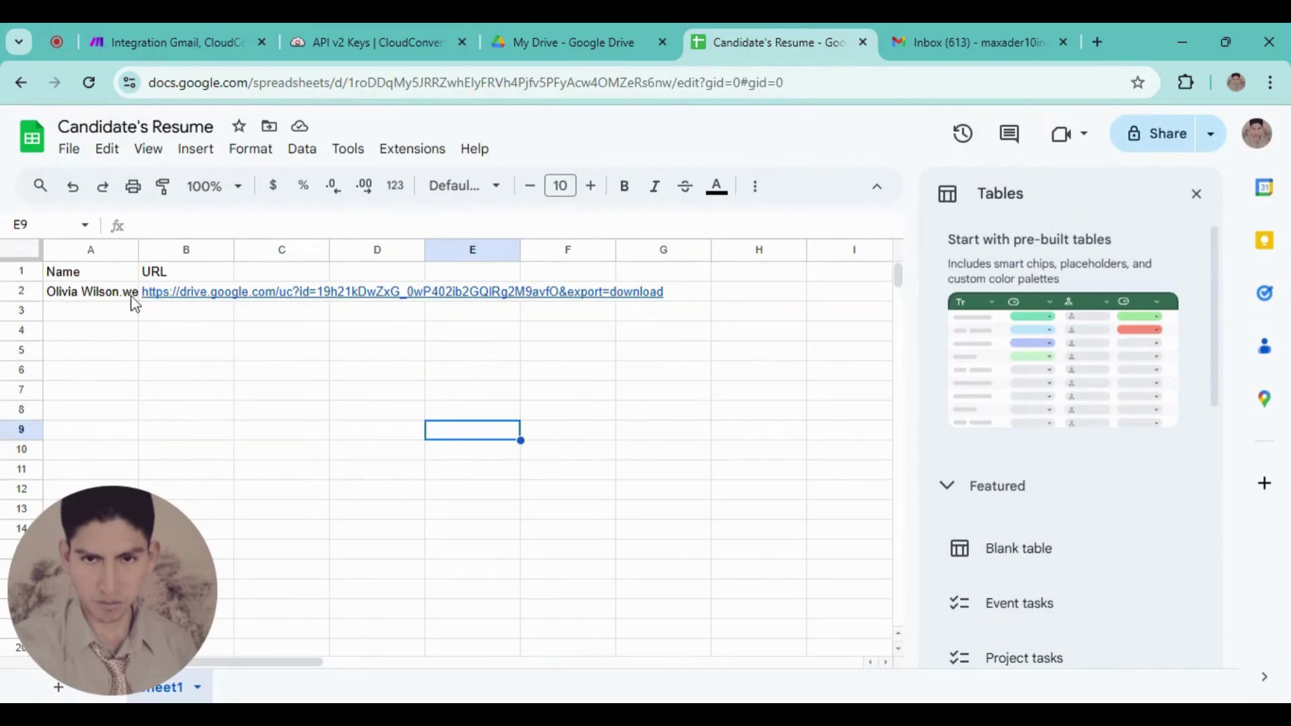
mouse_move(162, 303)
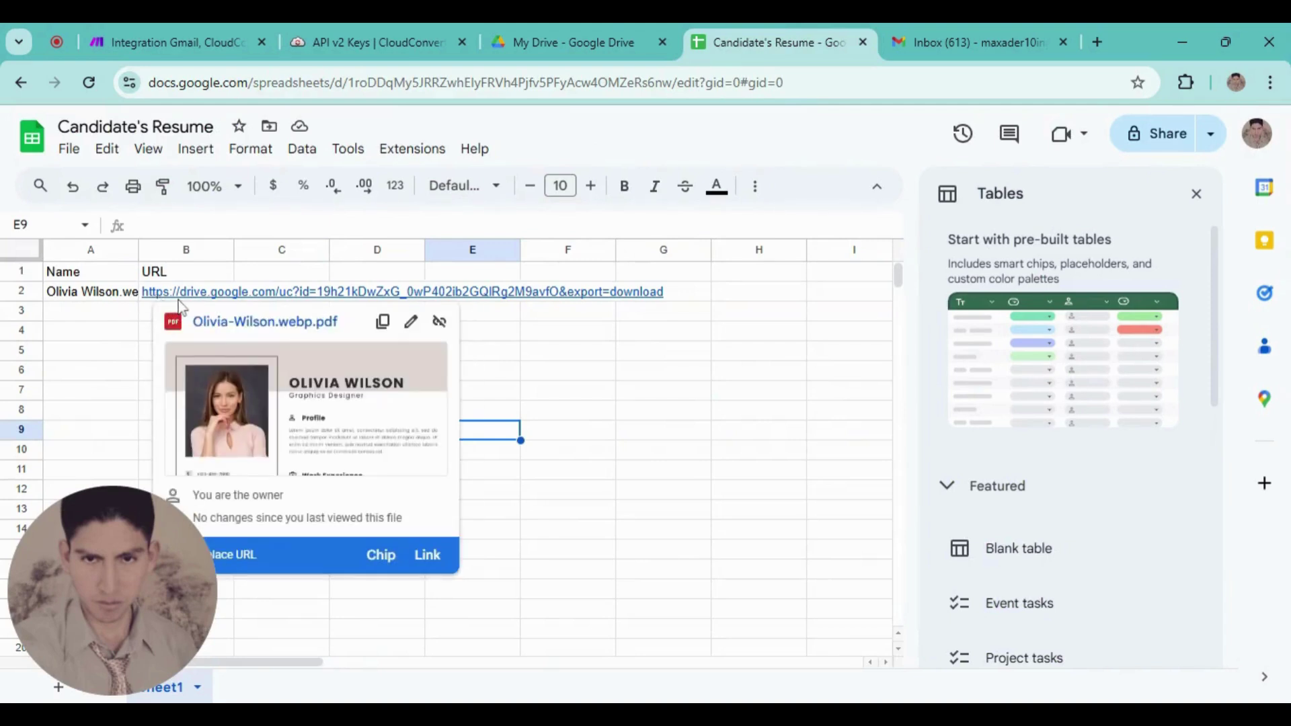
click(187, 336)
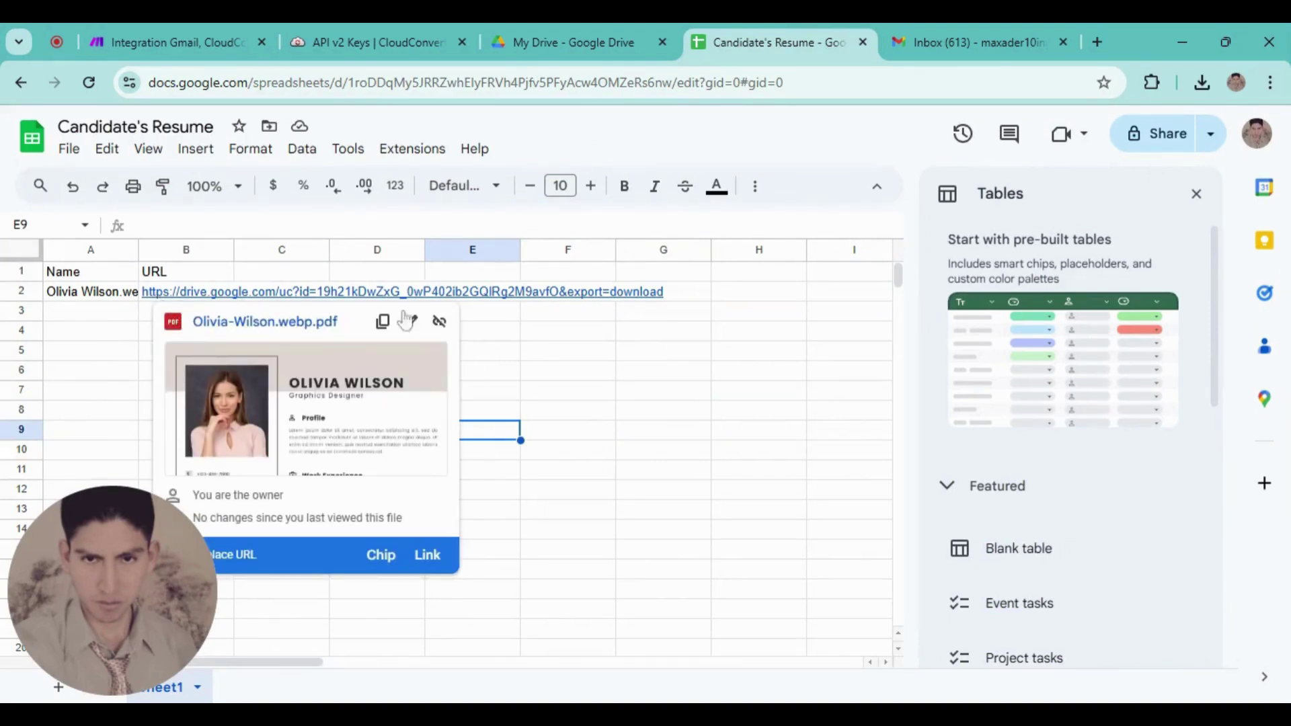
- Switch to Google Drive, open the Resume folder and read through the candidate's resume PDF
click(555, 41)
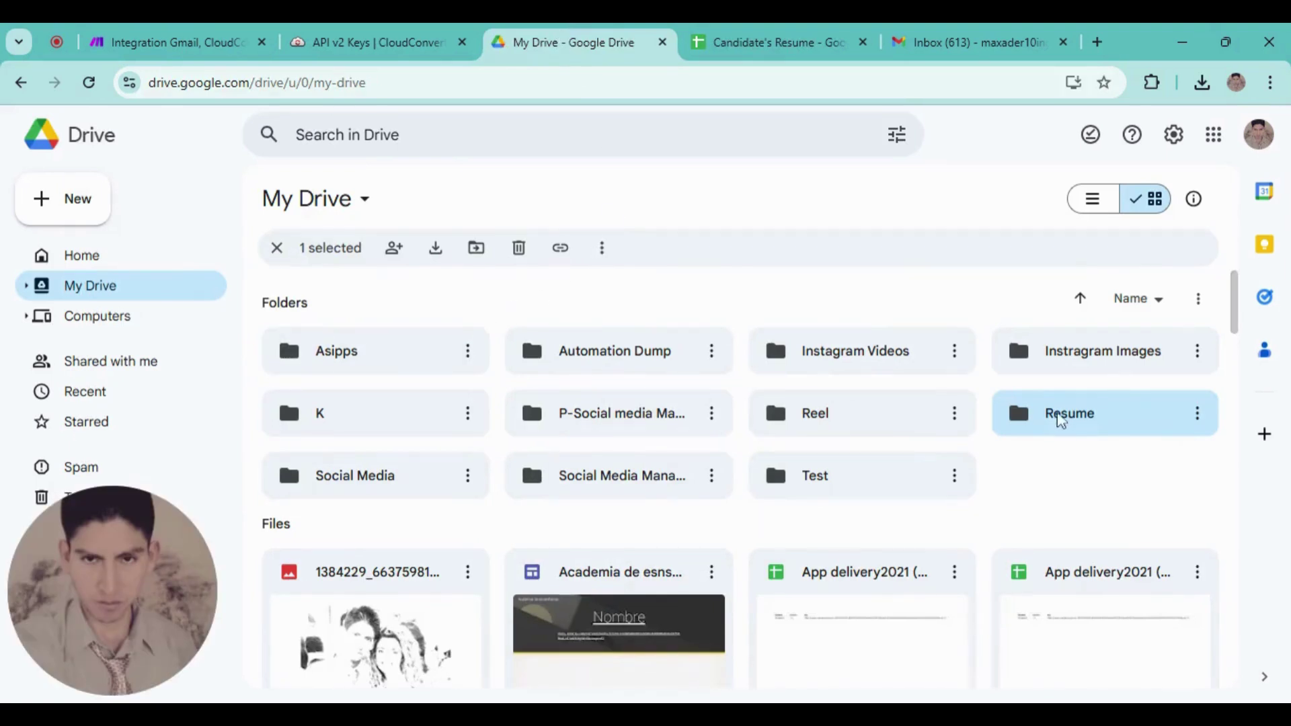
double_click(1061, 421)
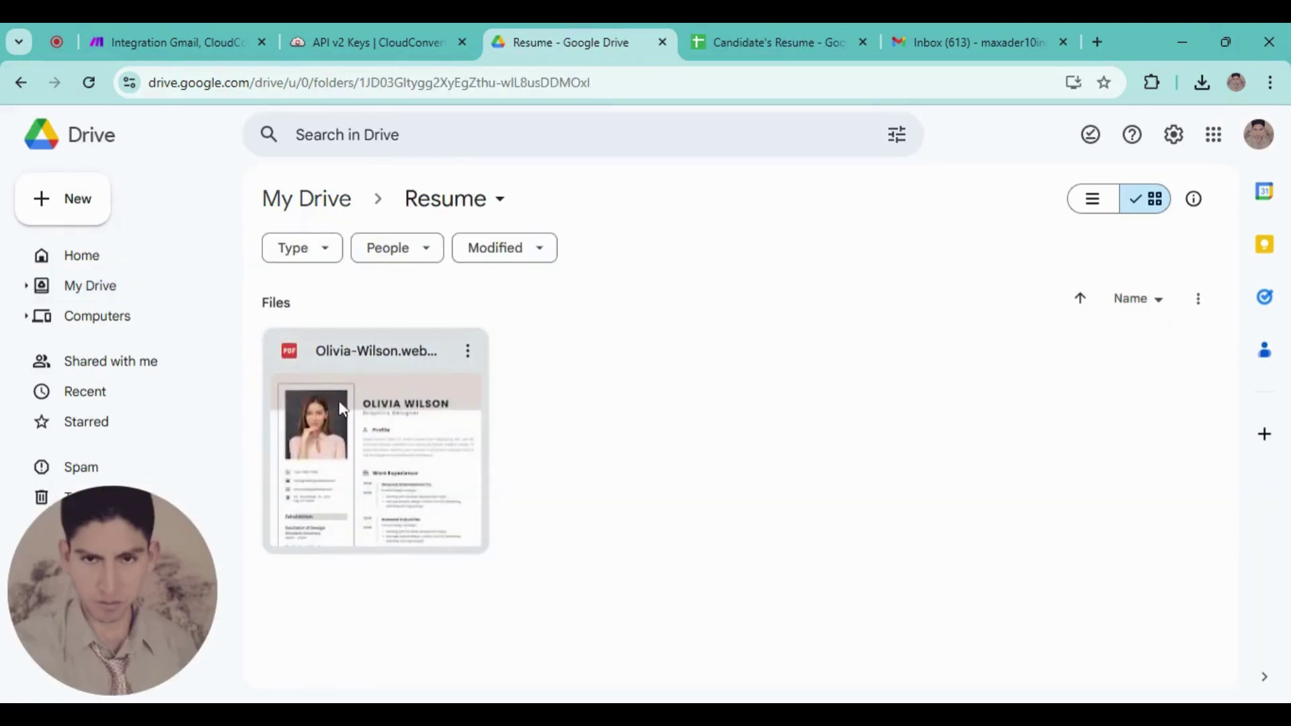
click(316, 383)
double_click(324, 397)
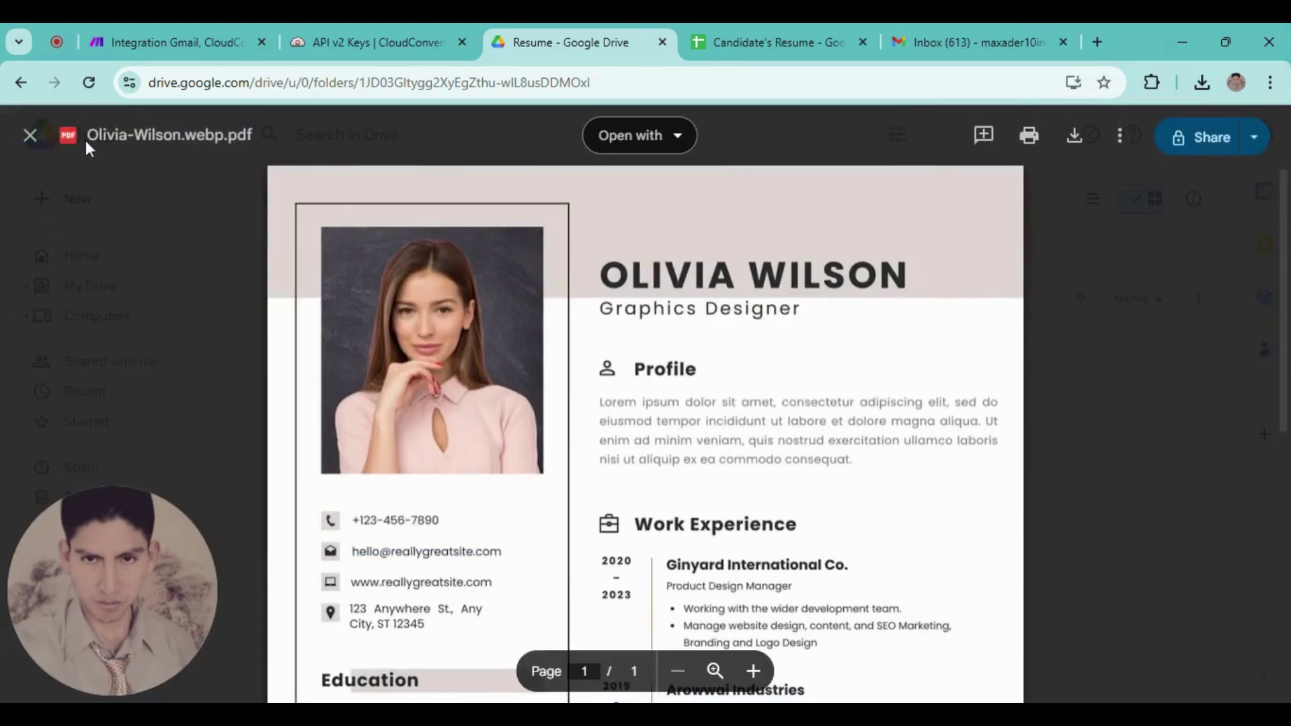
scroll(646, 404, down, 8)
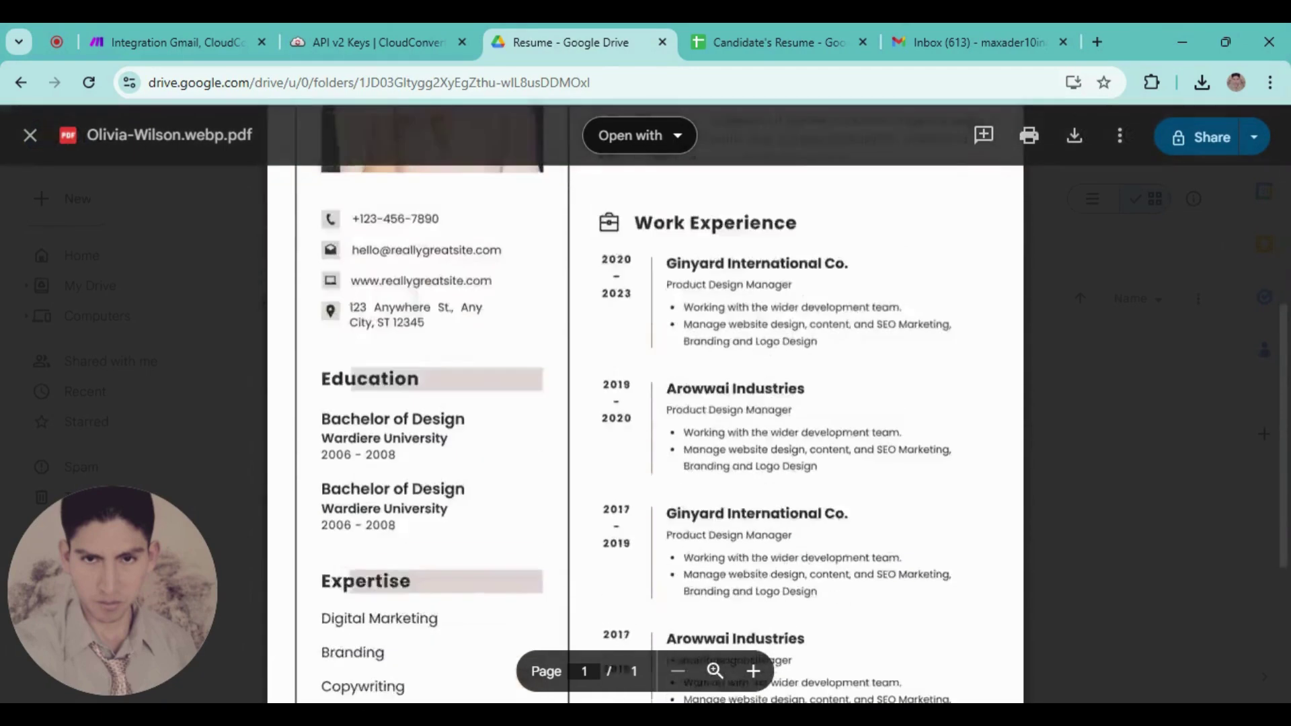
scroll(645, 404, up, 8)
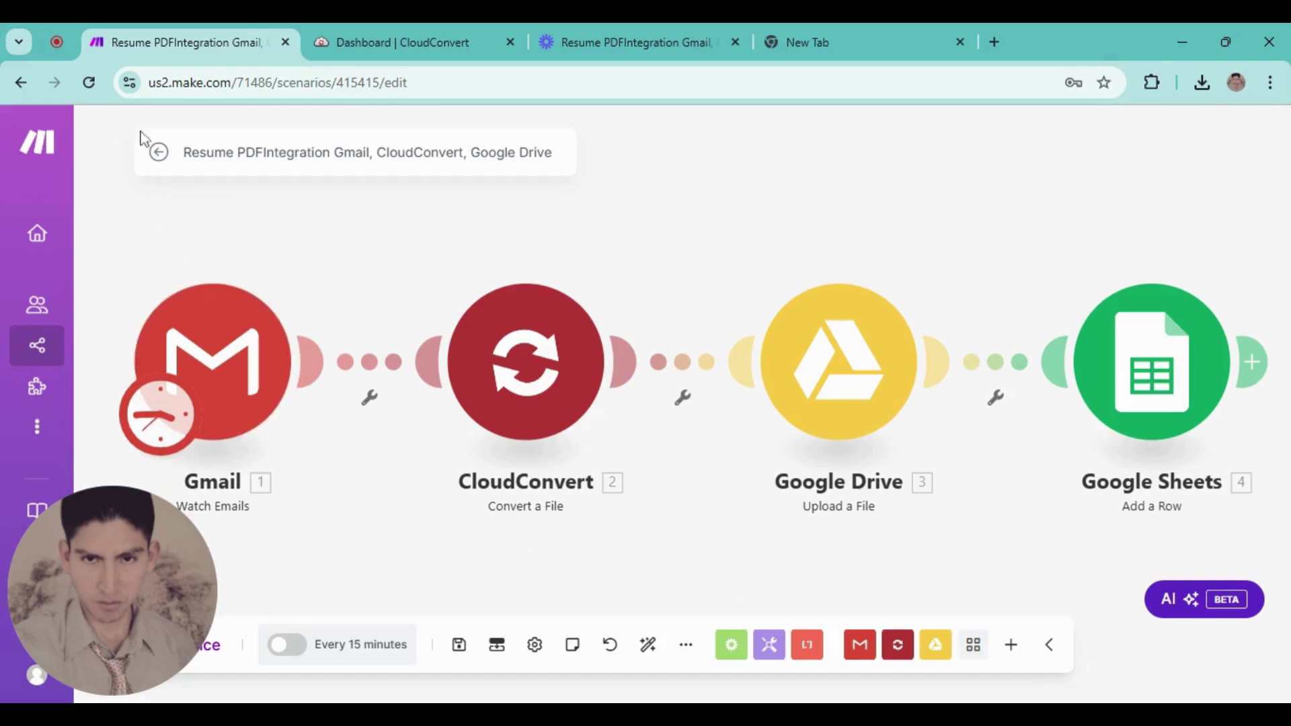
- Leave the existing resume scenario in Make and create a new blank scenario
click(159, 153)
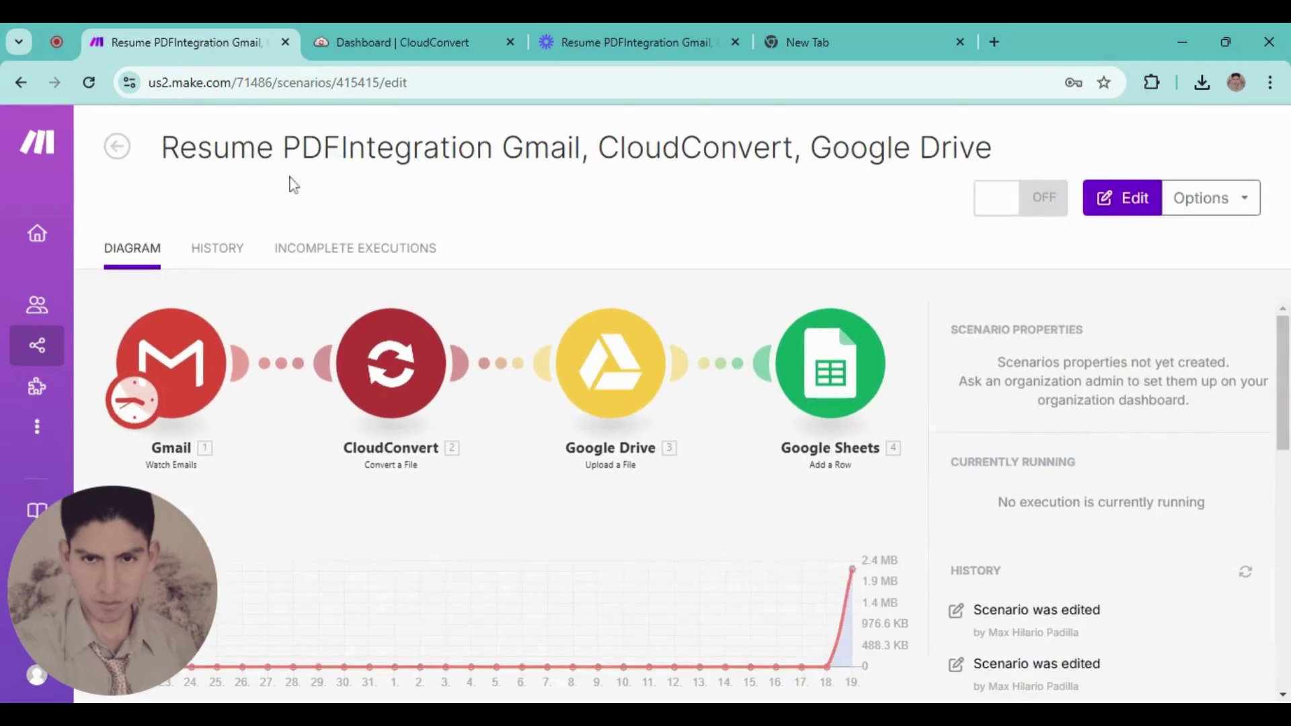
click(116, 150)
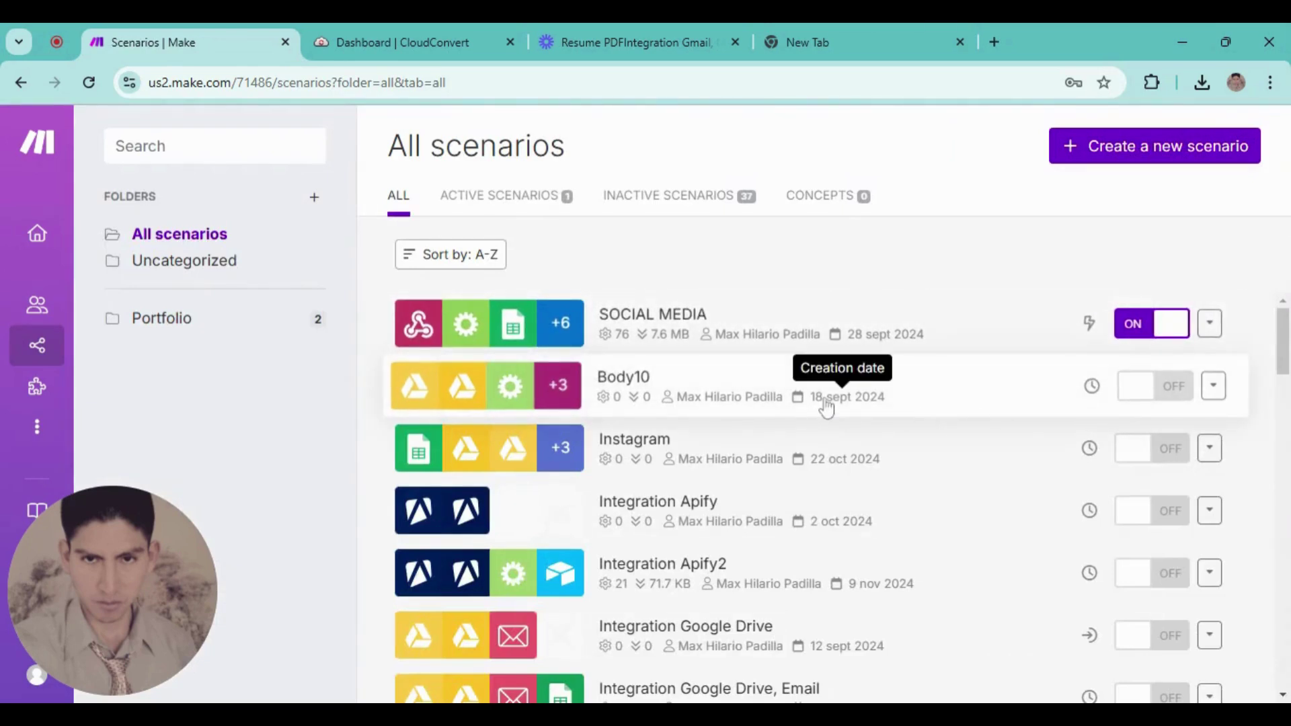
click(1069, 158)
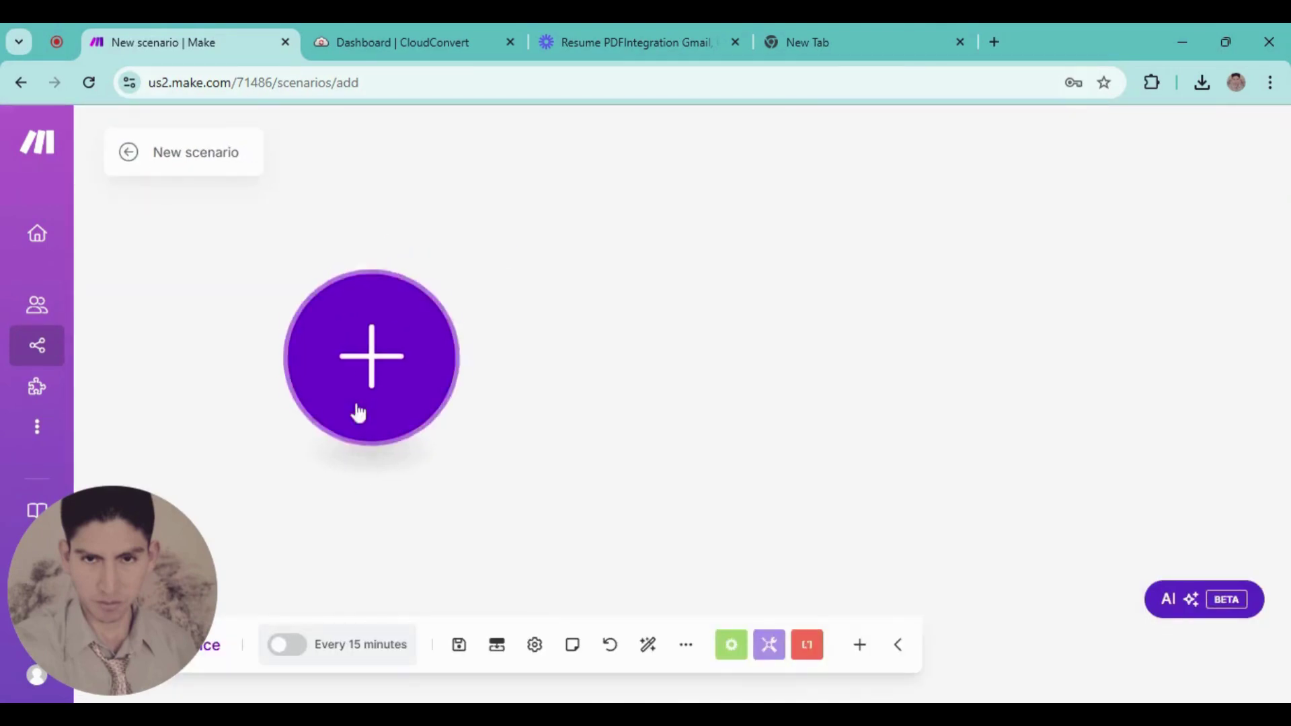
- Add the Gmail Watch Emails trigger as the first module of the new scenario
click(355, 430)
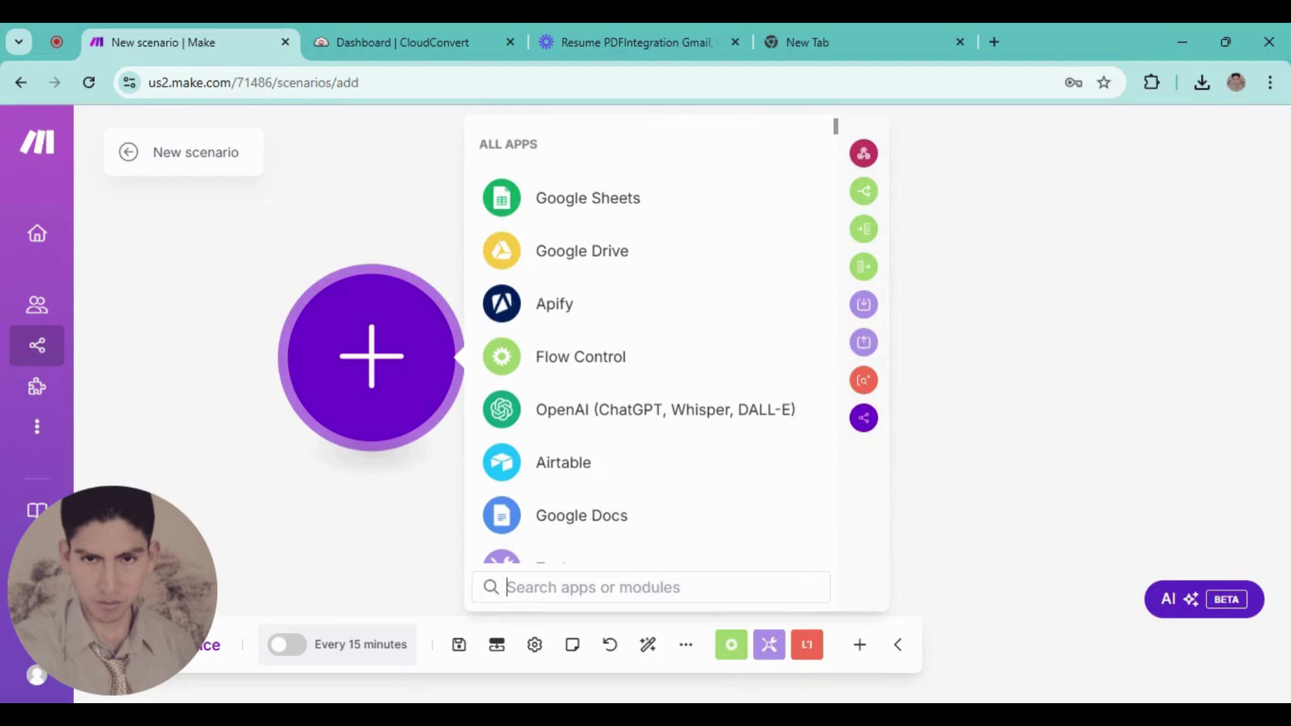
text(Gm)
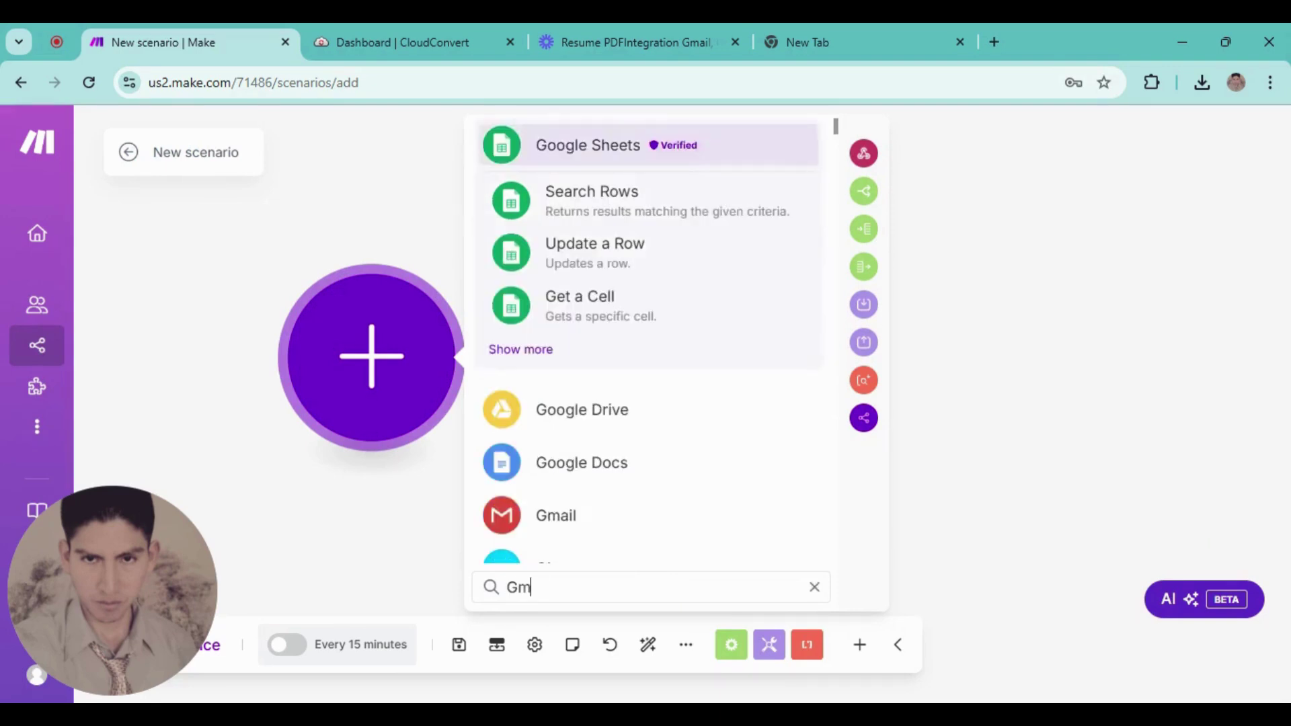
text(ail)
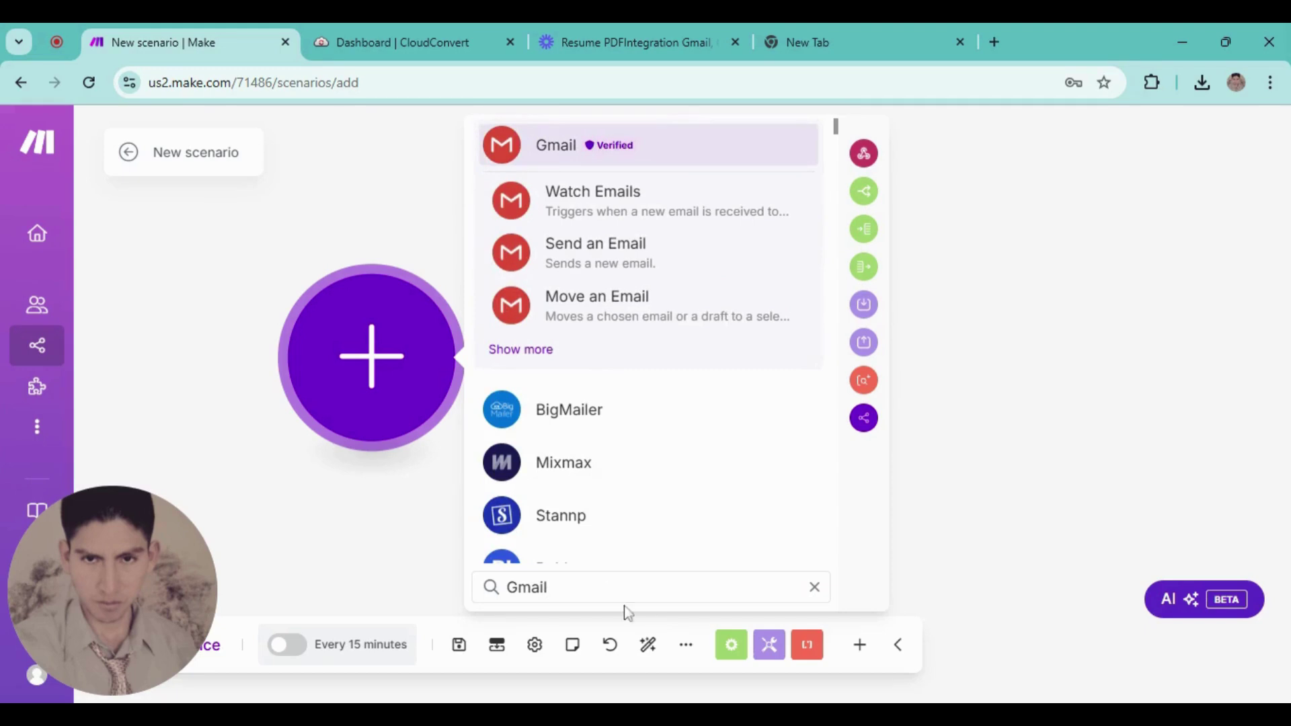
click(570, 148)
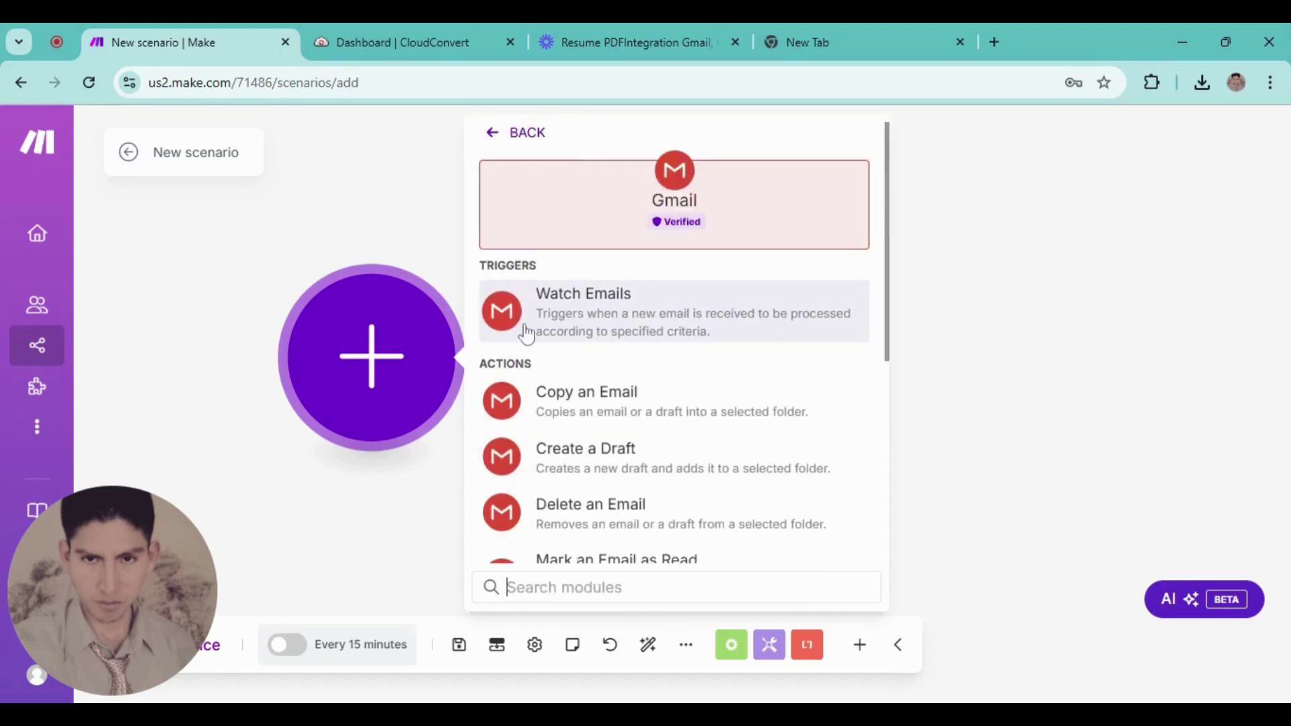
click(557, 321)
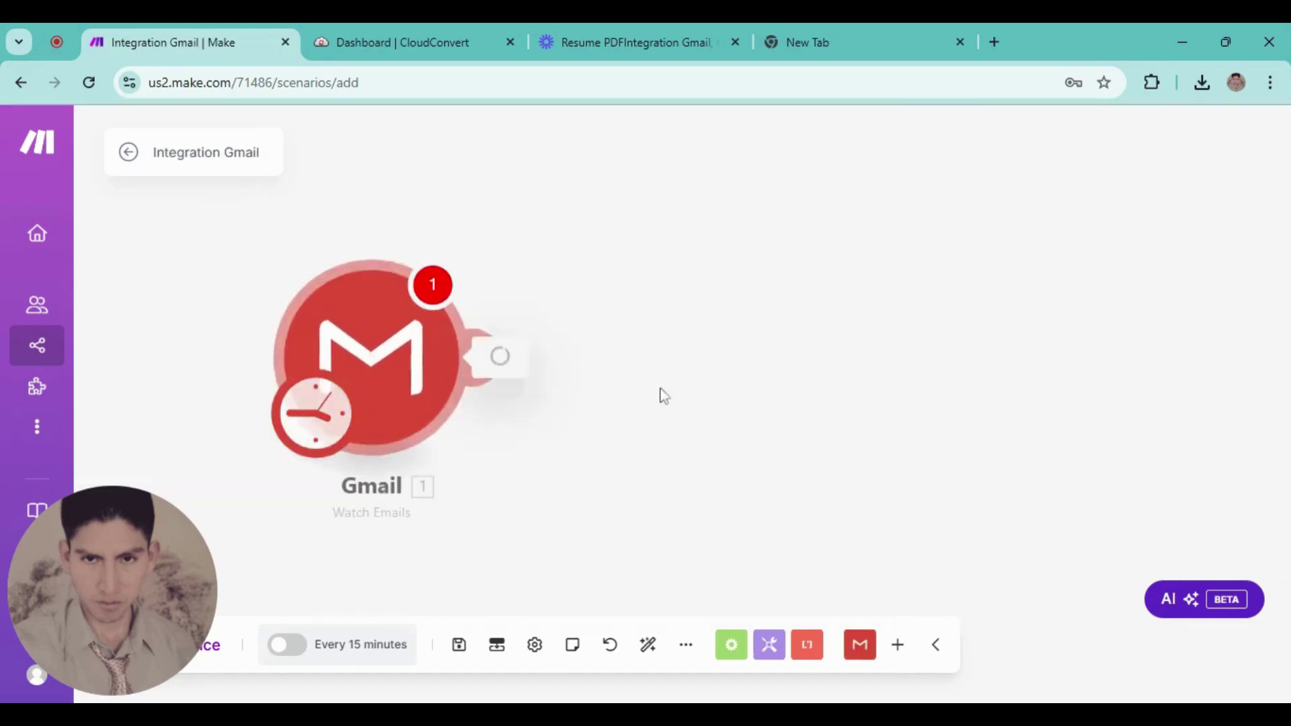
- Set the Gmail trigger's folder to All Mail and its criteria to All emails
scroll(693, 483, down, 2)
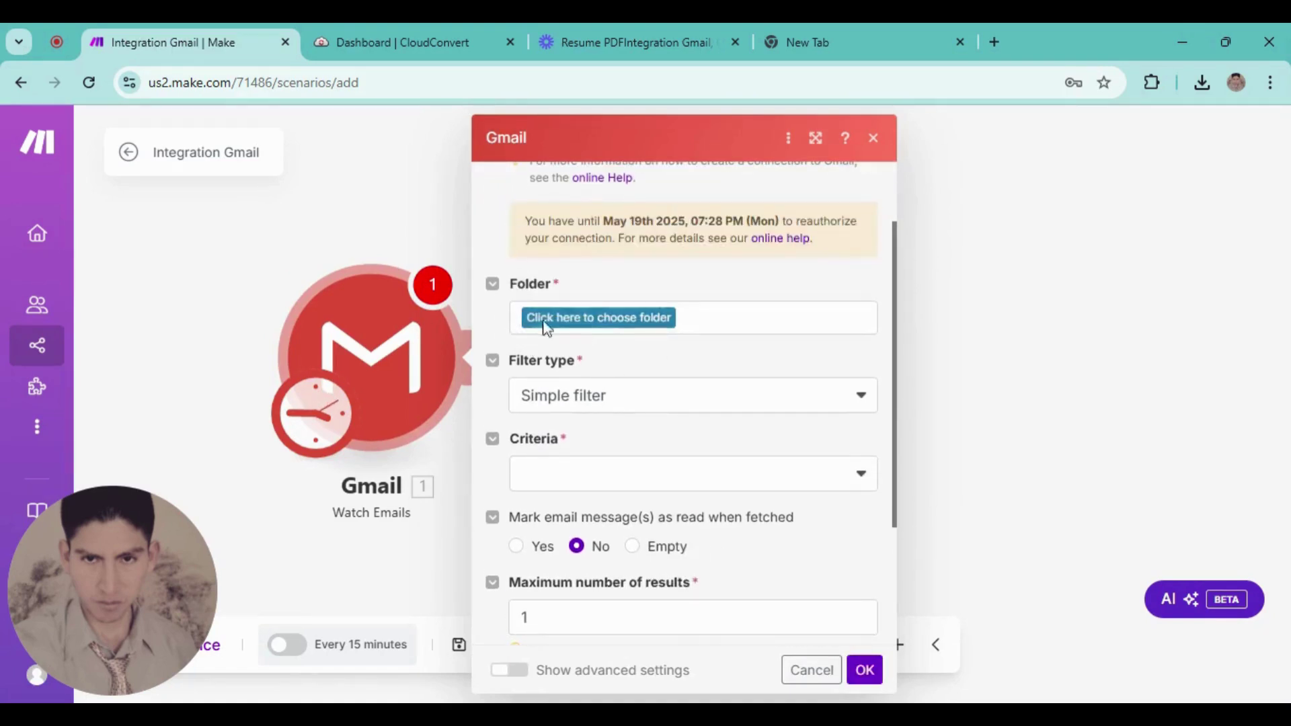
click(548, 321)
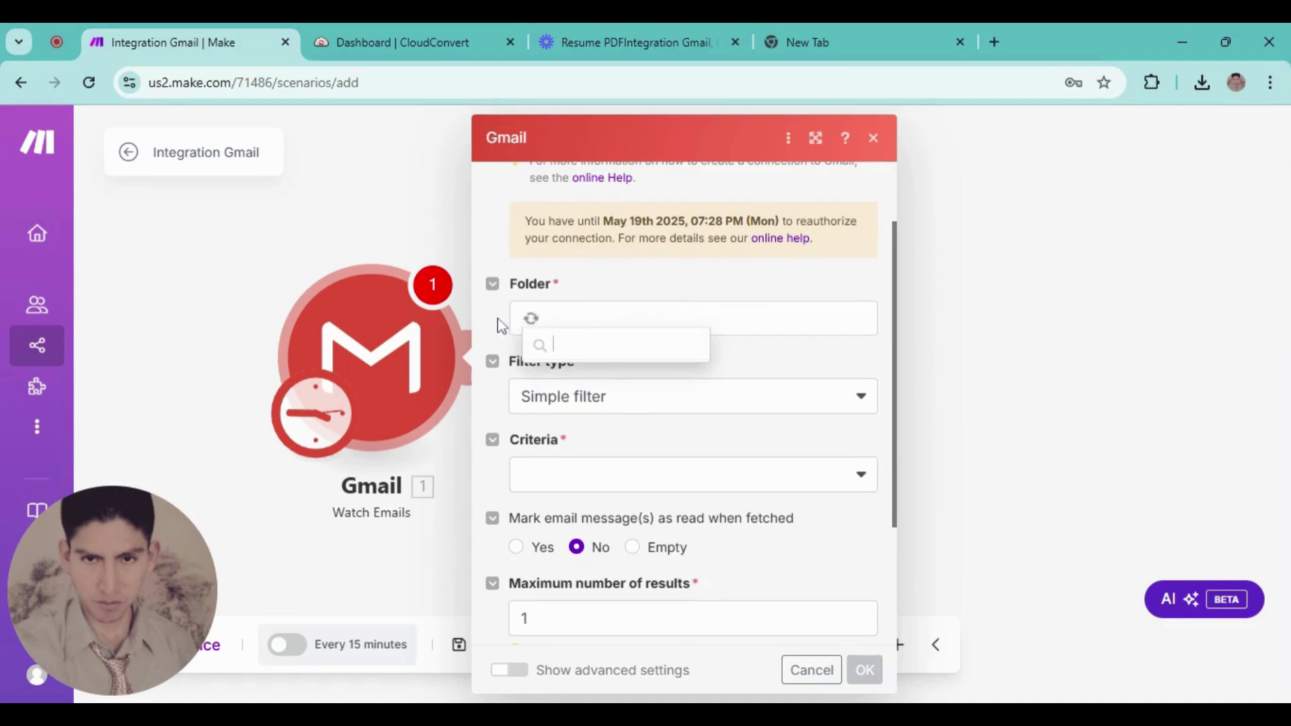
click(579, 348)
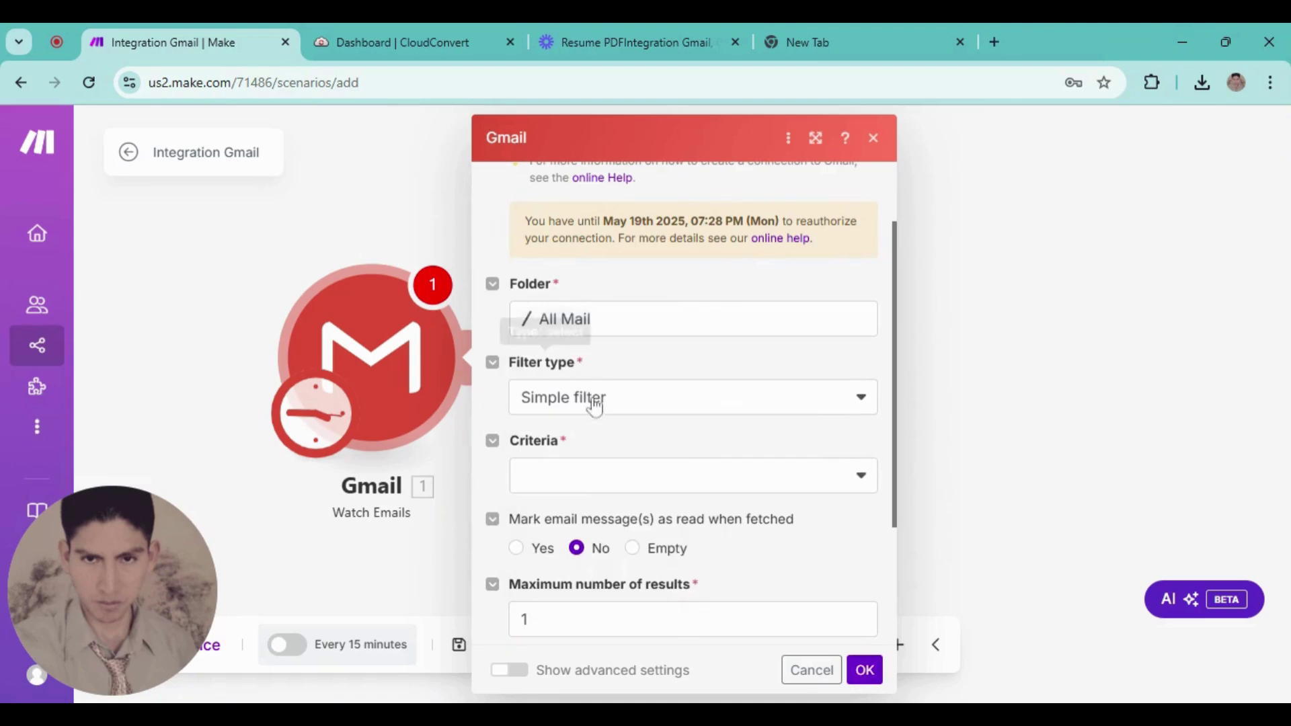
scroll(549, 423, down, 1)
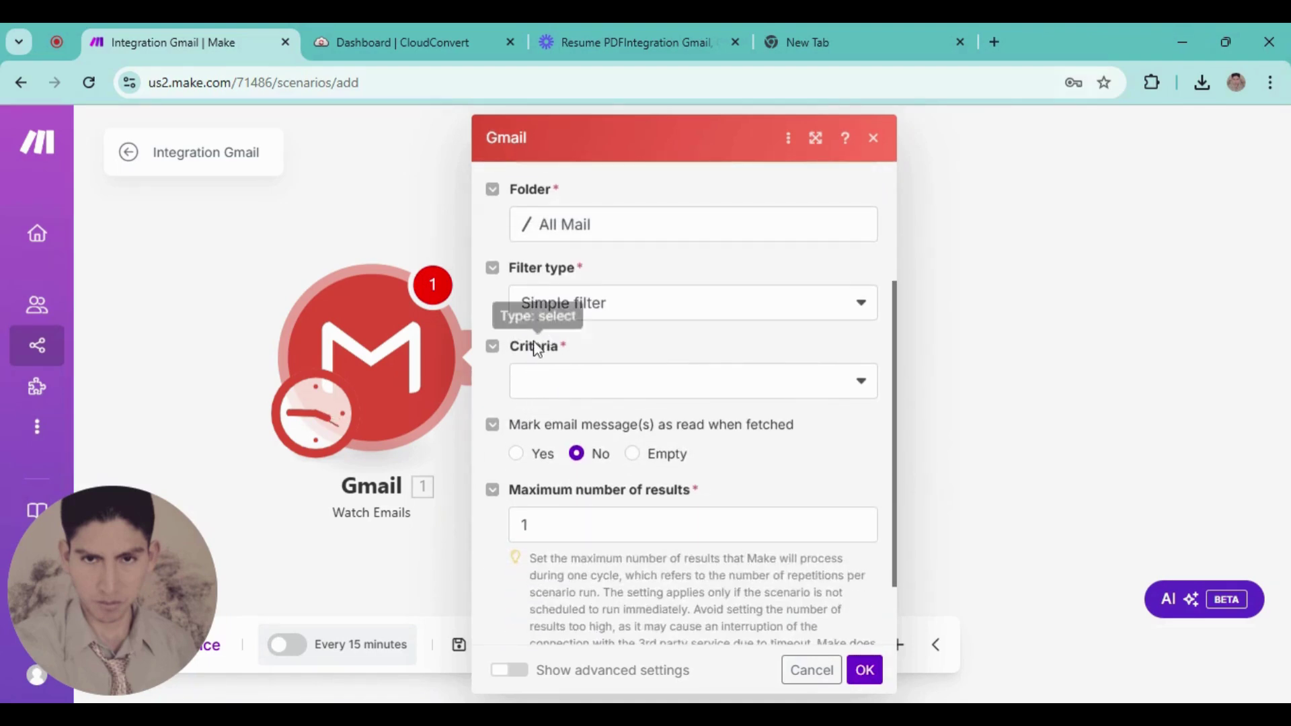
click(548, 385)
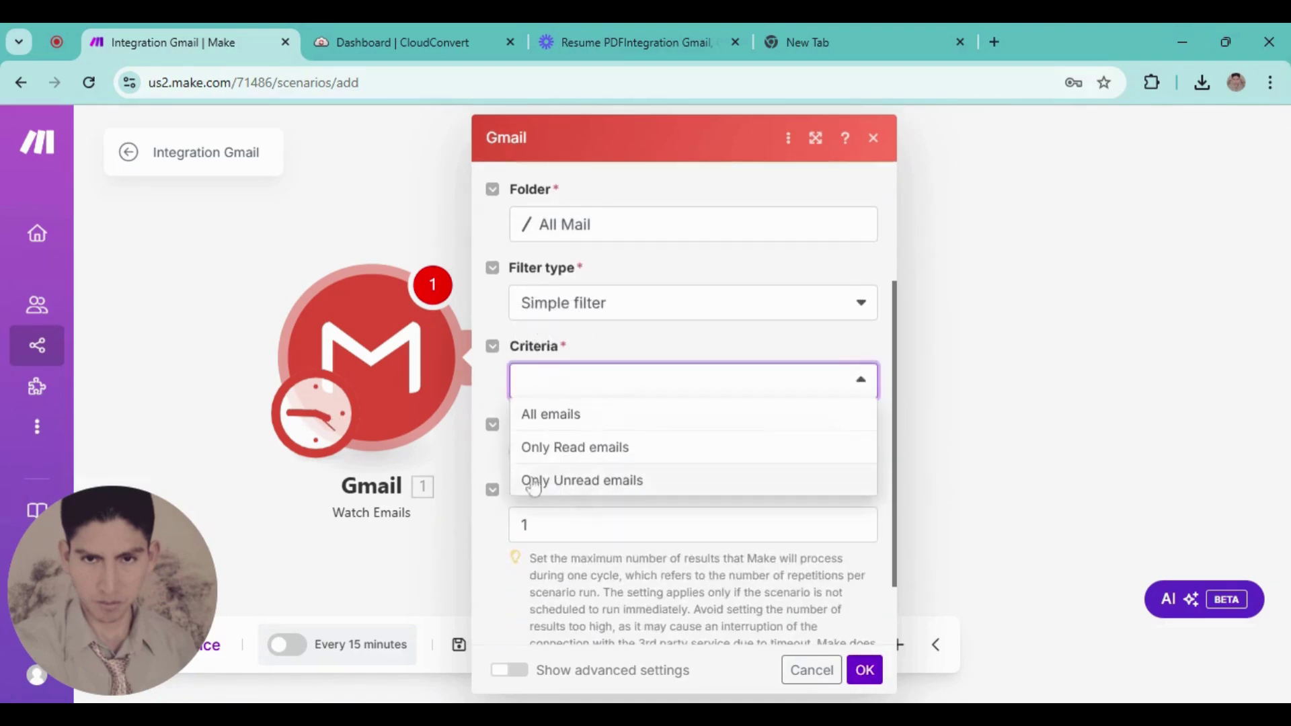
click(552, 421)
scroll(553, 452, down, 1)
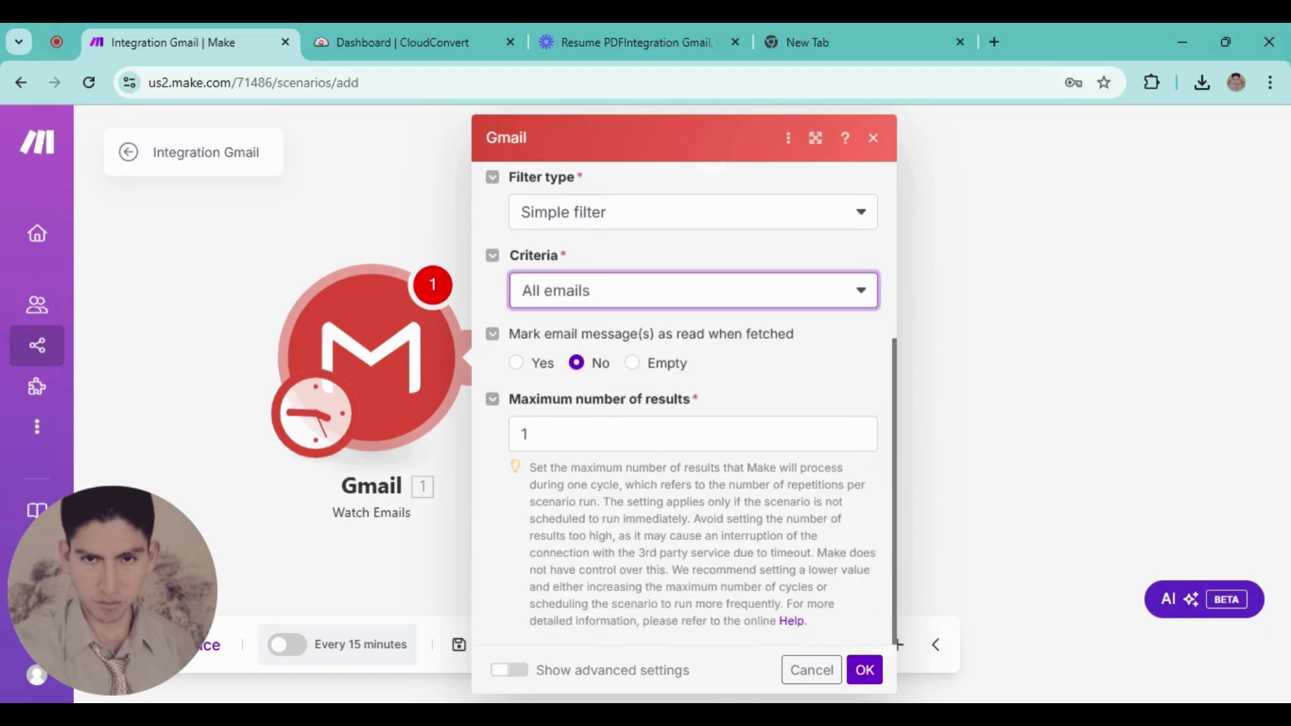
- Show the Gmail trigger's advanced settings, filter by the subject "Resume" and save the module
click(510, 671)
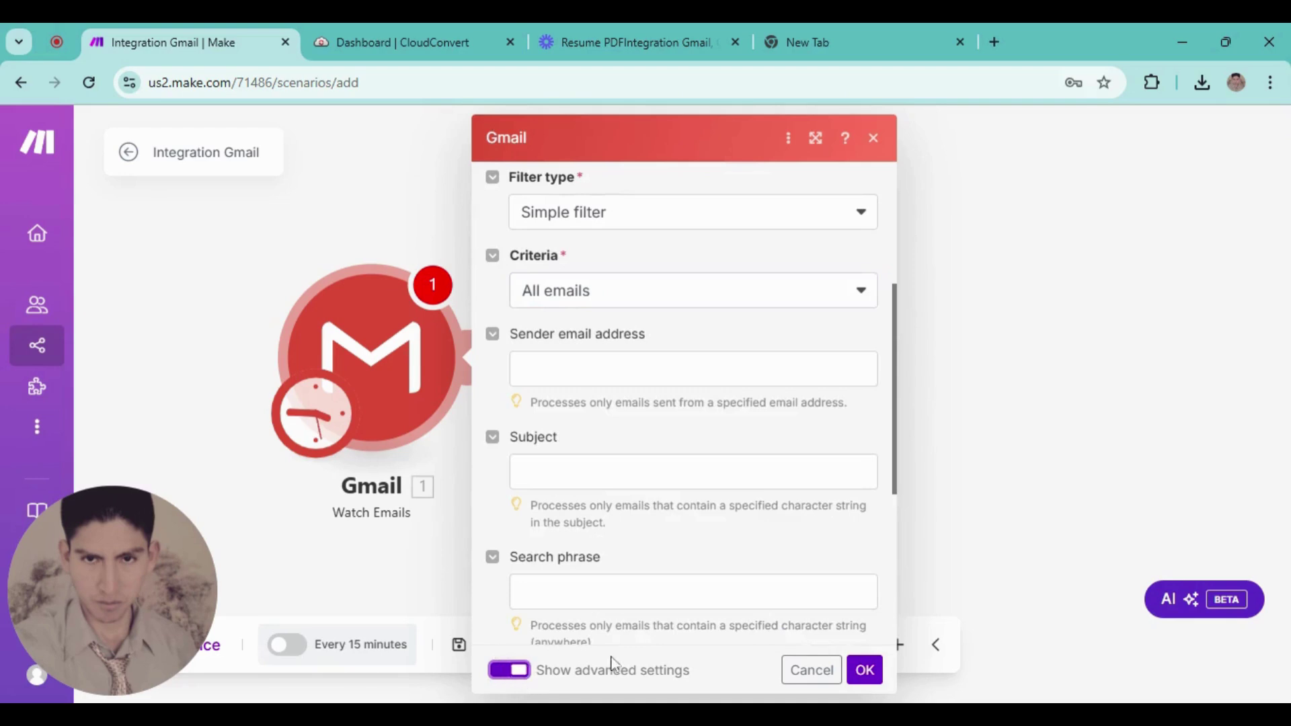
scroll(598, 632, down, 2)
scroll(565, 484, up, 1)
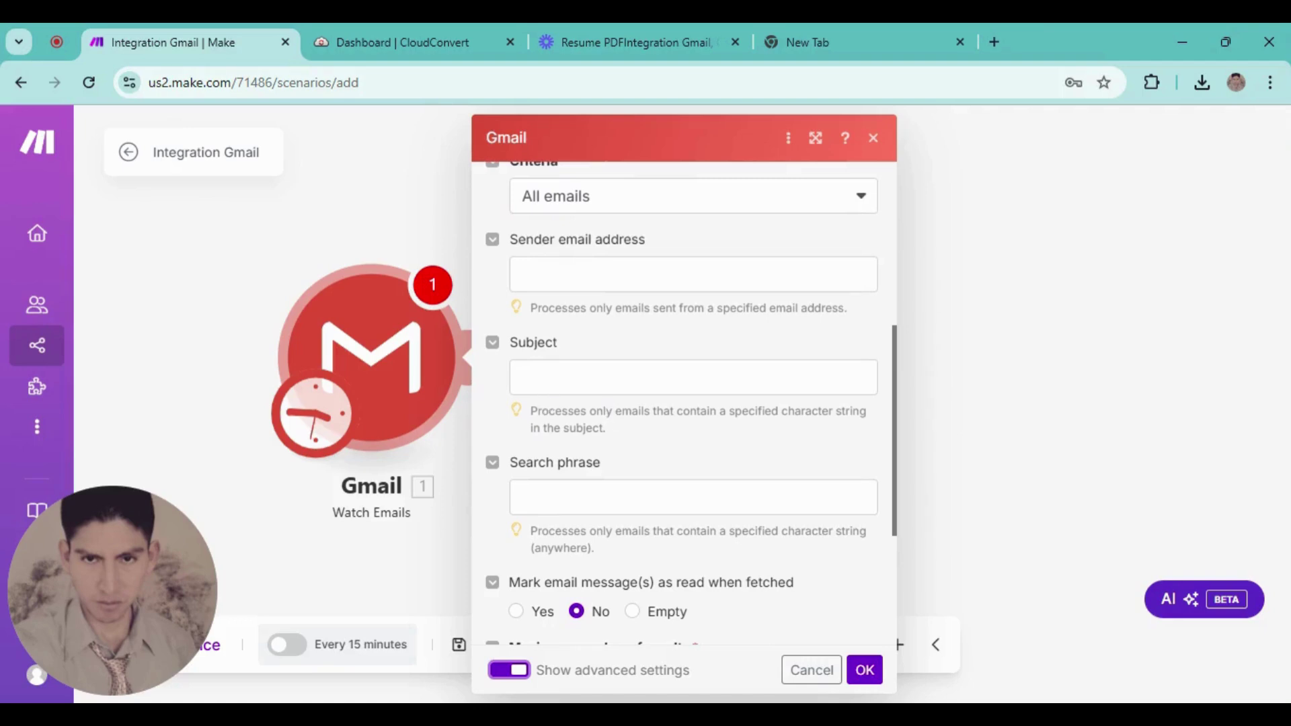
click(524, 377)
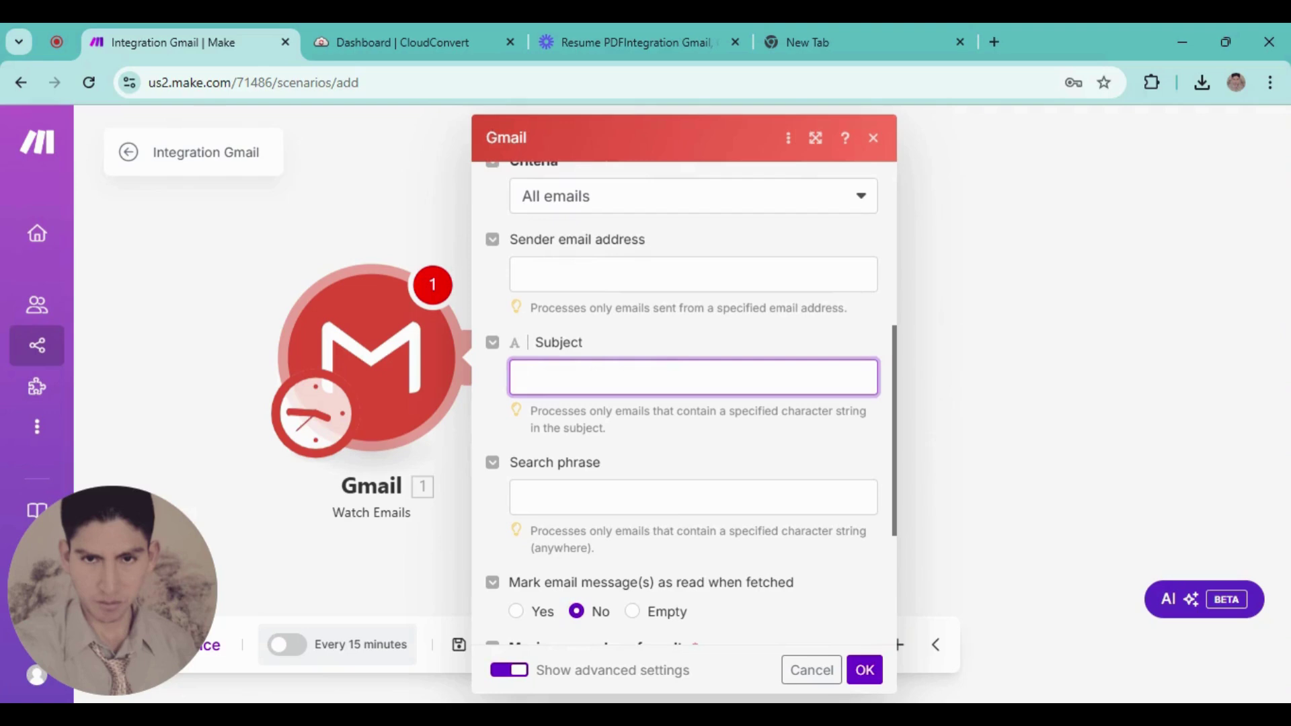
text(Resume)
scroll(699, 592, down, 3)
key(Return)
click(841, 478)
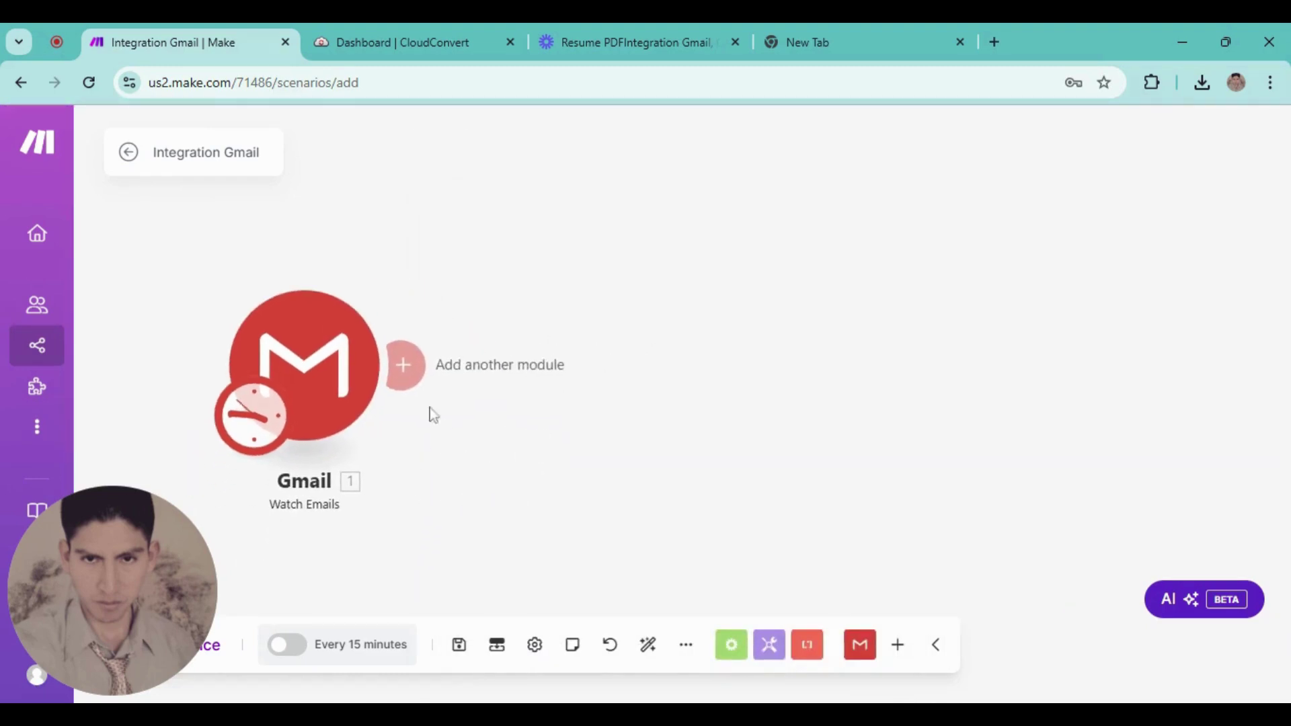
- Start adding another module after Gmail, and switch to the CloudConvert account's dashboard
click(402, 367)
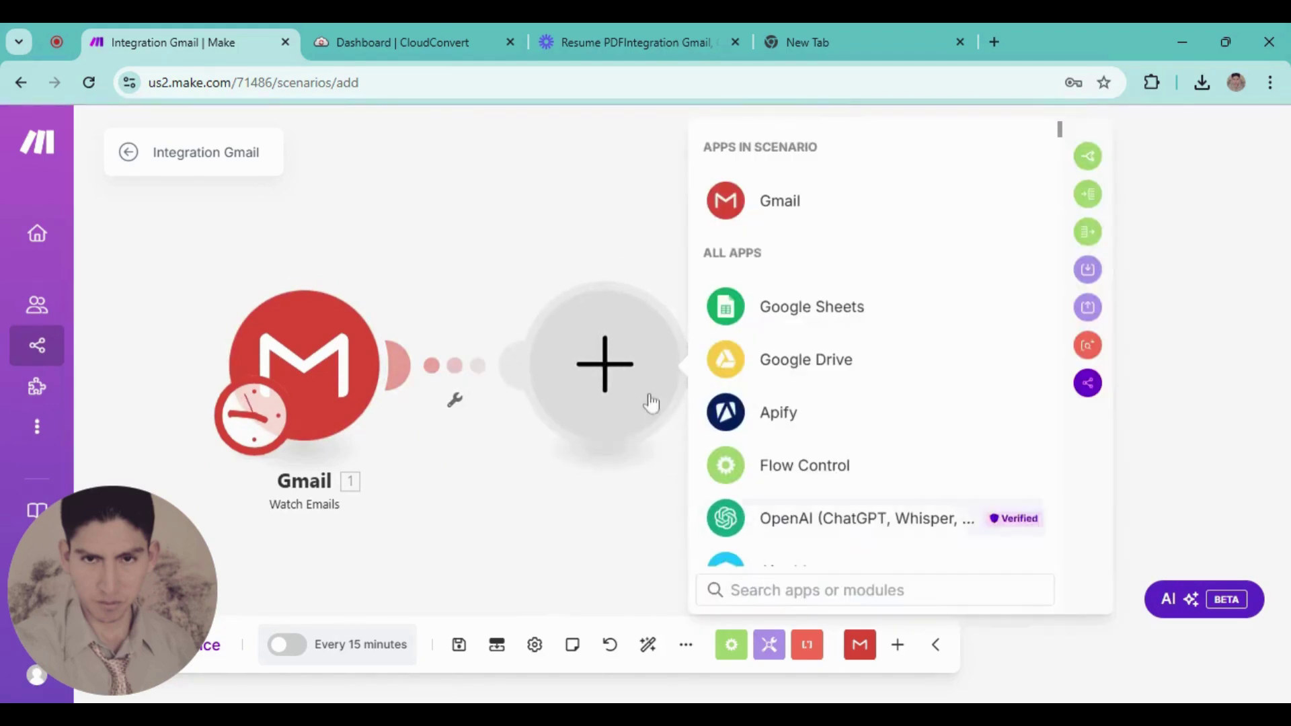
click(381, 43)
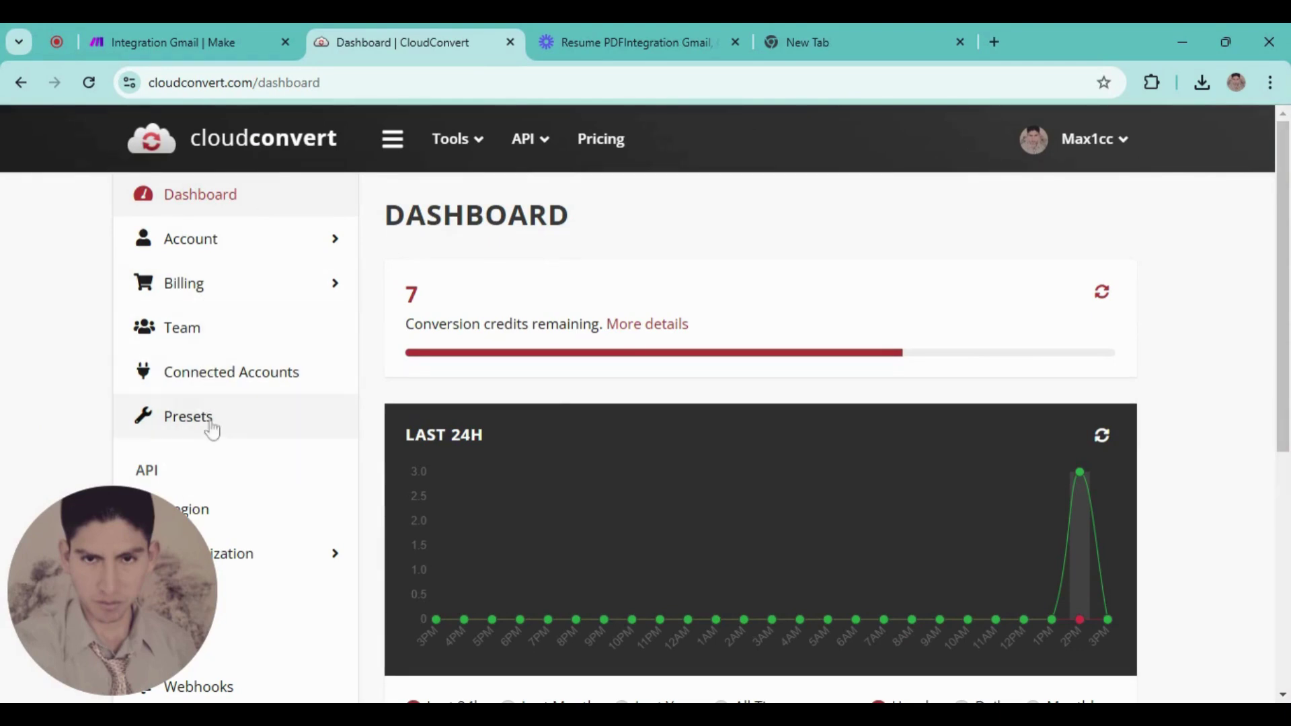
scroll(208, 424, down, 3)
scroll(229, 434, up, 4)
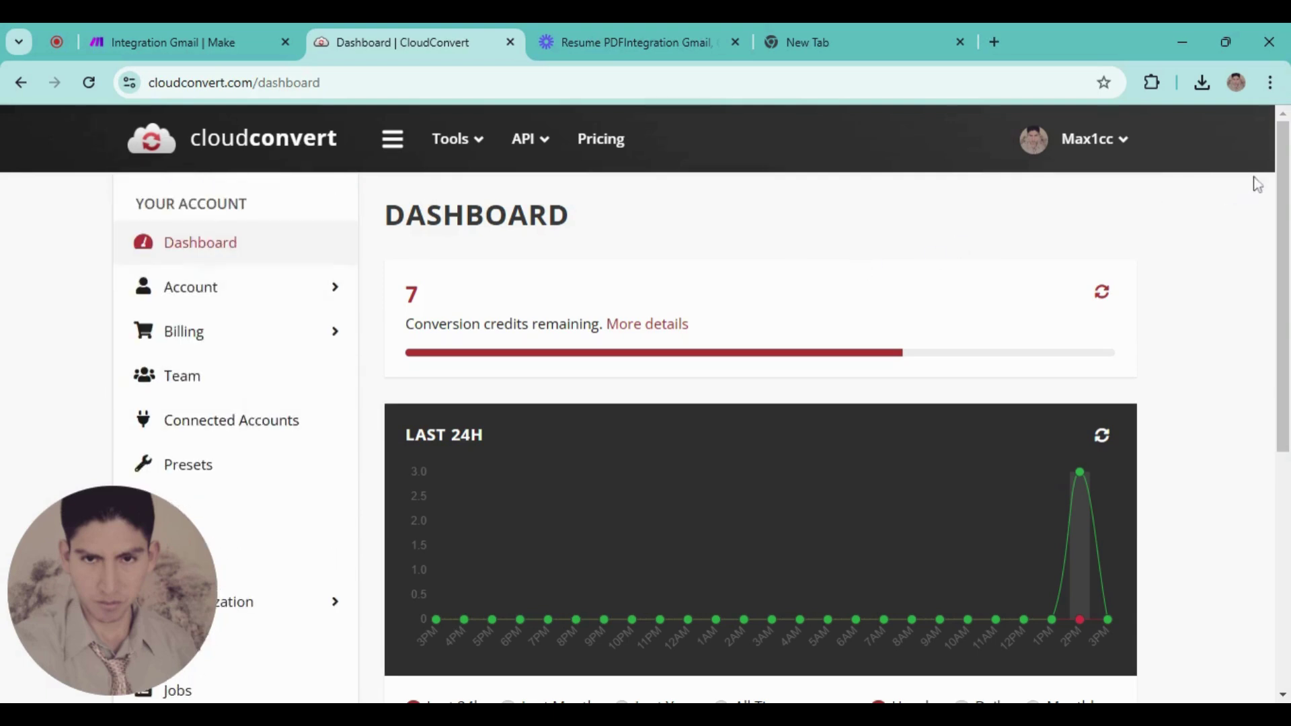
click(1093, 153)
click(1036, 207)
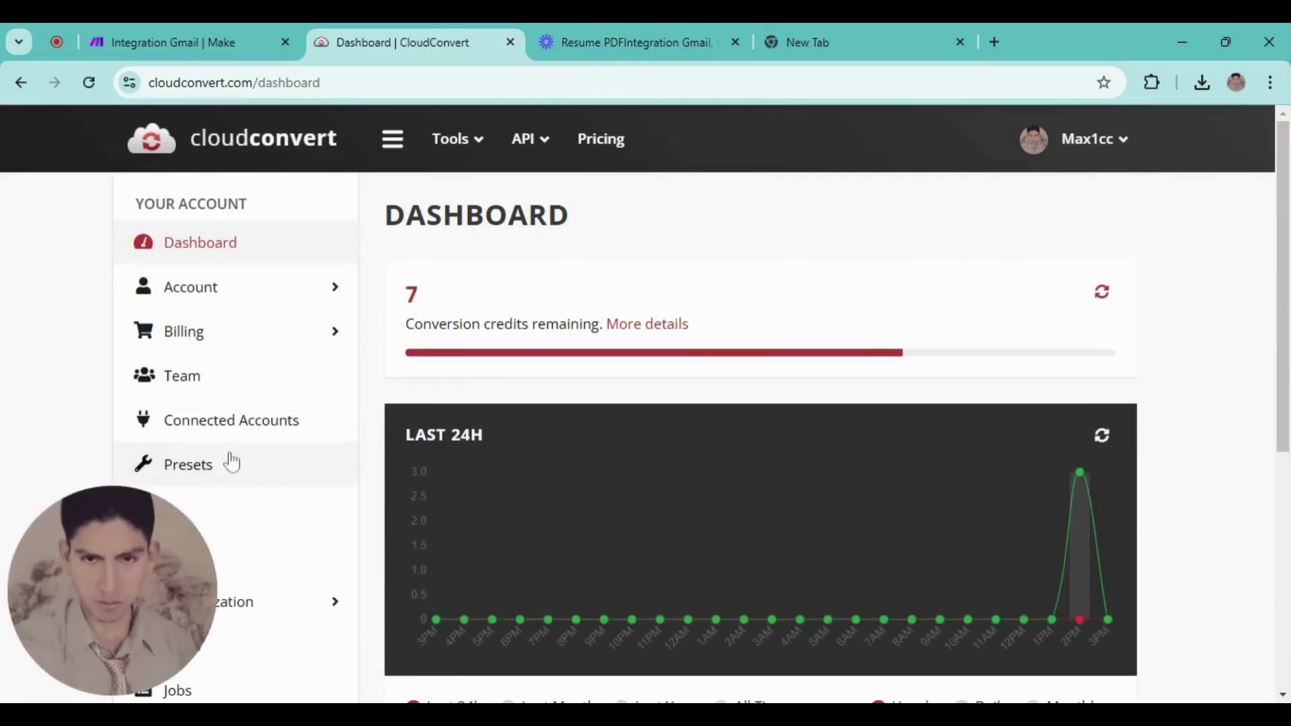
- Open the API keys page under CloudConvert's authorization settings
scroll(232, 463, down, 3)
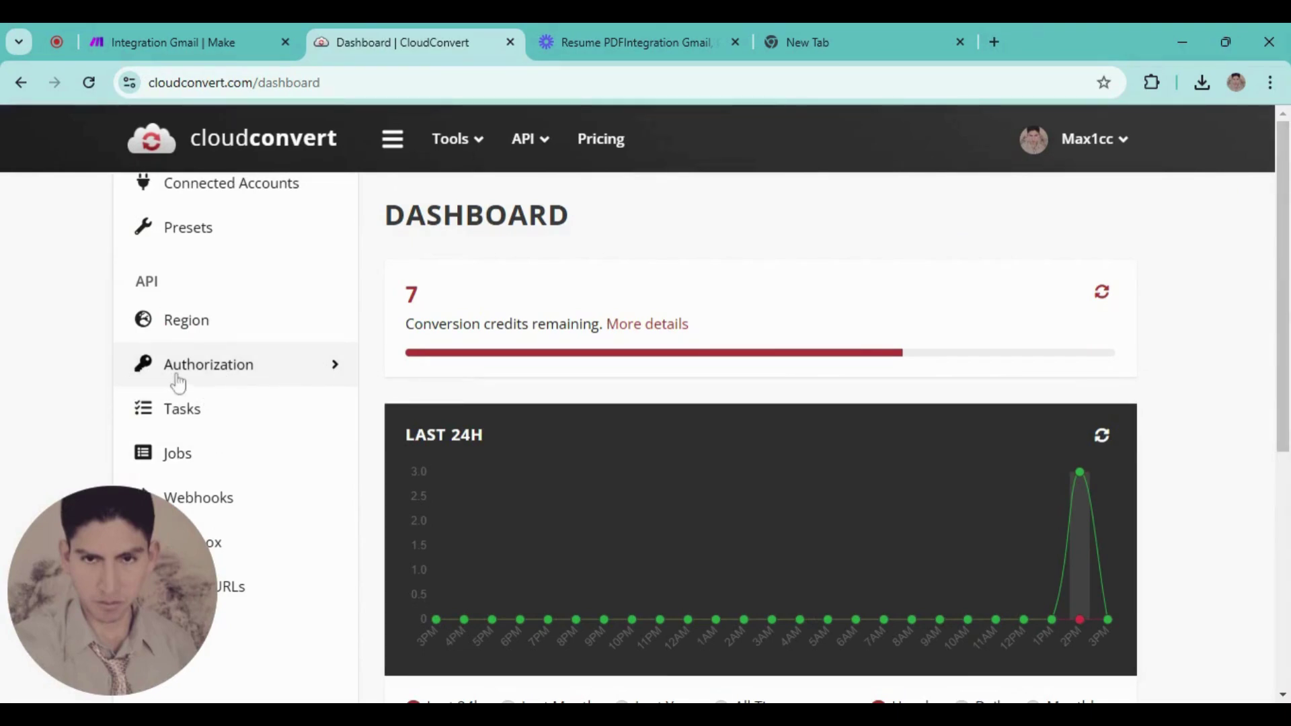
click(269, 380)
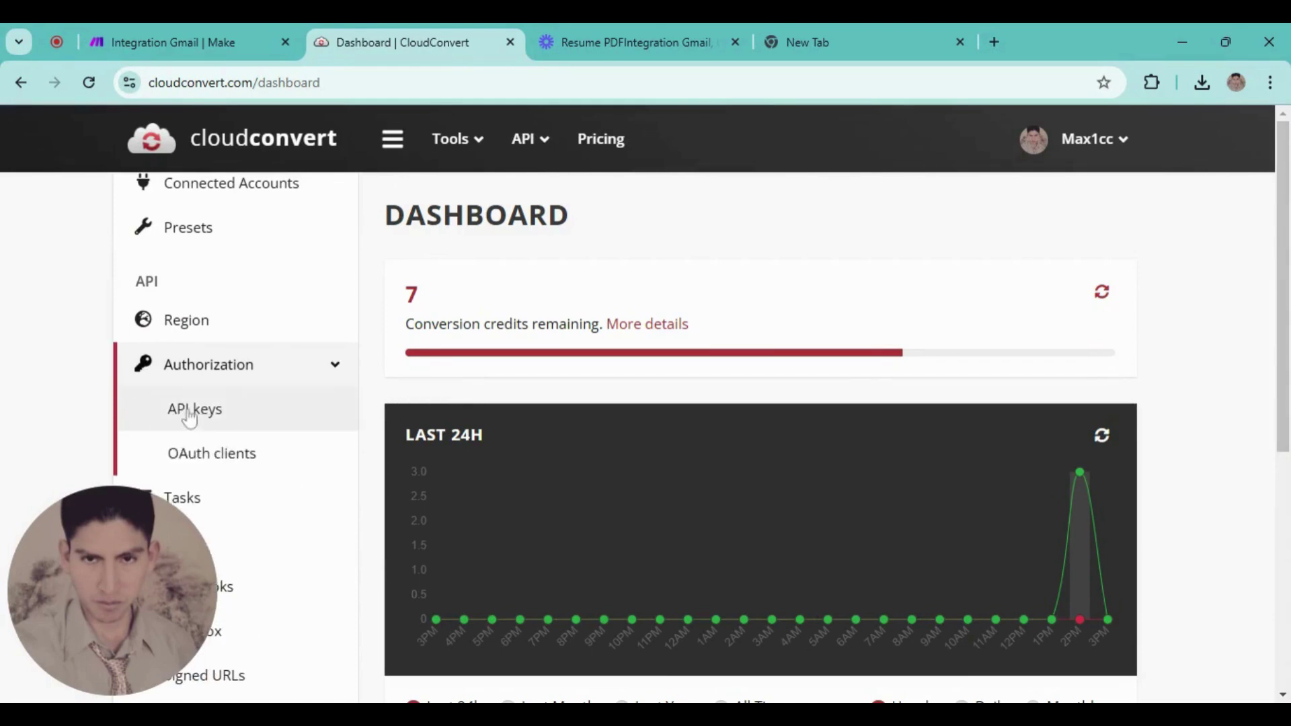
click(178, 421)
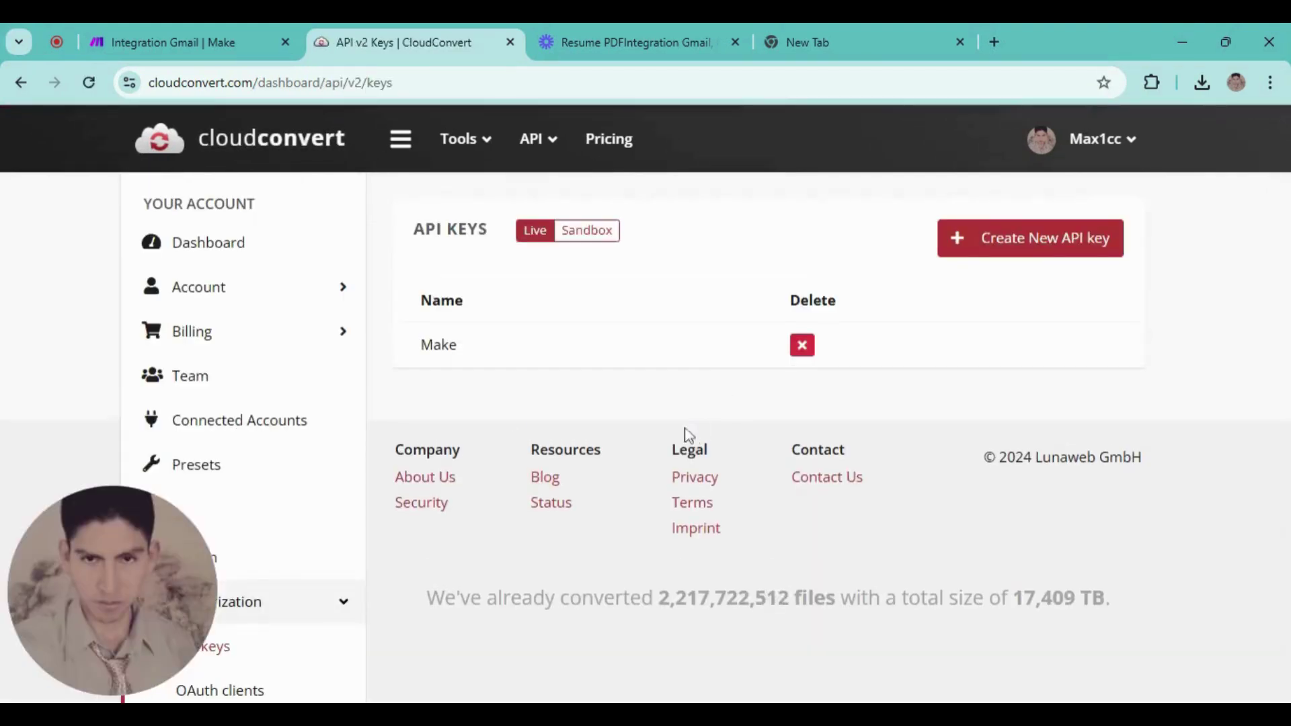
- Open CloudConvert's form for creating an API key, and switch back to the Make scenario
click(971, 244)
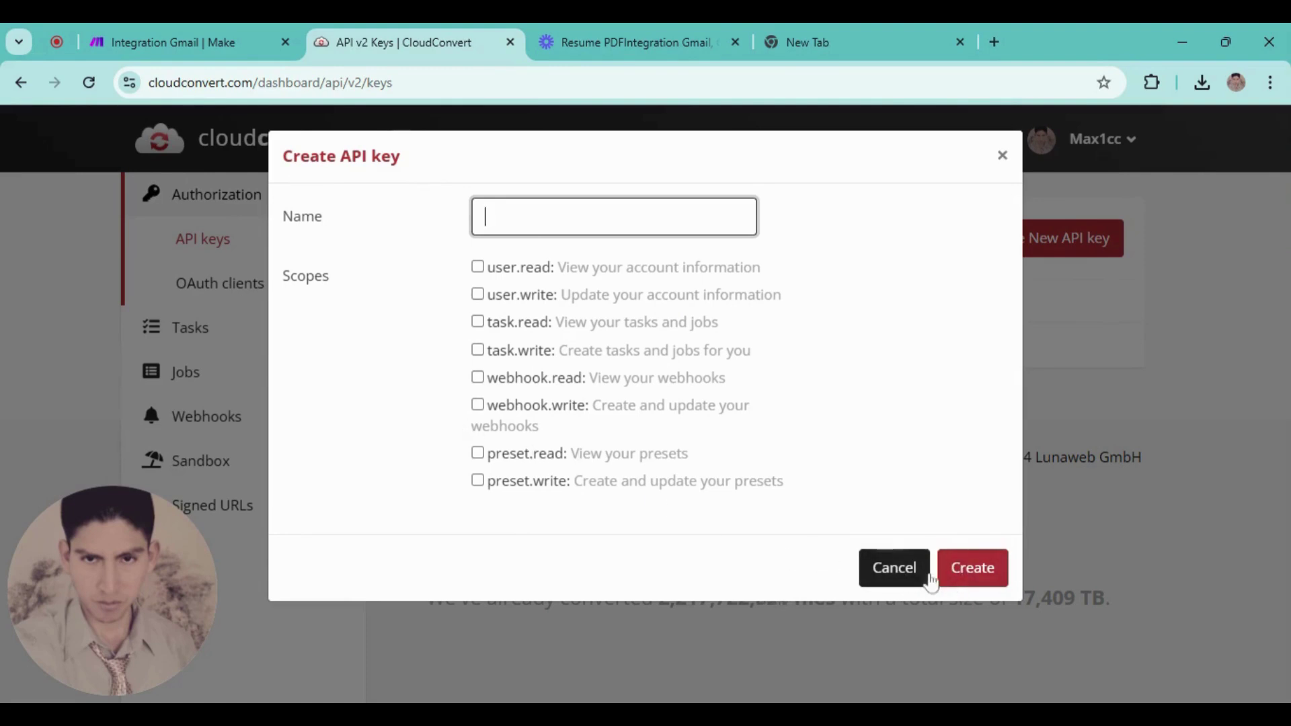
click(208, 32)
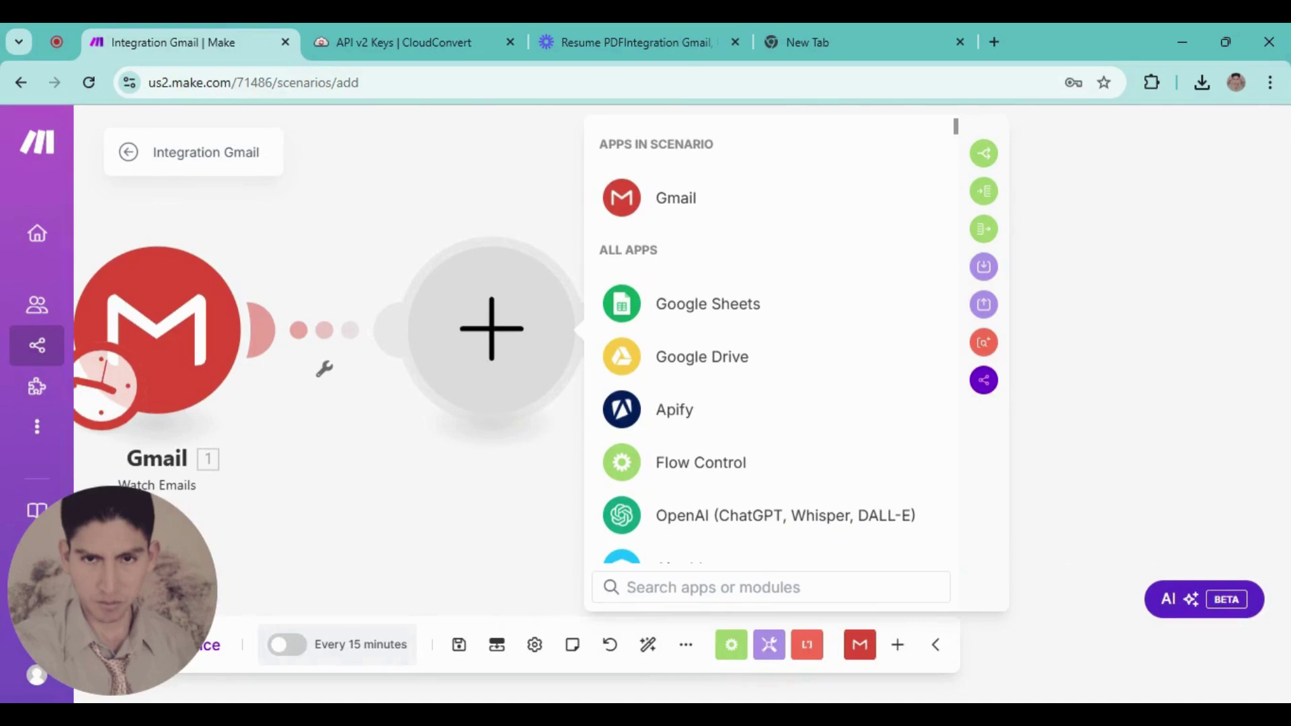
- Search the apps for "Cloud" and add CloudConvert's Convert a File module after Gmail
text(Cloud)
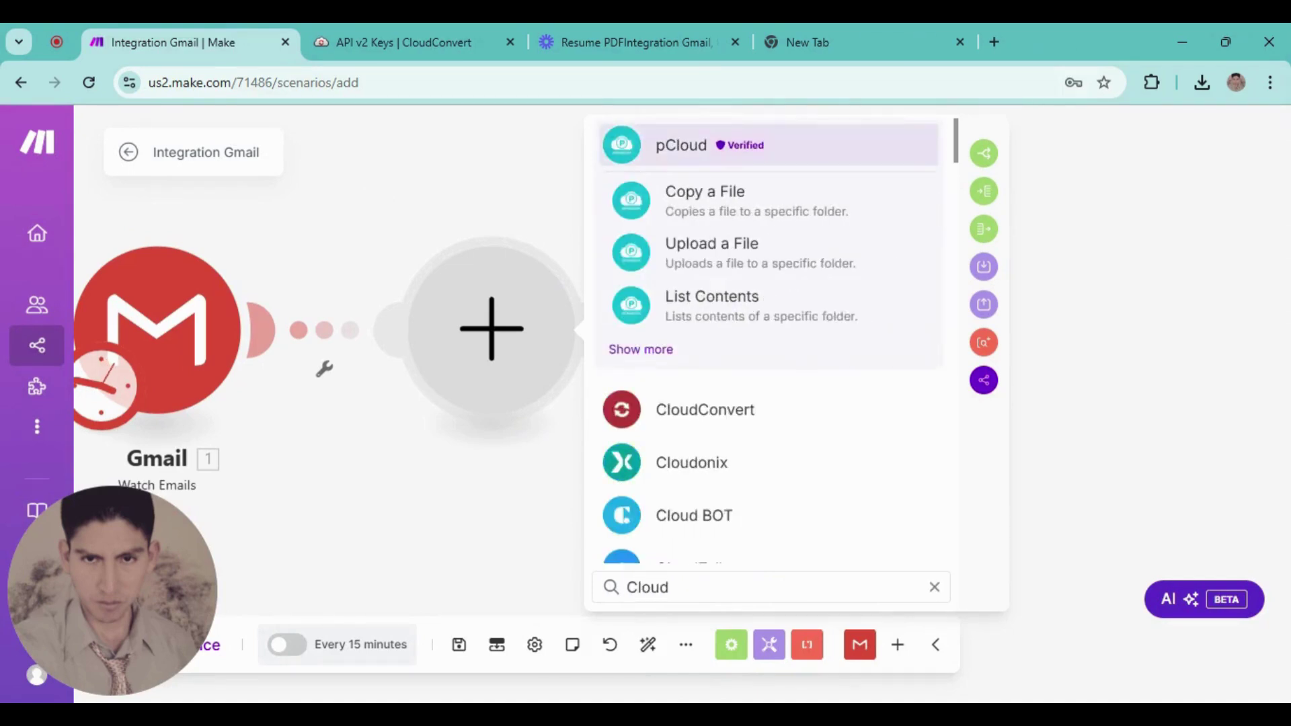
click(686, 420)
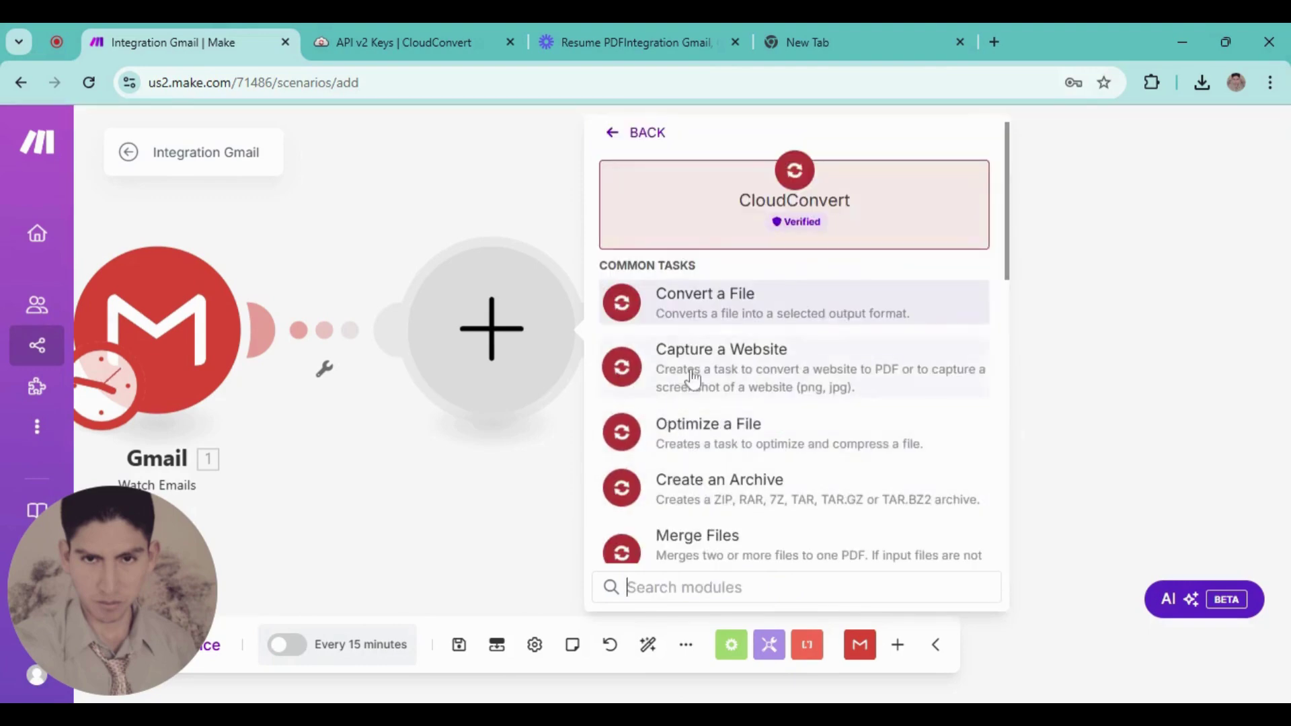
scroll(696, 446, down, 4)
scroll(696, 446, down, 3)
scroll(713, 484, up, 7)
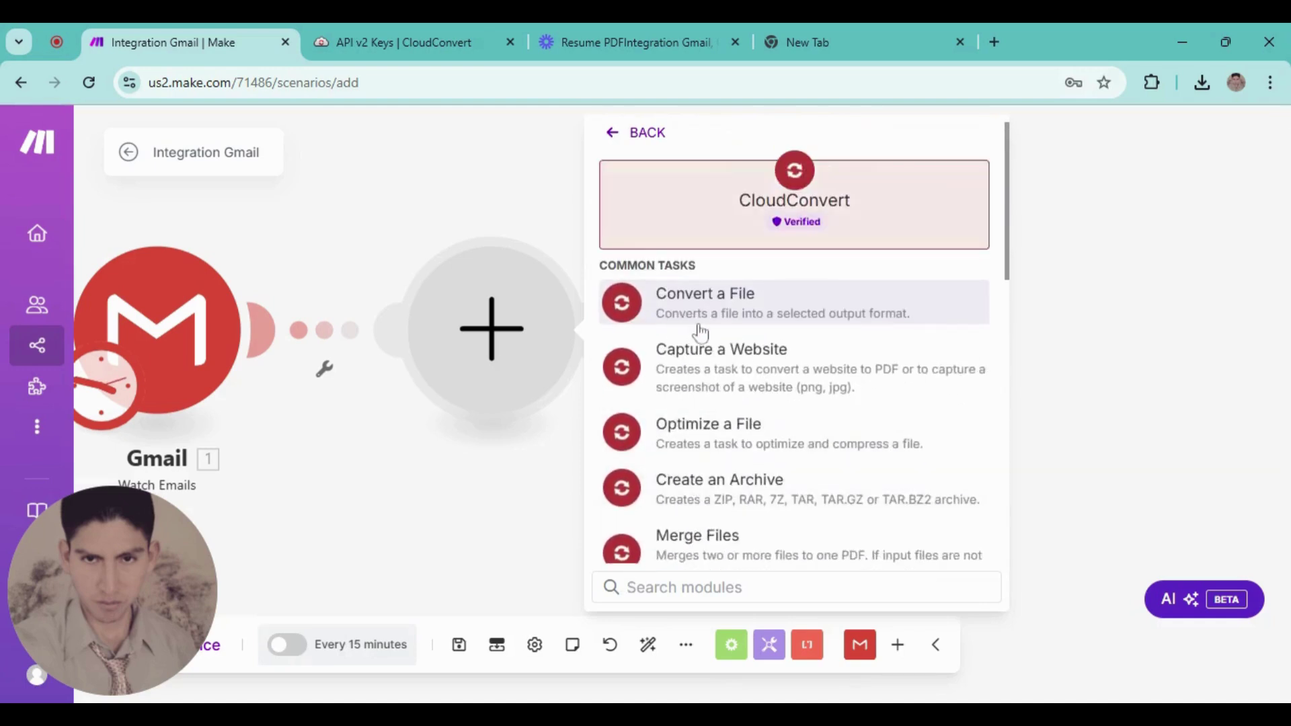
click(736, 316)
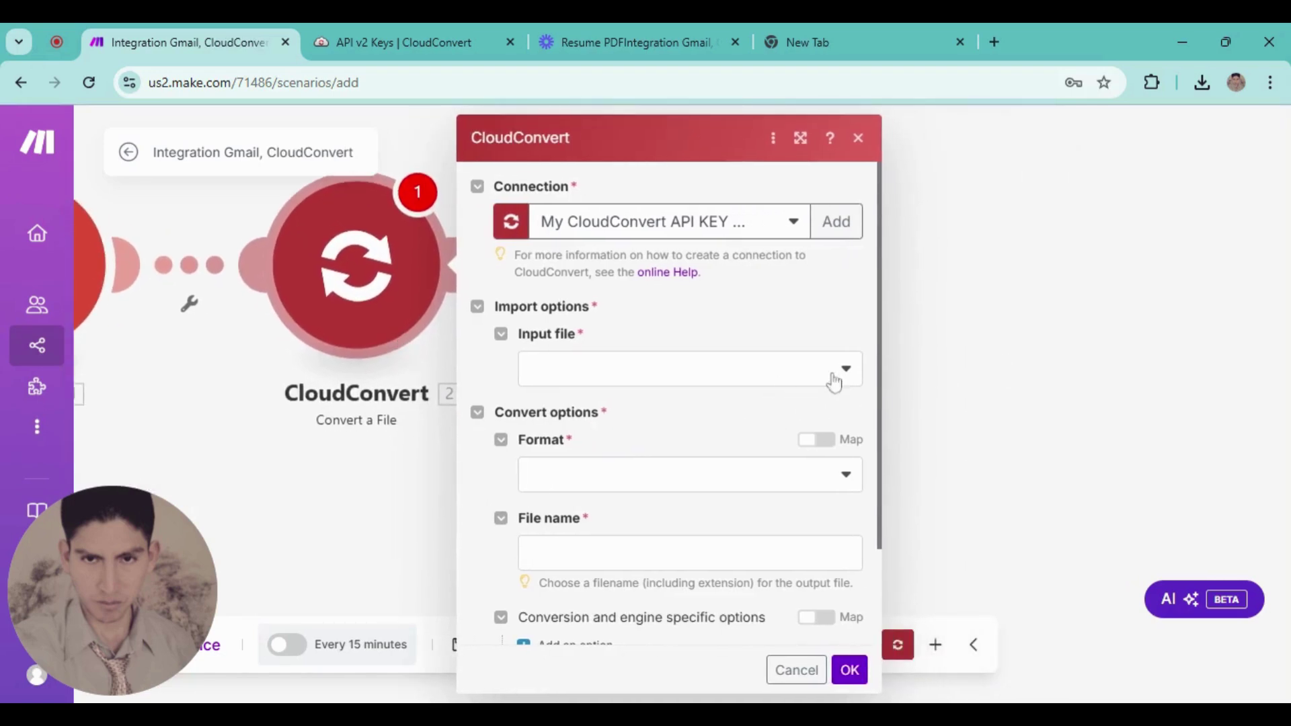
- Set the CloudConvert module's input file to "upload a file" with the file source mapped
click(846, 370)
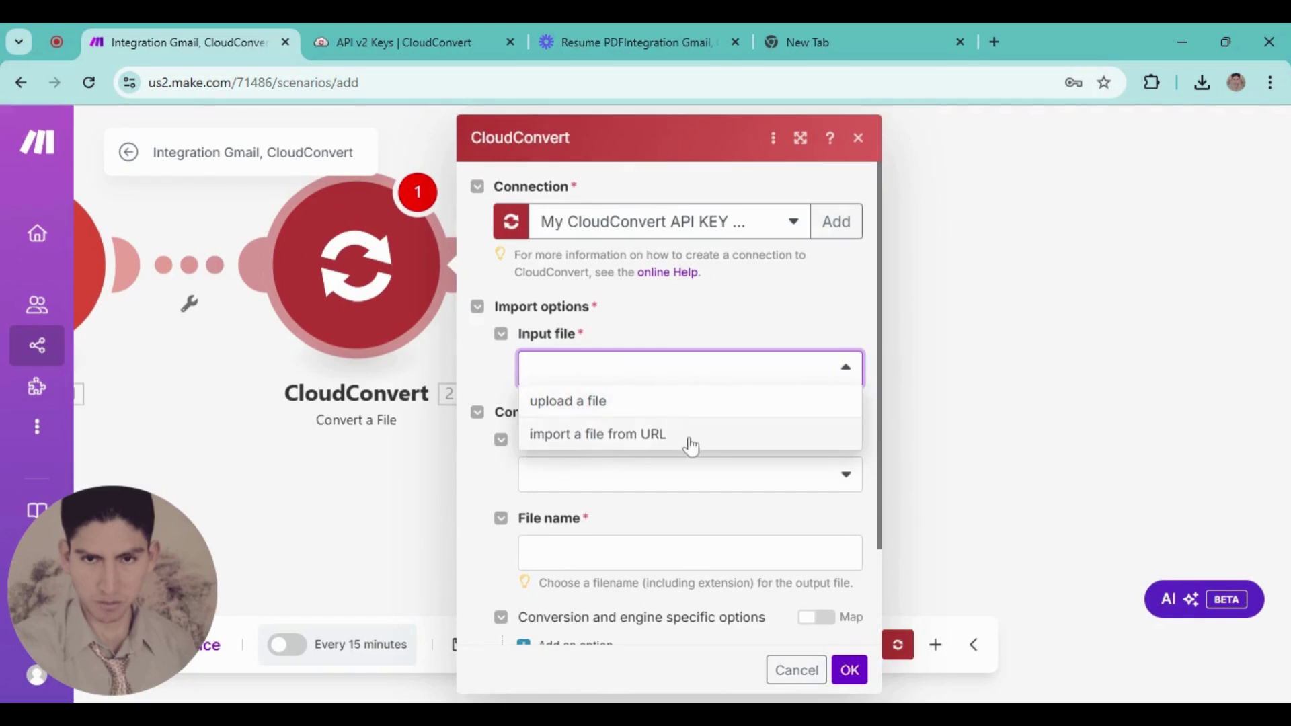
click(586, 415)
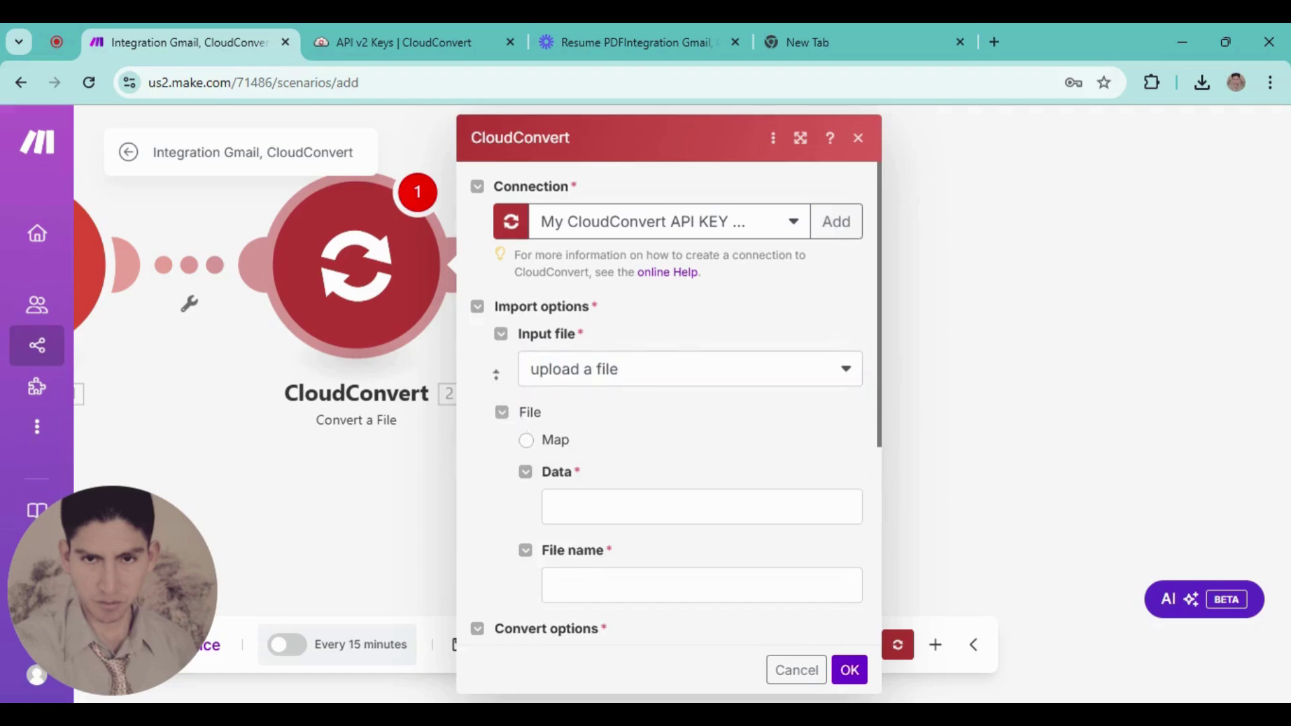
scroll(504, 412, down, 2)
click(526, 346)
- Map the import file's data and file name to the Data and File name items of Gmail's Attachments[]
click(572, 411)
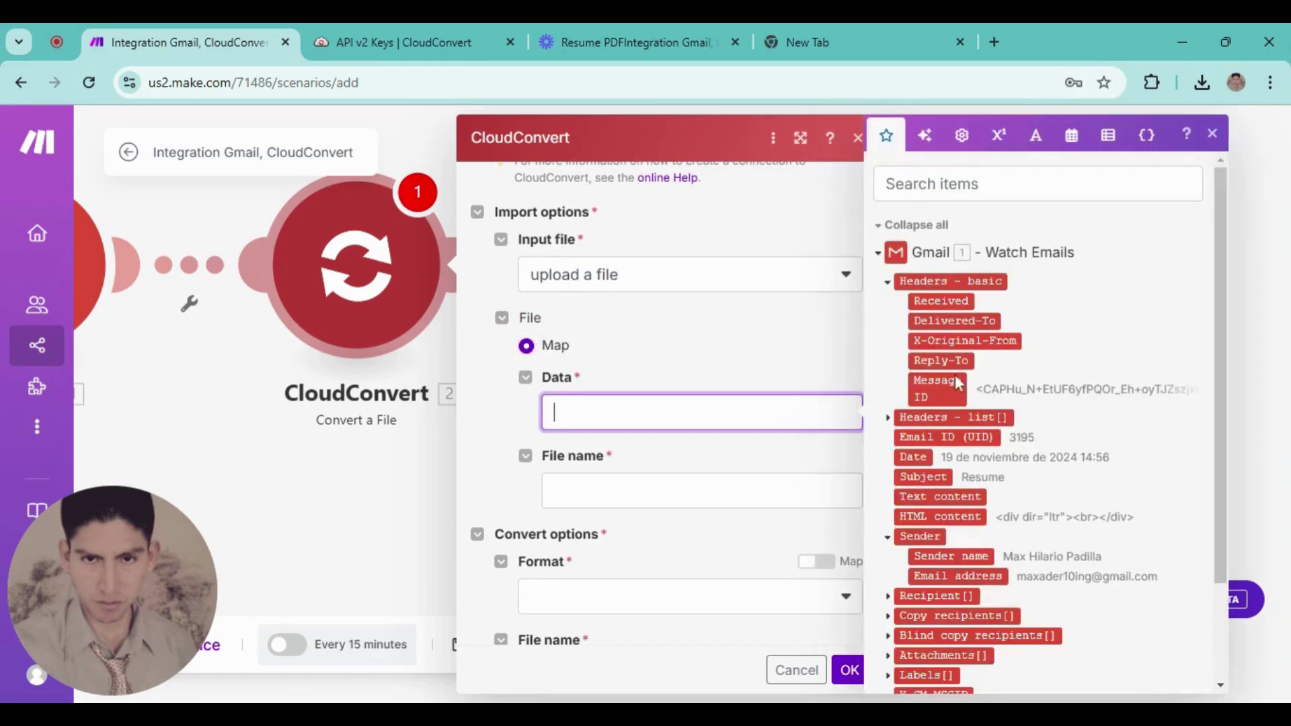
scroll(942, 509, down, 2)
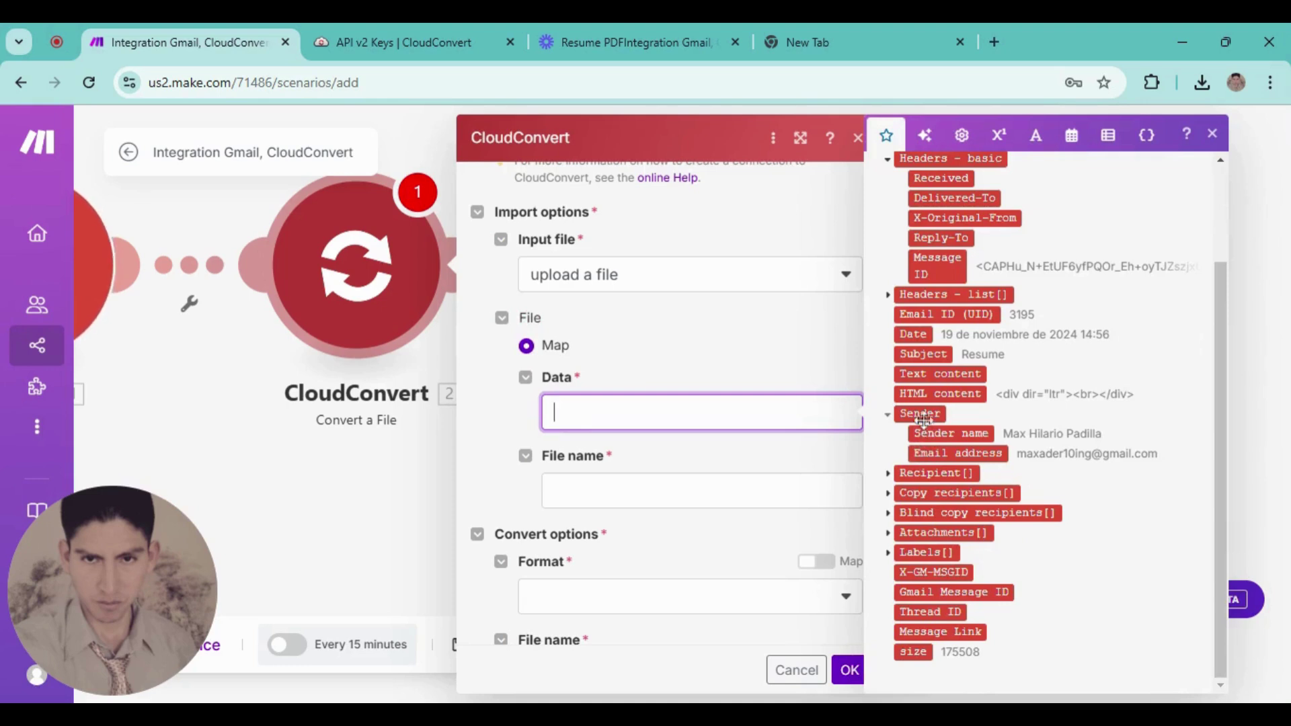
click(888, 535)
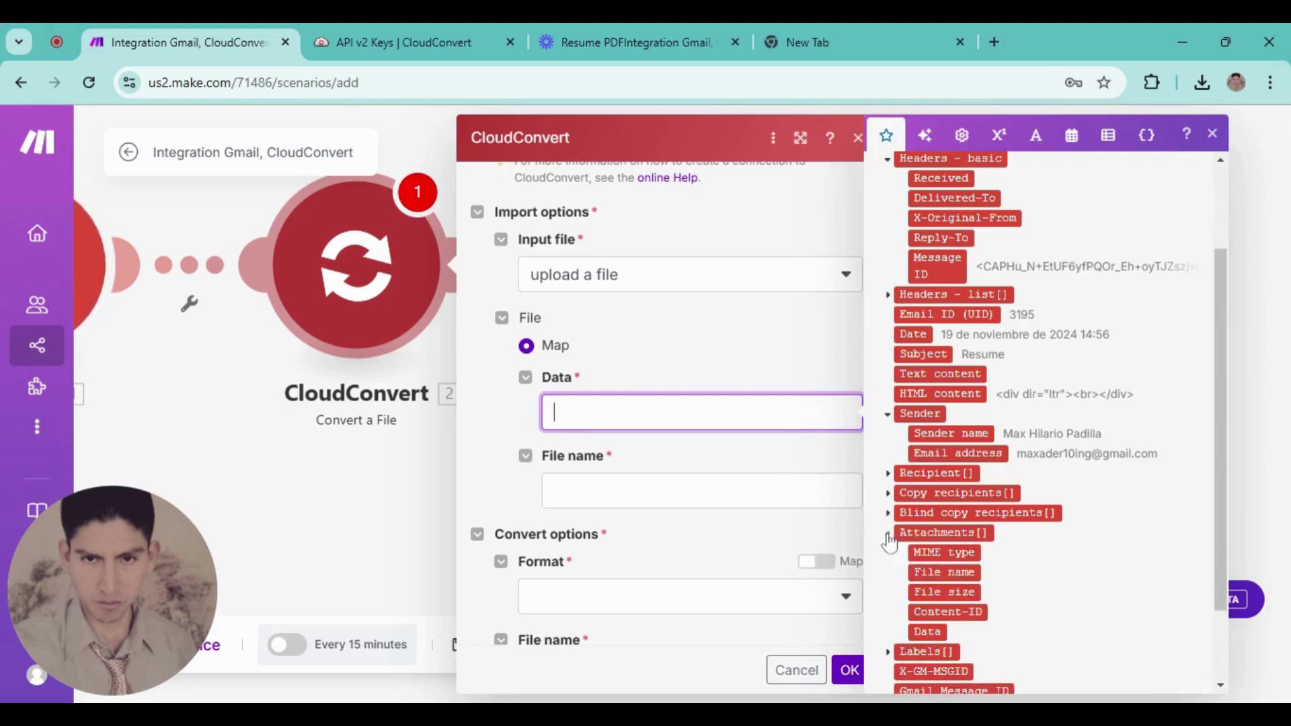
scroll(928, 545, down, 2)
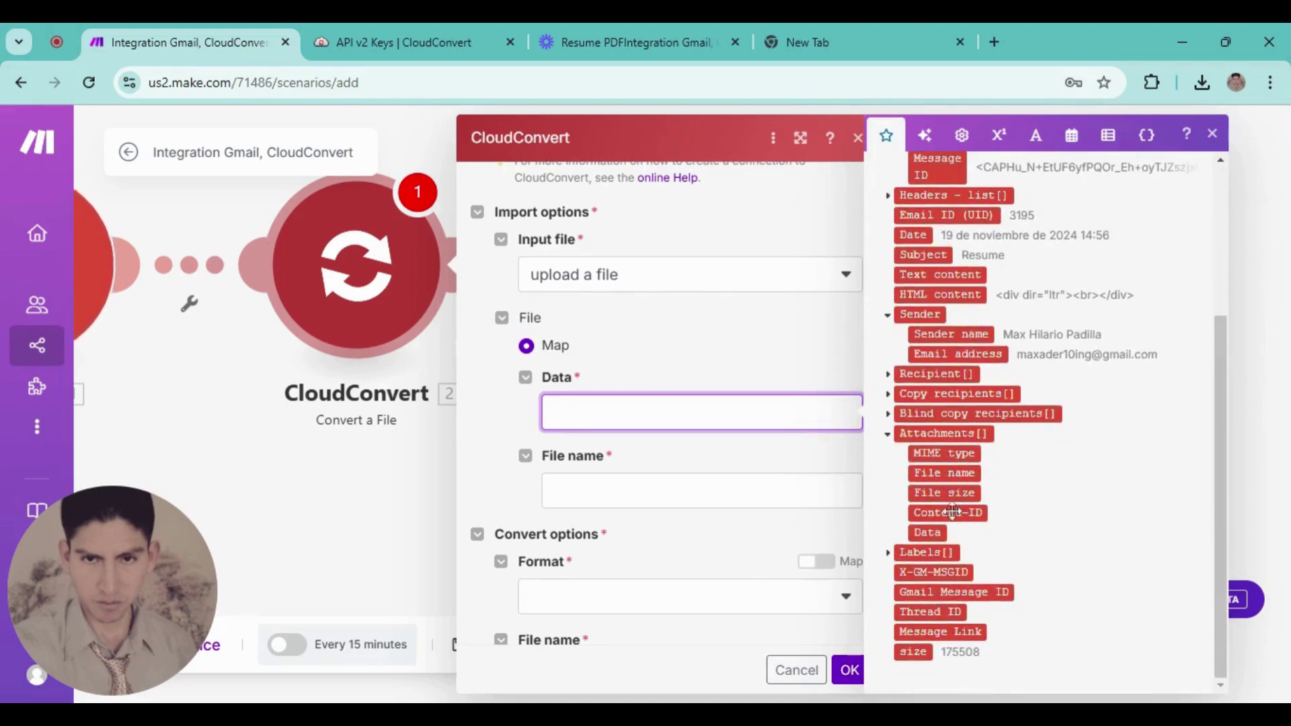
click(927, 532)
click(700, 494)
click(944, 472)
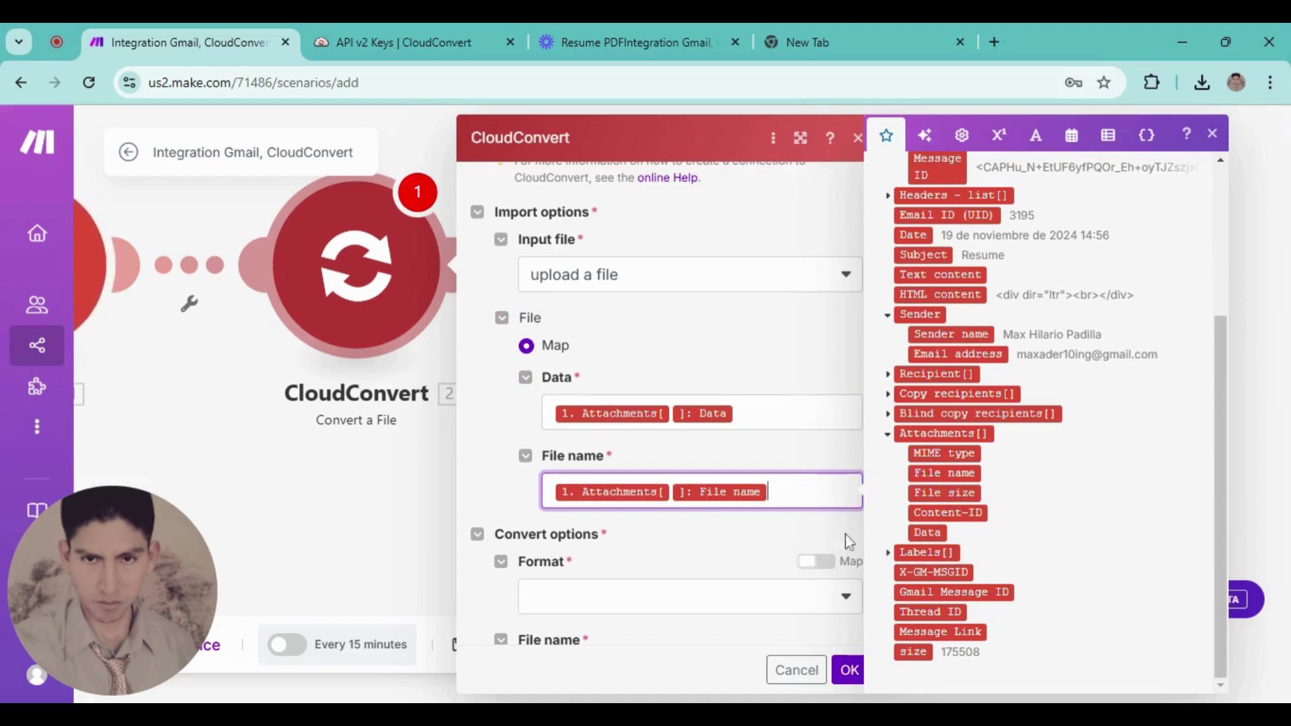
click(483, 608)
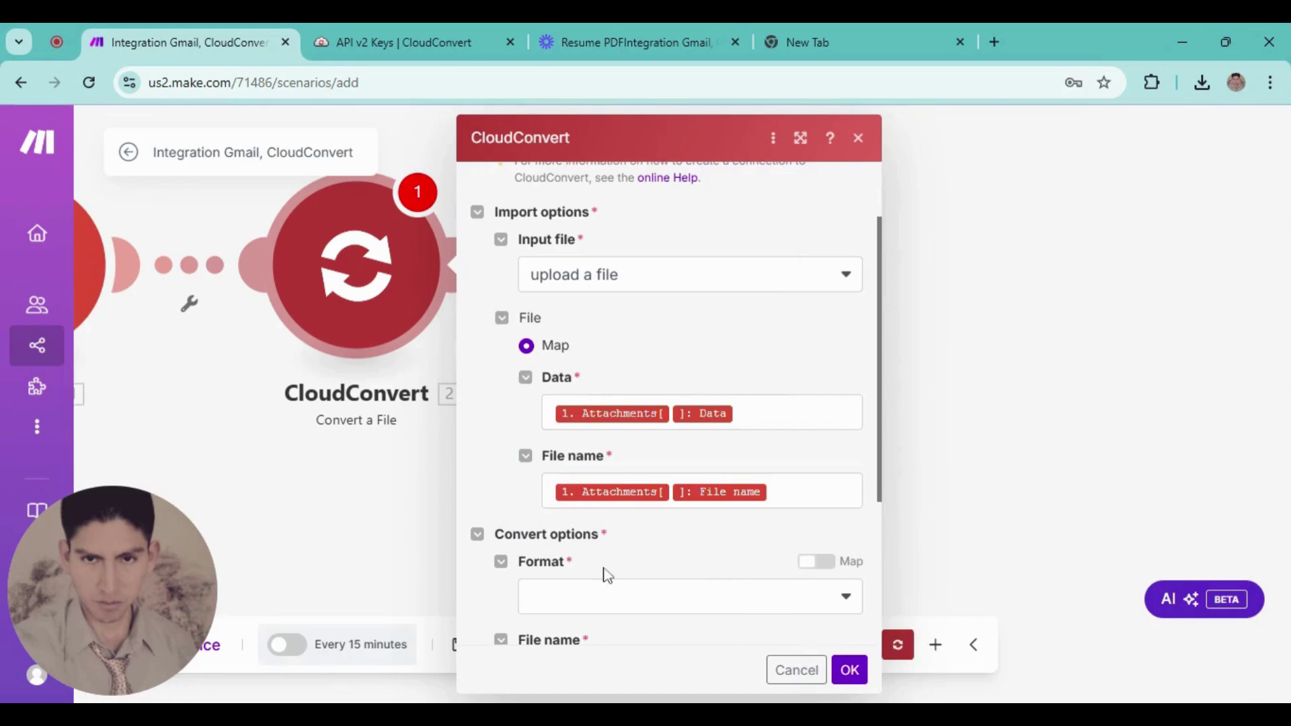
- Set the conversion format to "I don't know the input format"
scroll(668, 617, down, 3)
scroll(665, 571, up, 2)
scroll(667, 564, down, 3)
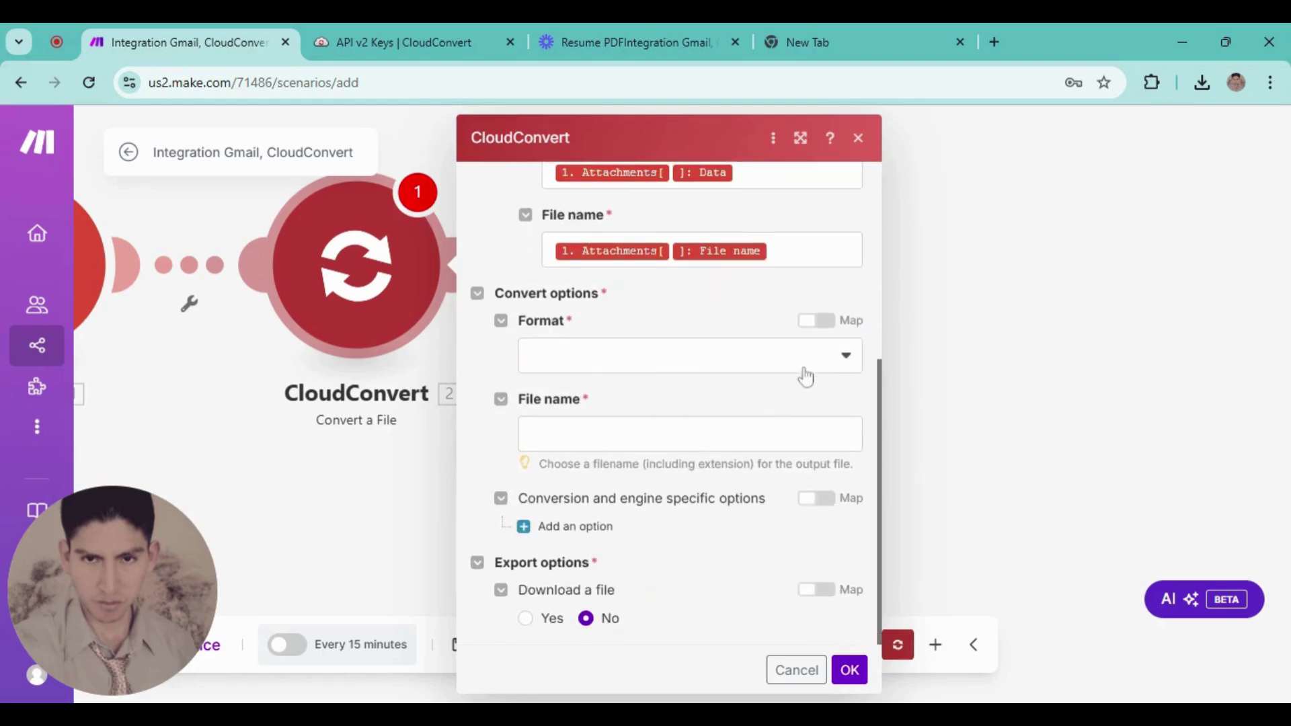
click(844, 367)
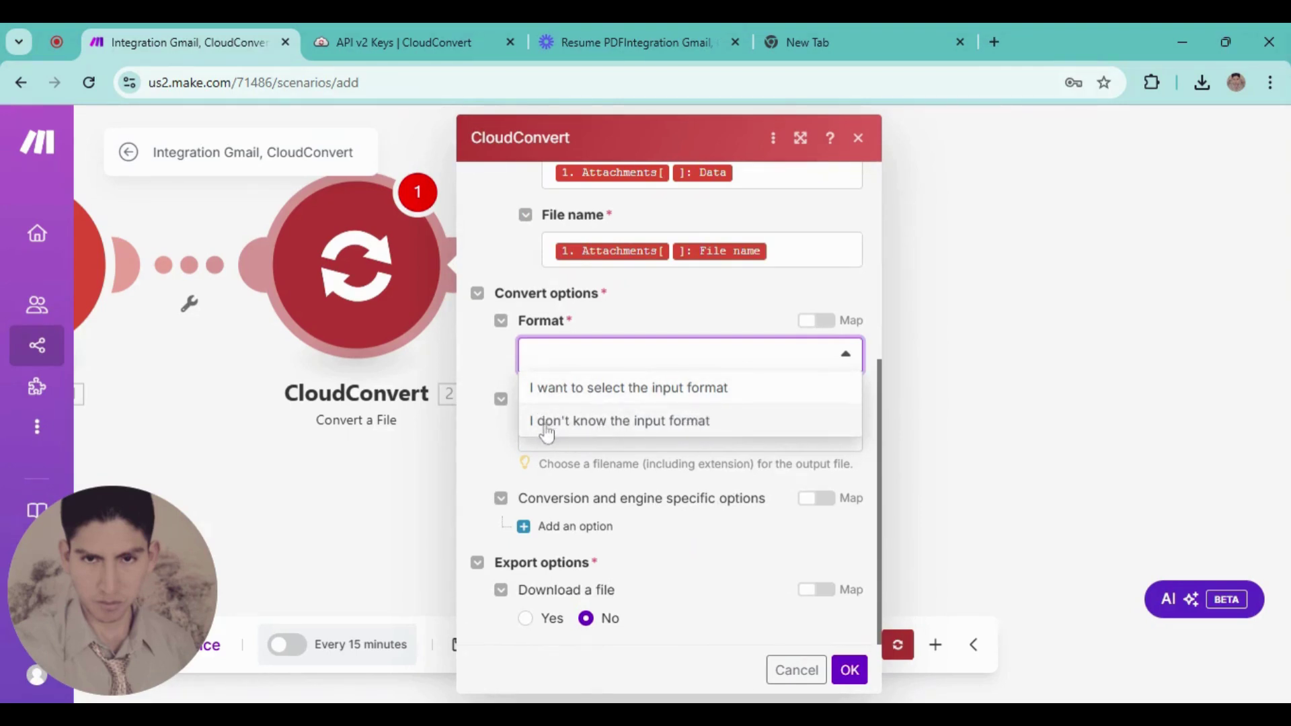
click(623, 429)
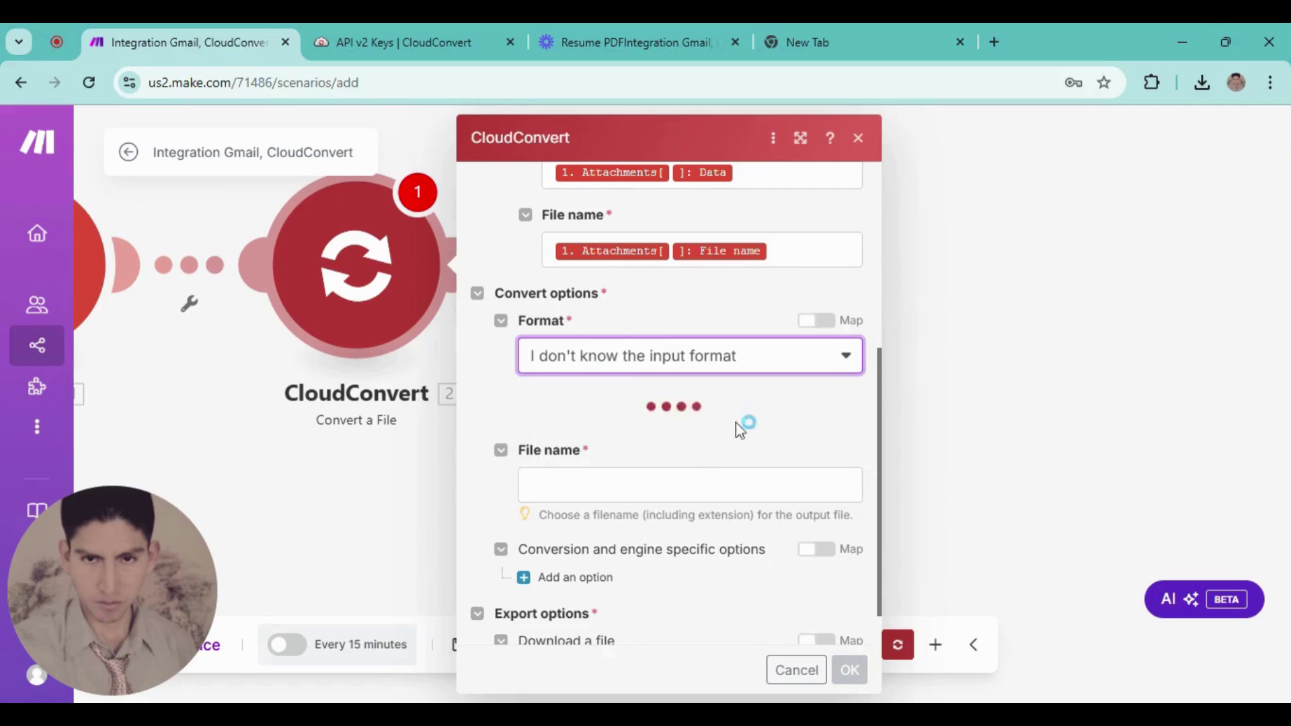
key(Tab)
- Set the output format of the conversion to pdf
scroll(679, 397, down, 1)
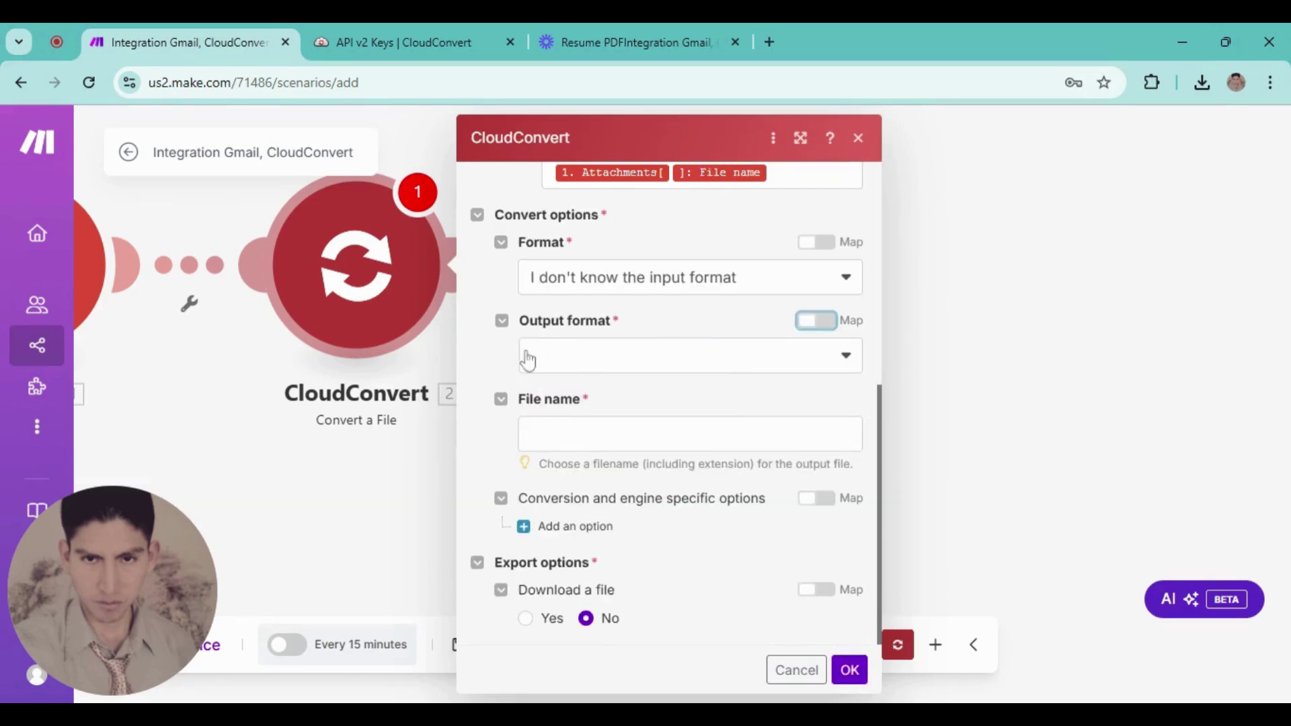
click(842, 363)
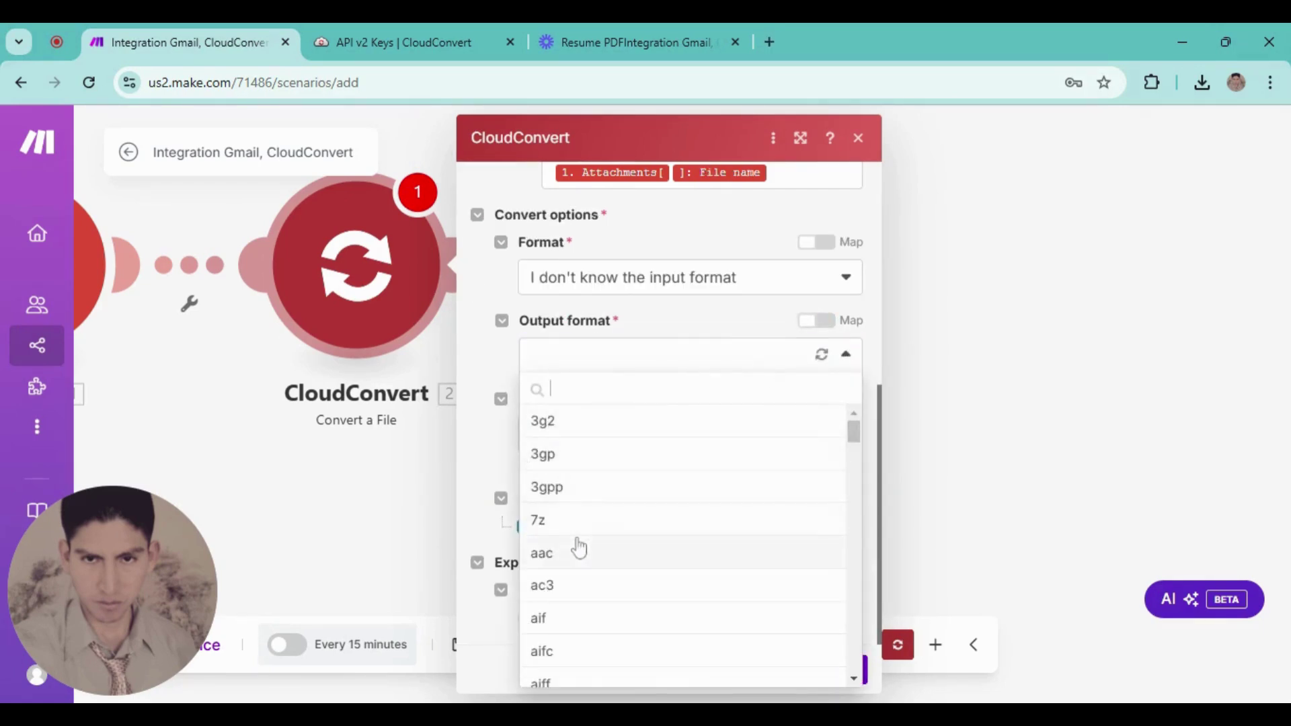
scroll(578, 548, down, 8)
scroll(580, 568, down, 2)
scroll(592, 609, down, 5)
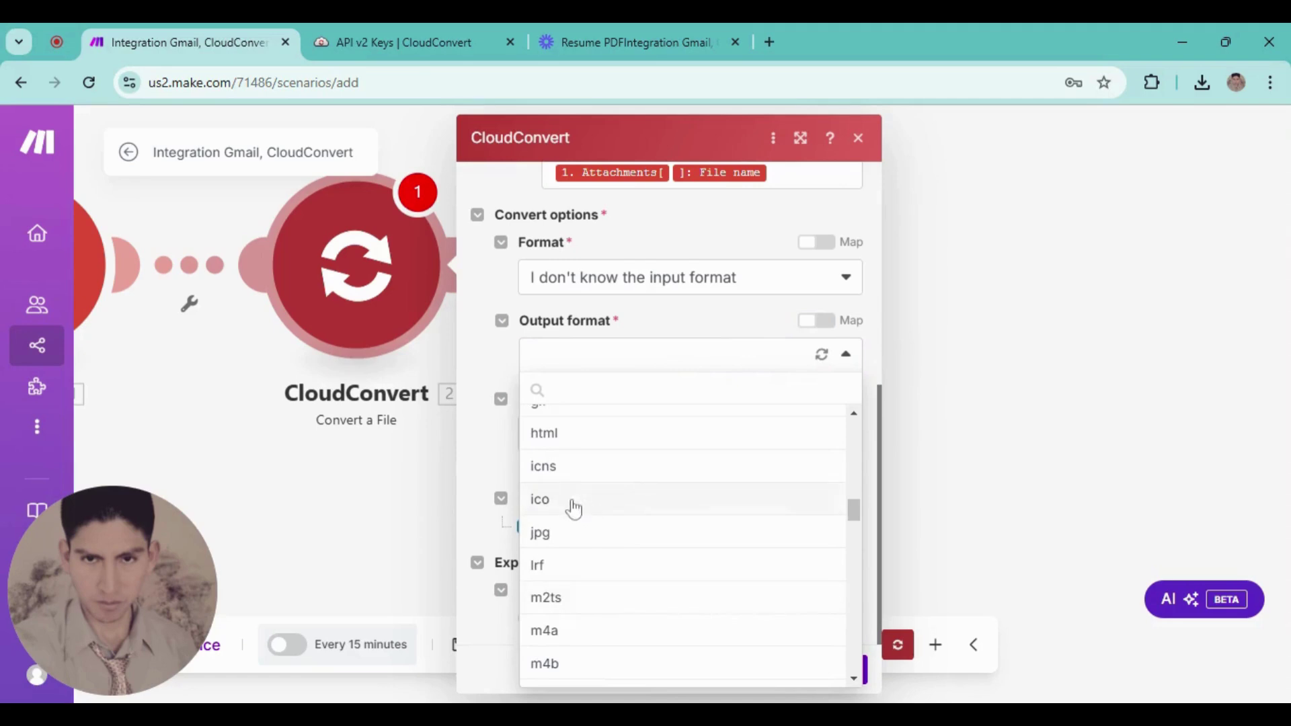
scroll(565, 559, down, 4)
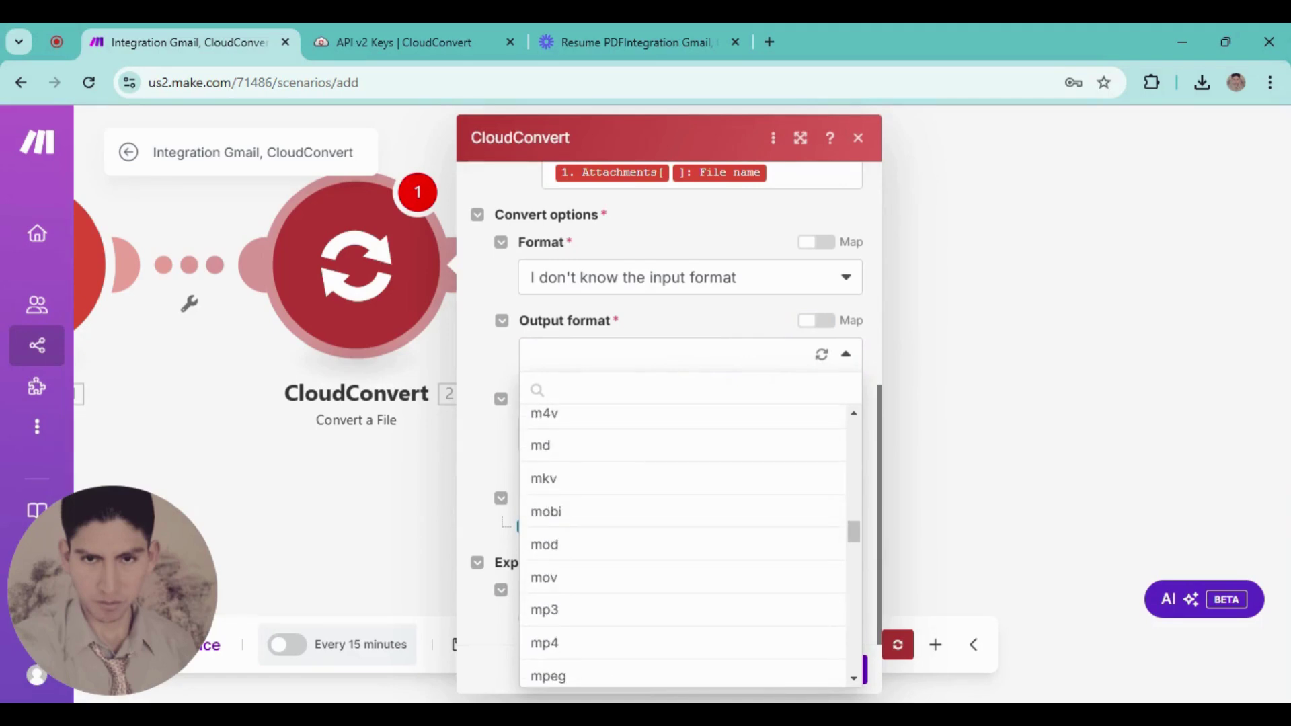
text(pdf)
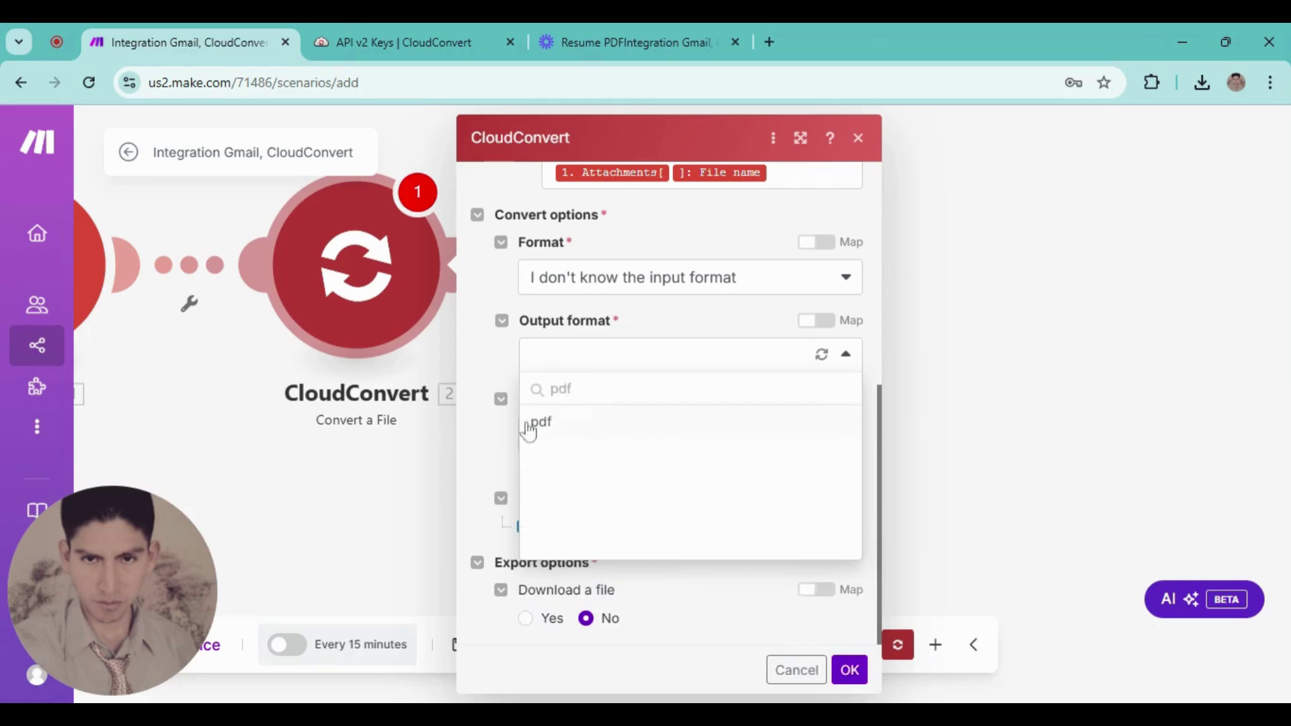
click(538, 422)
- Map the output file name in the convert options to the File name of Gmail's Attachments[]
click(577, 431)
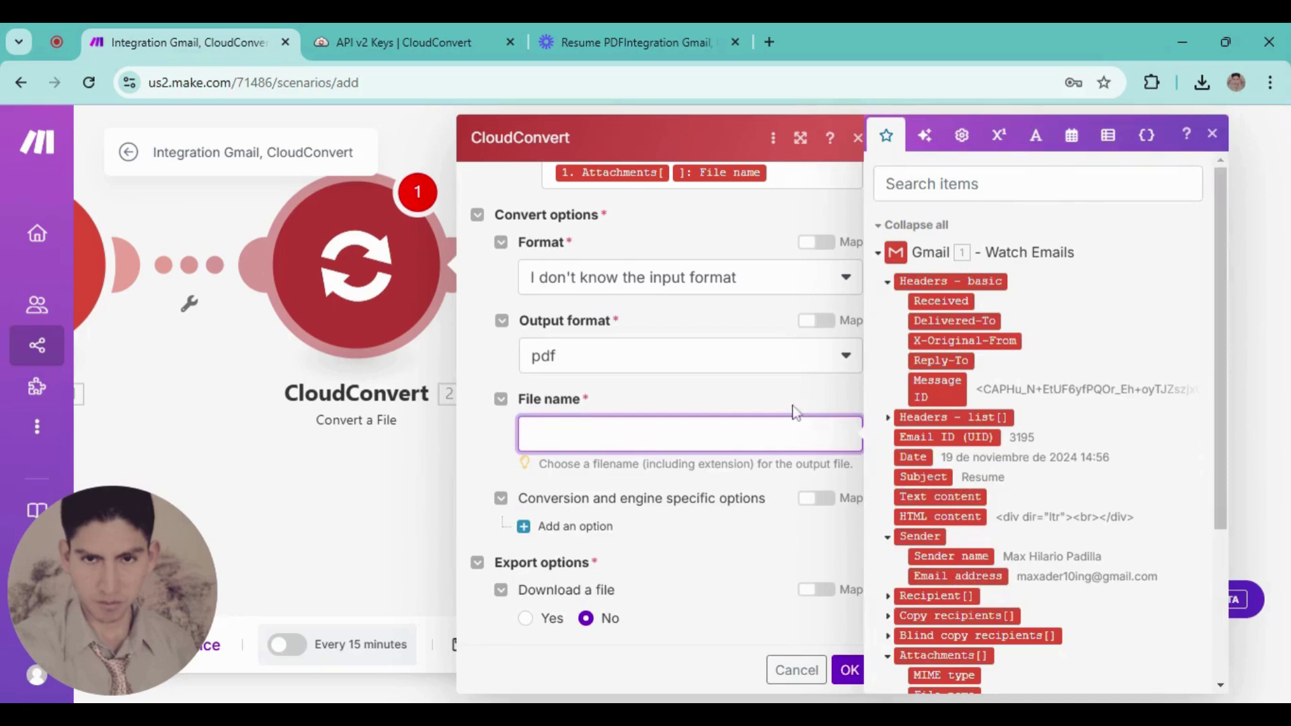
scroll(941, 525, down, 3)
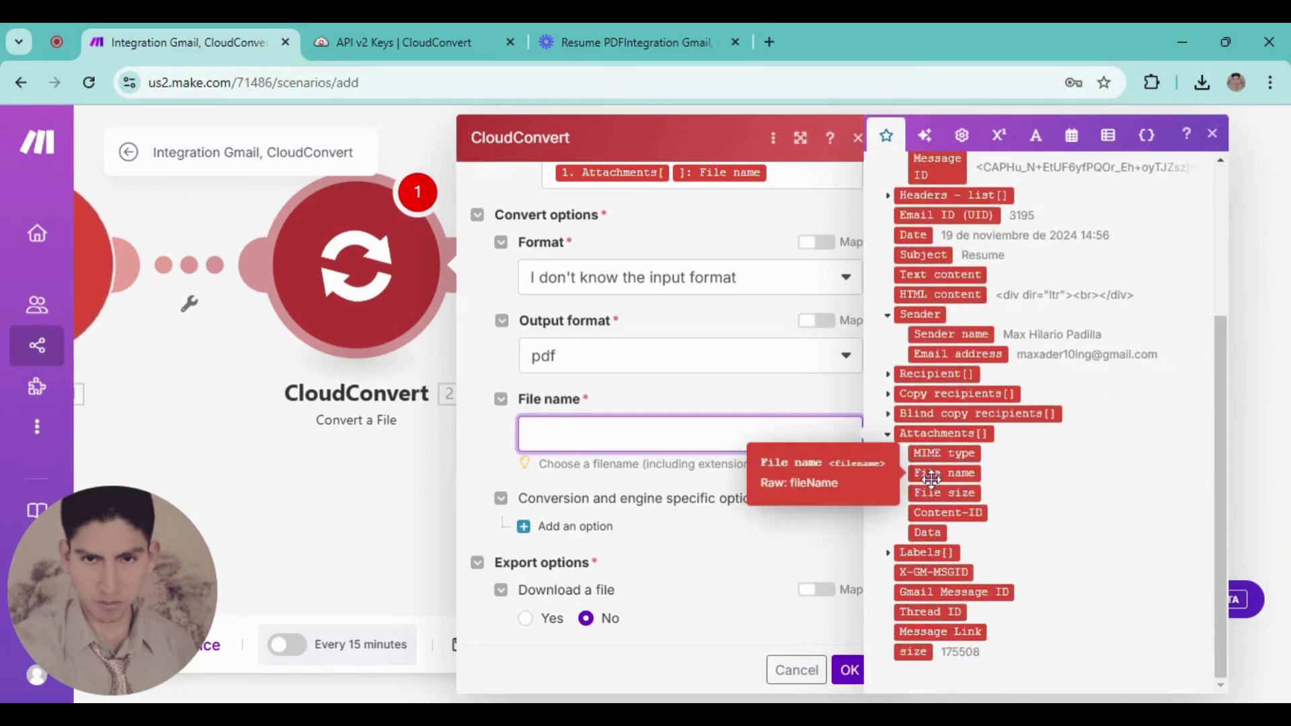
click(940, 478)
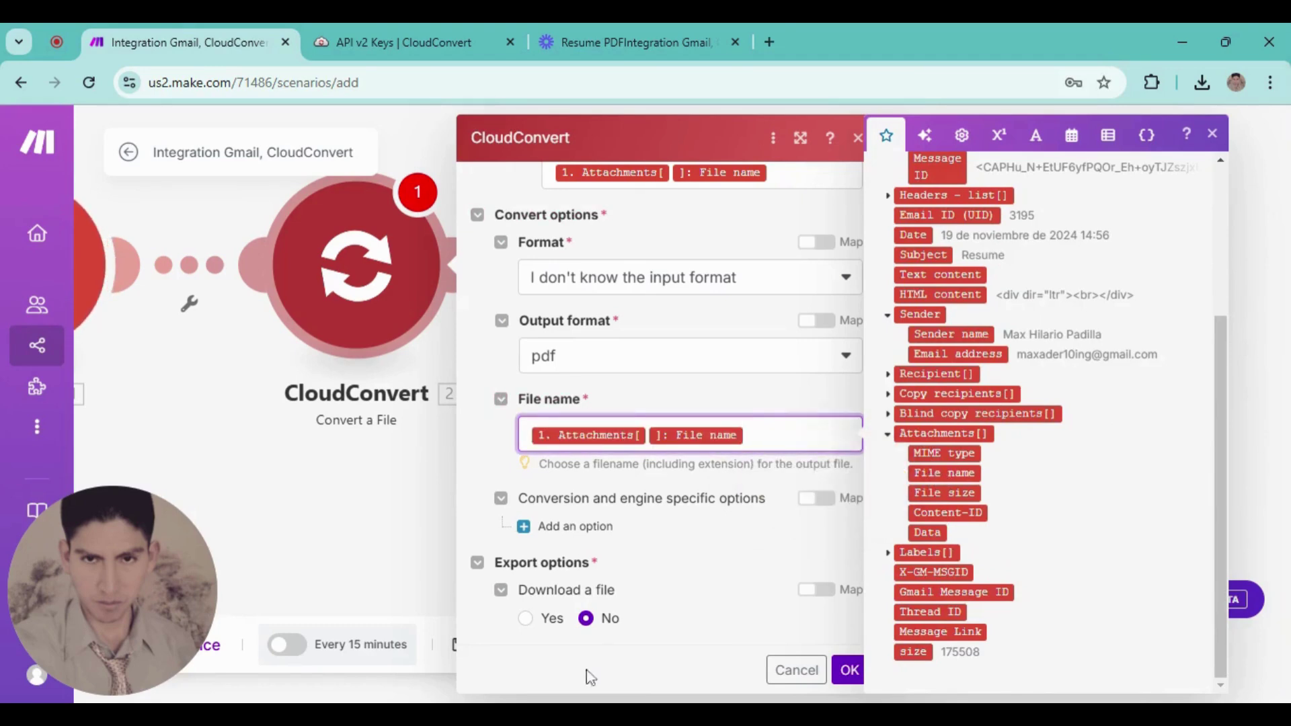
- Set Download a file to Yes, append the PDF extension to the output file name and save the module
click(528, 619)
scroll(648, 462, up, 5)
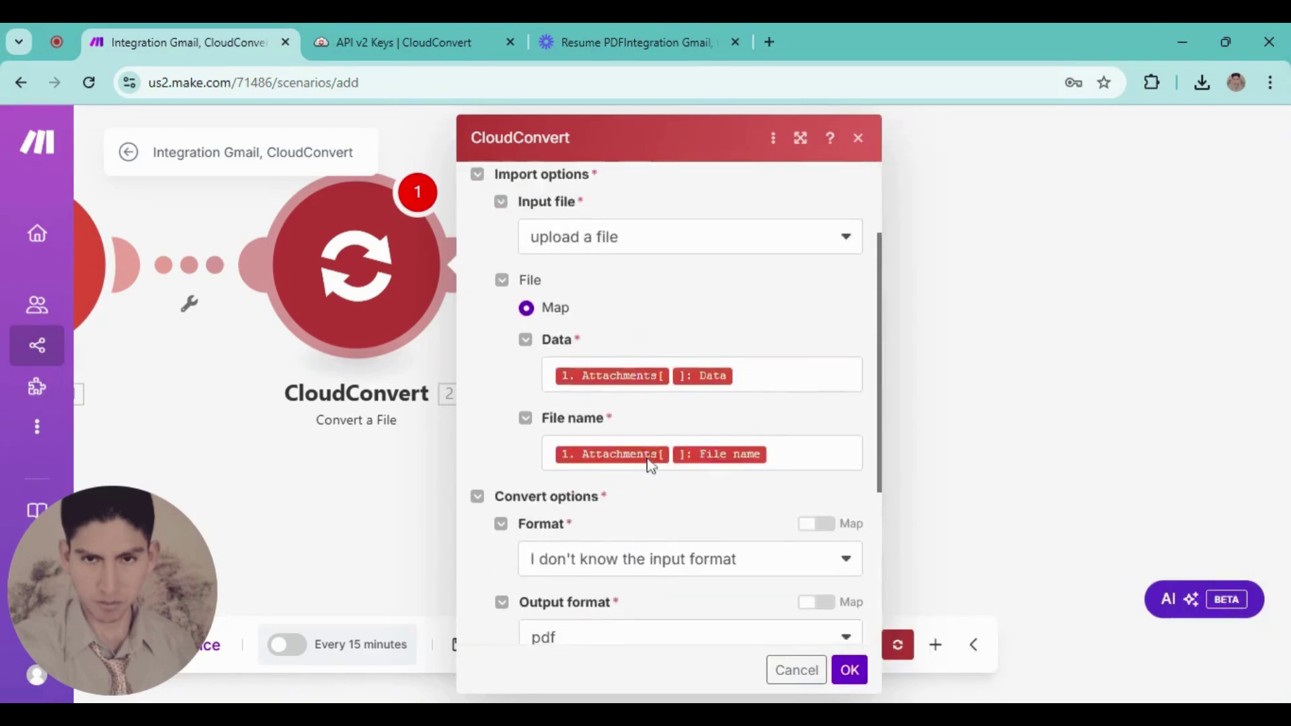
scroll(650, 463, down, 5)
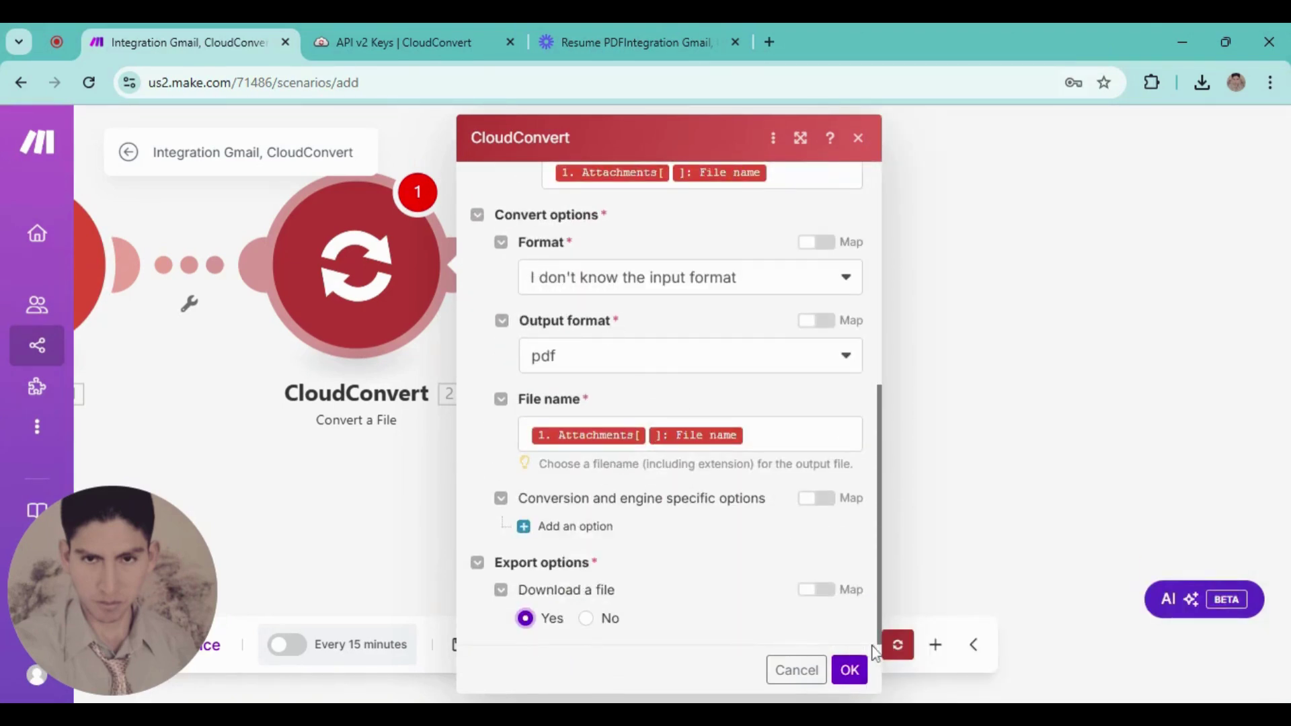
click(857, 674)
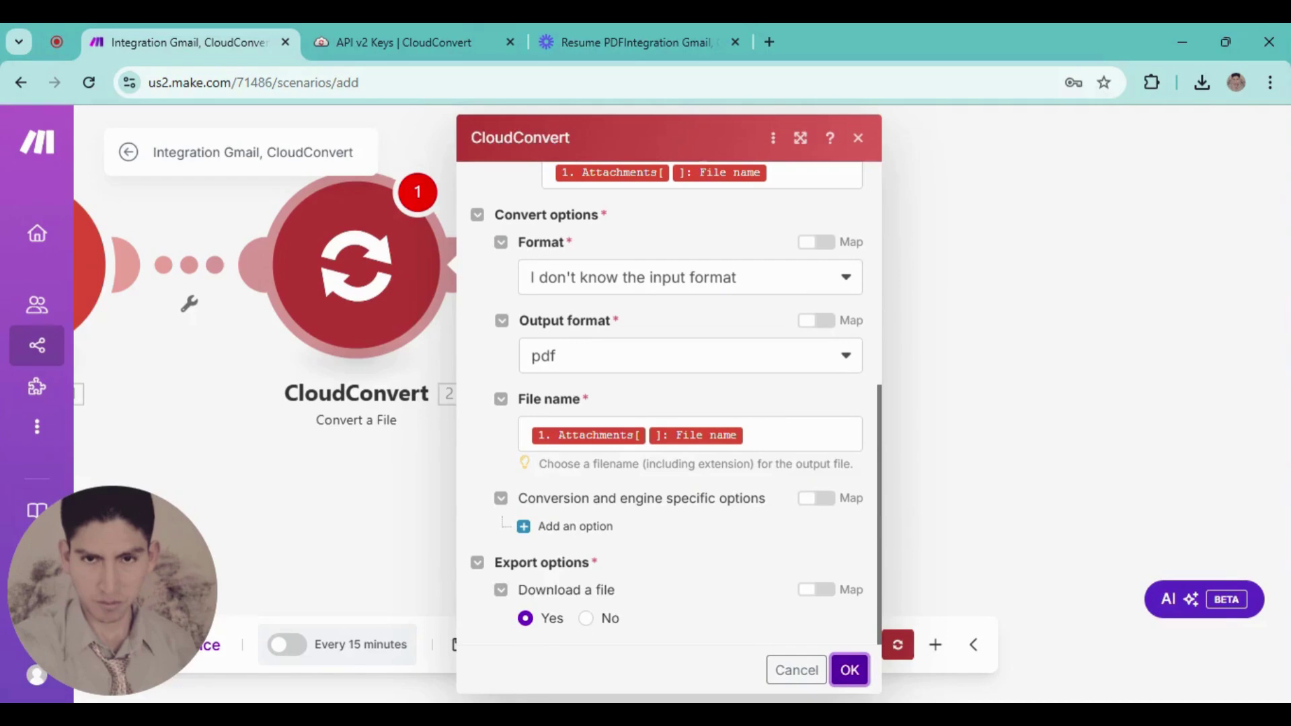
click(693, 434)
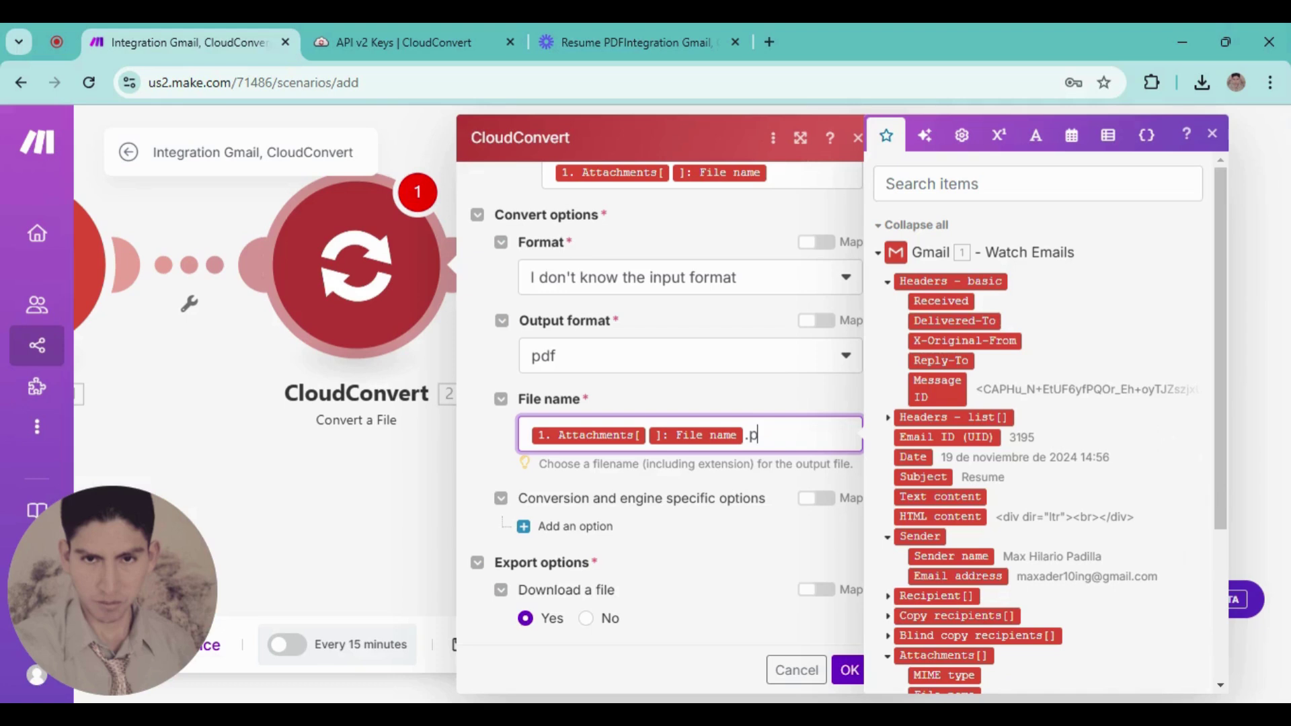
click(849, 670)
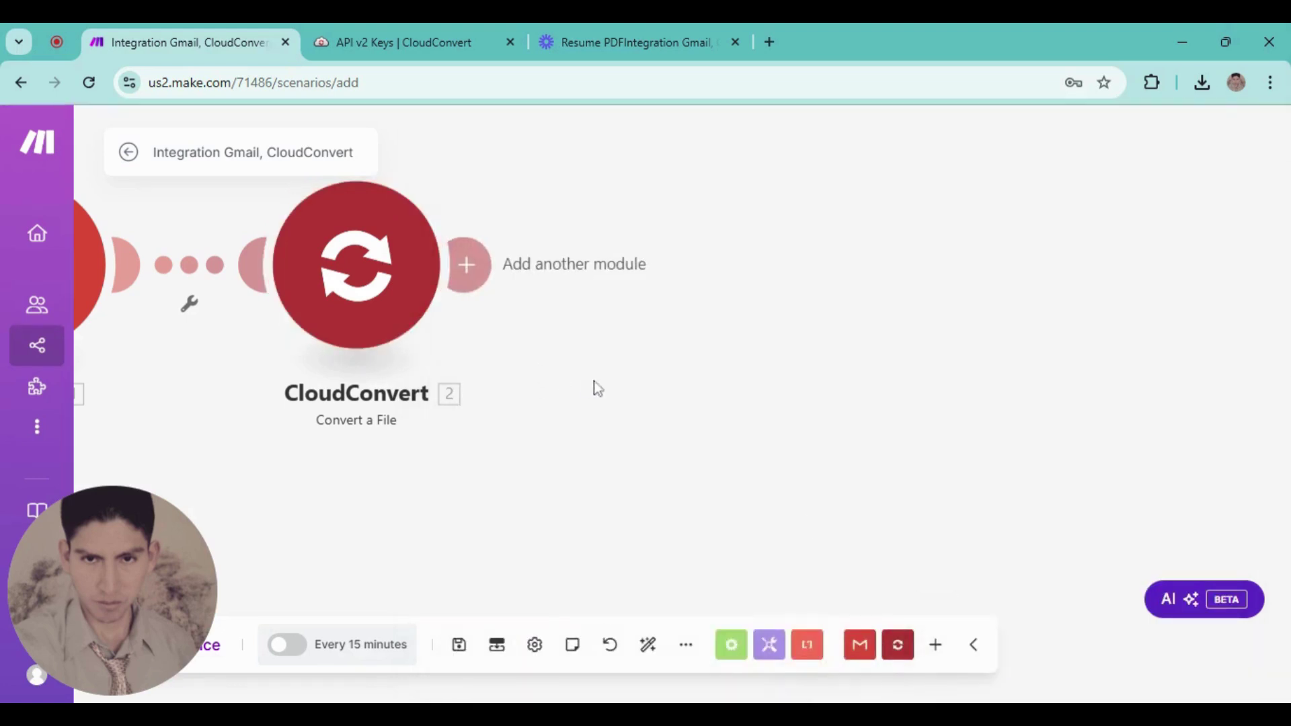
- Start adding a Google Drive module after CloudConvert and show its available actions
mouse_move(588, 386)
mouse_down()
mouse_move(700, 401)
mouse_move(598, 403)
mouse_up()
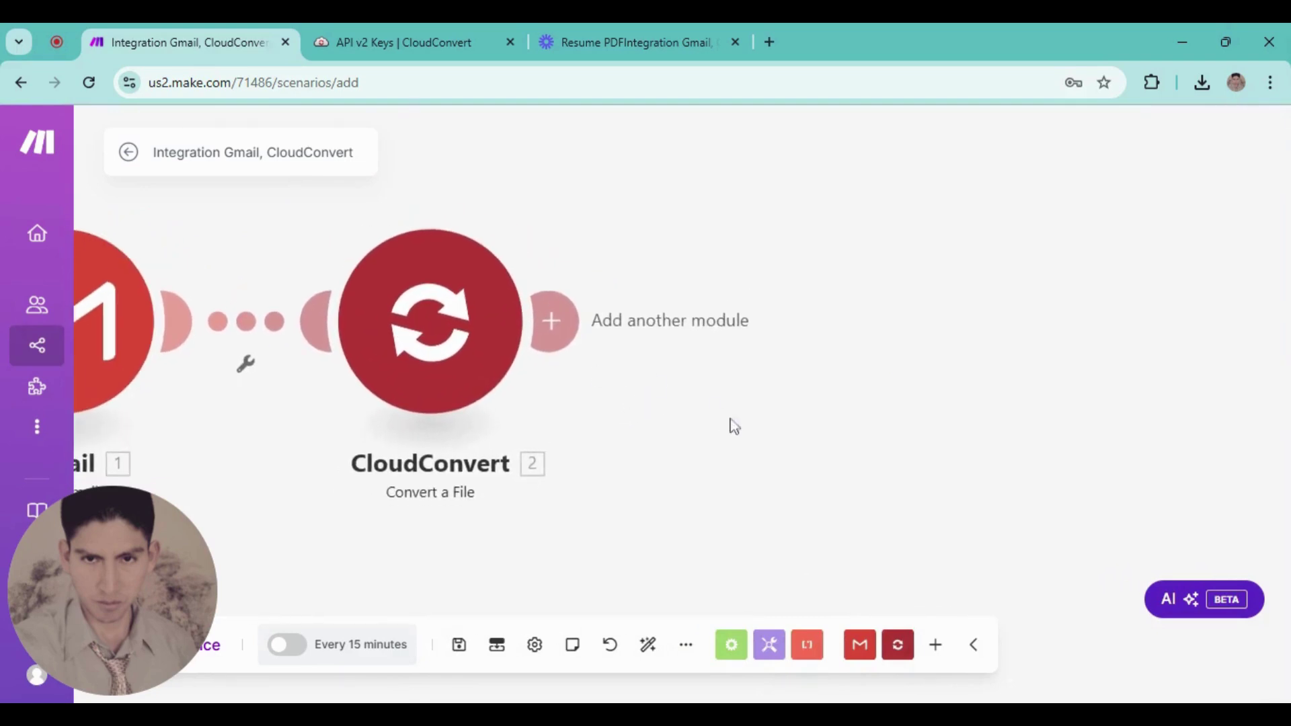
click(480, 307)
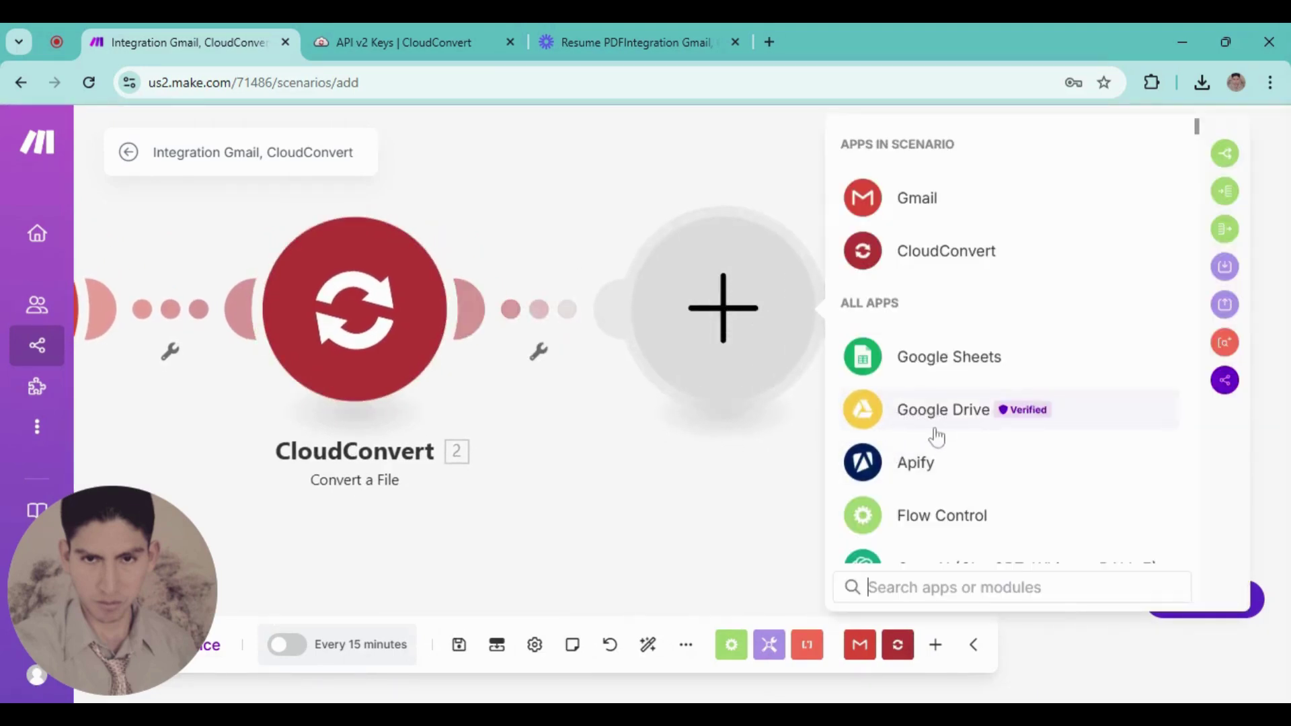
click(936, 418)
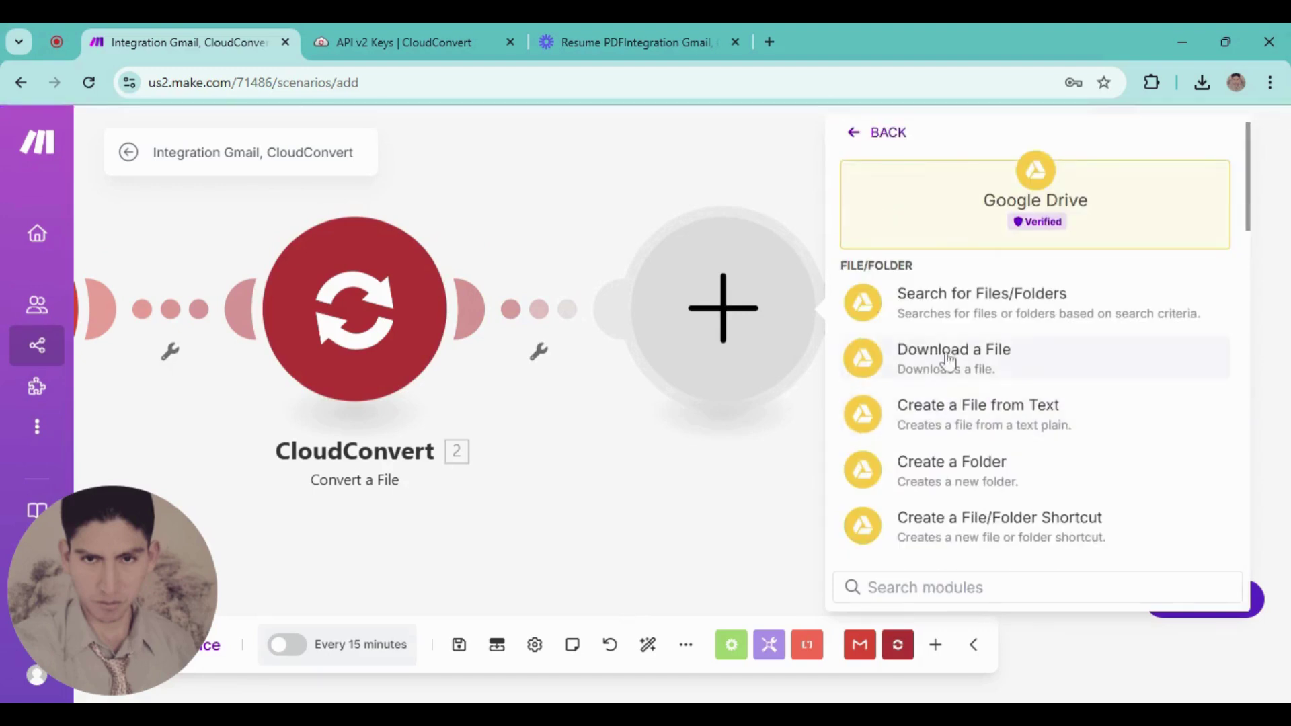
- Switch to Google Drive in a new browser tab
click(770, 42)
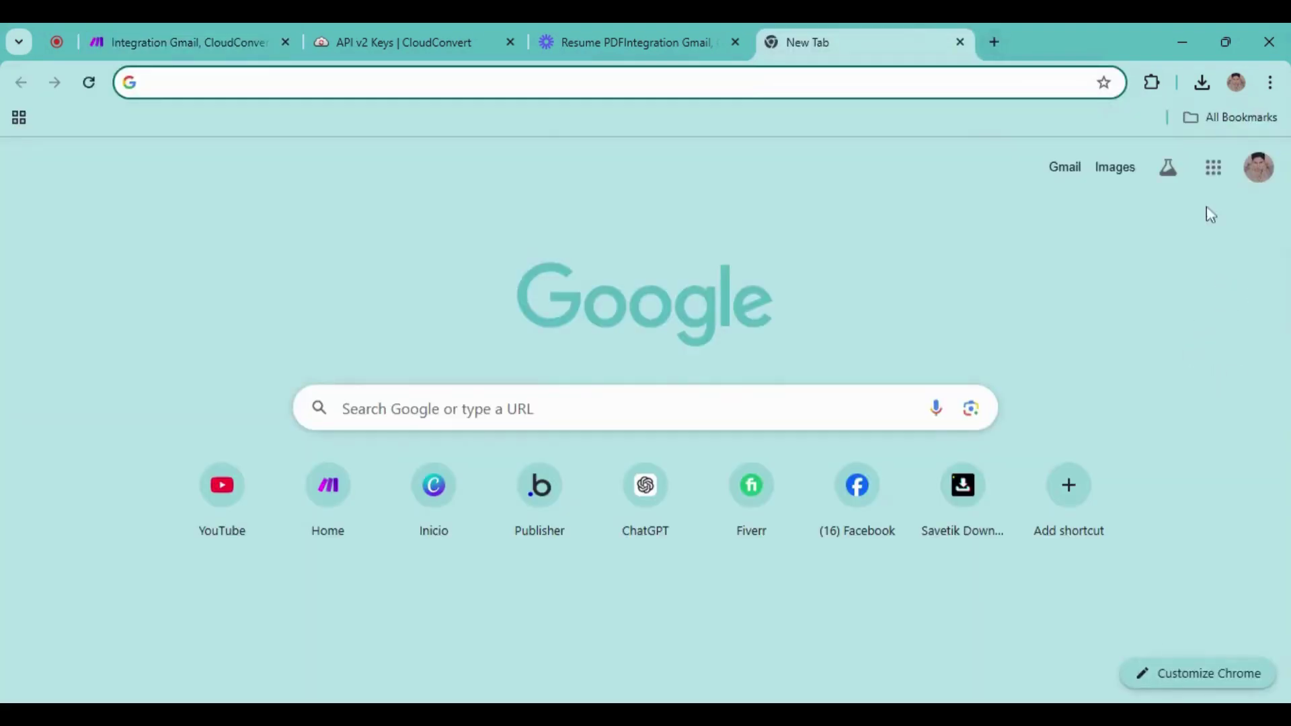
click(1214, 170)
click(1113, 538)
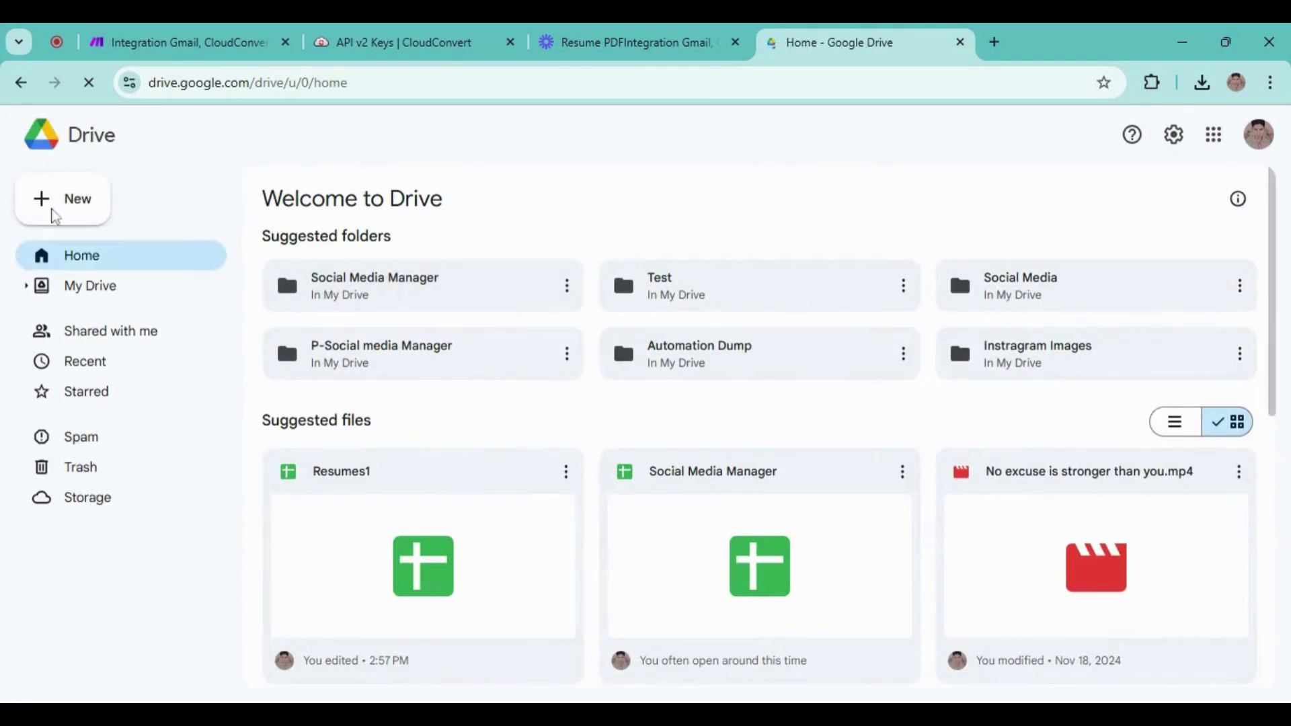
- Create a new folder named Resume in My Drive
click(60, 214)
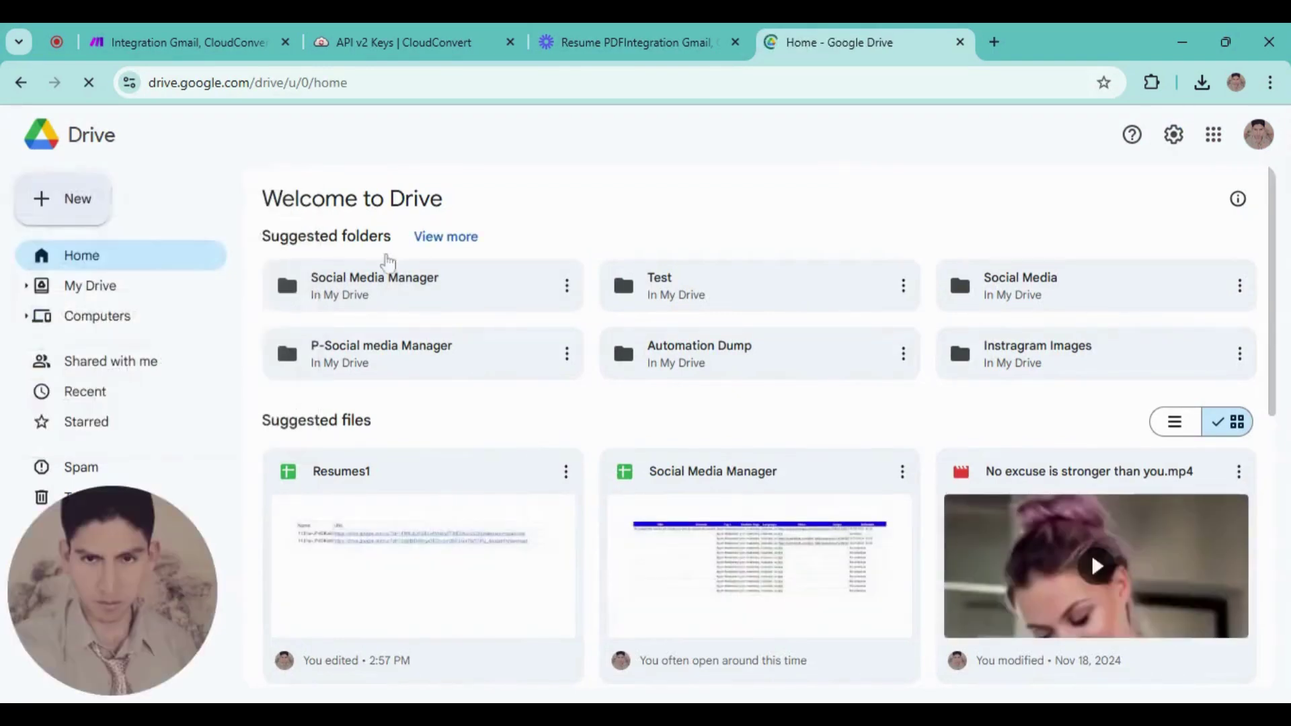
key(shift+f)
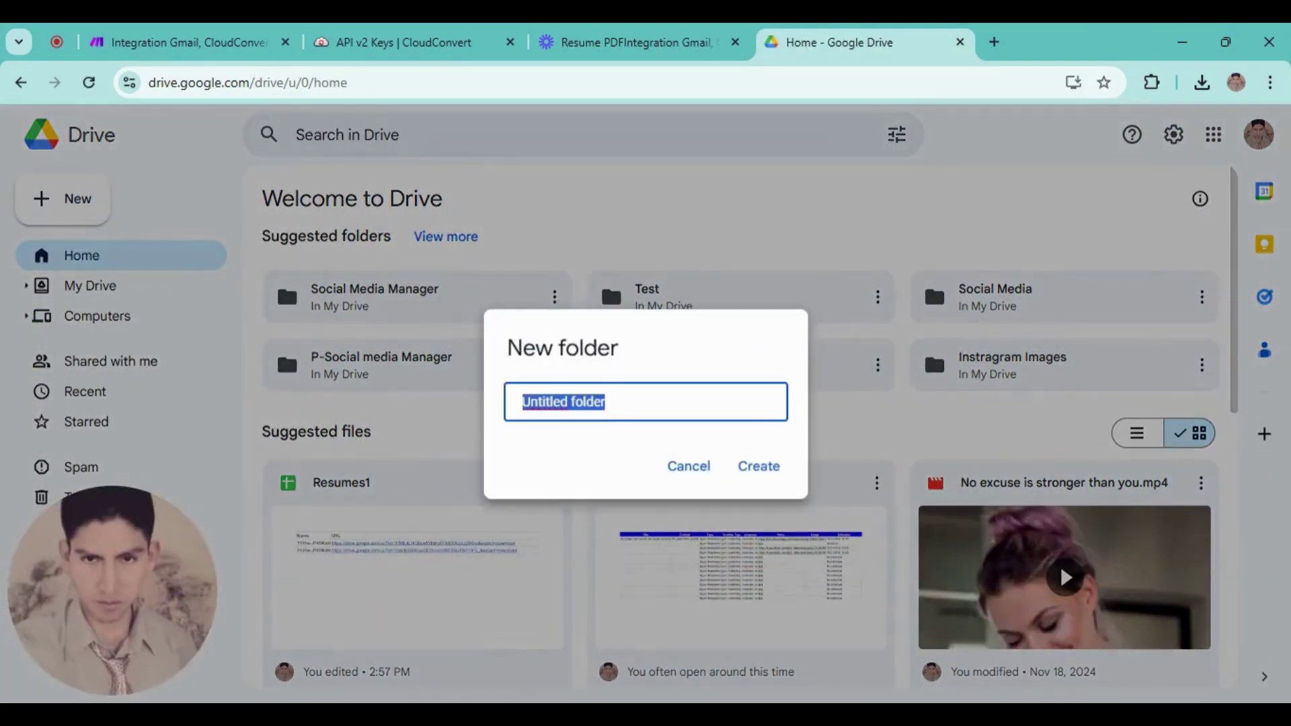
text(Resume)
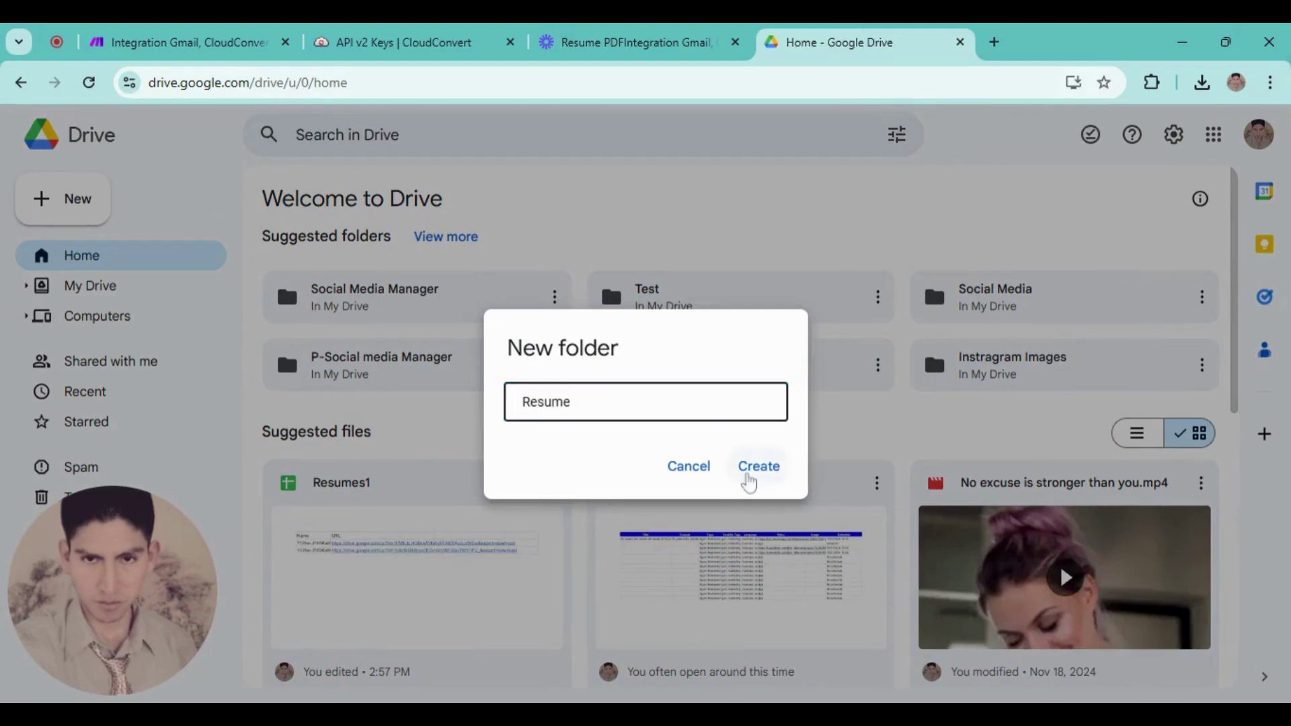
click(746, 468)
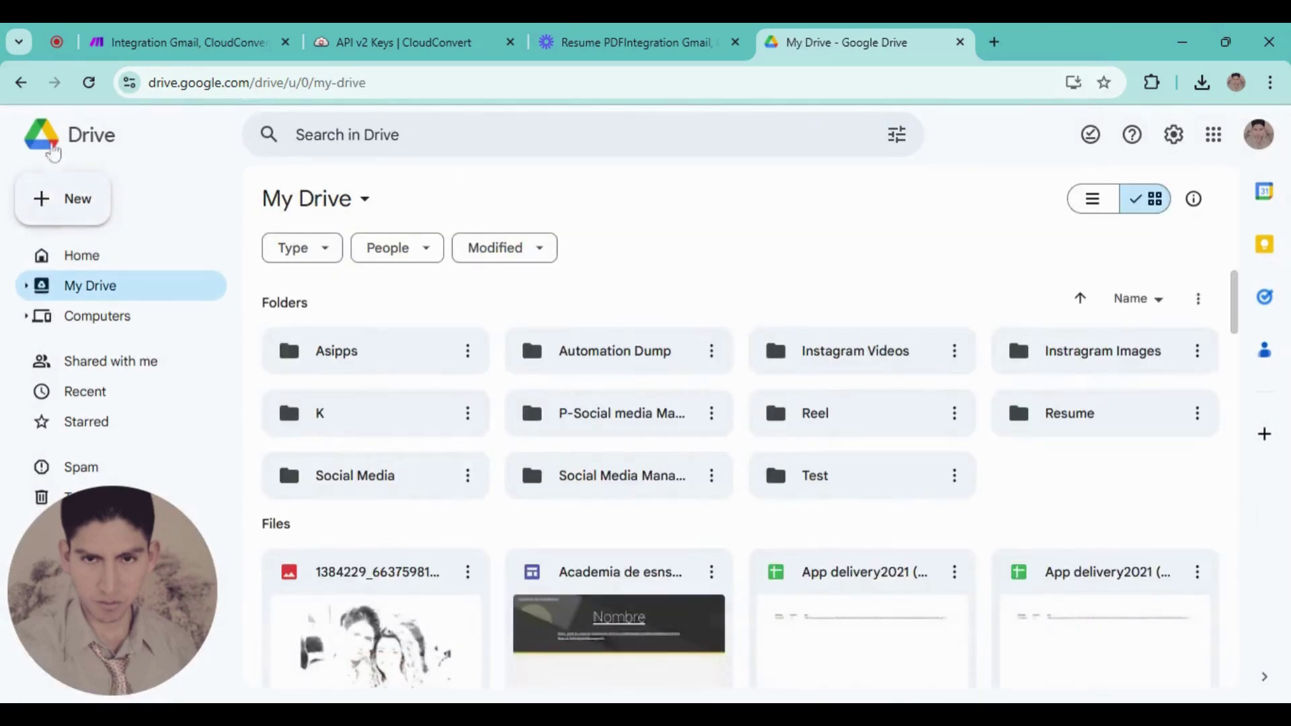
- Switch to Google Sheets in a new browser tab and create a blank spreadsheet
click(995, 41)
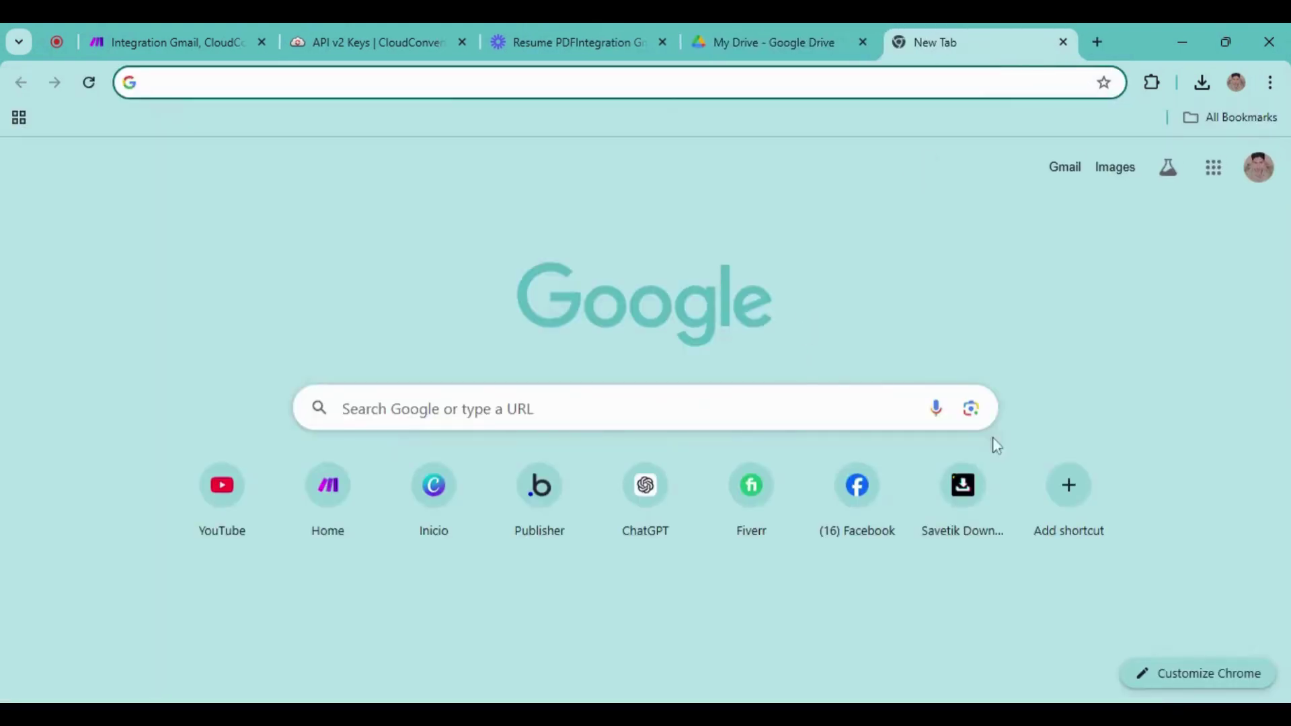
click(1214, 168)
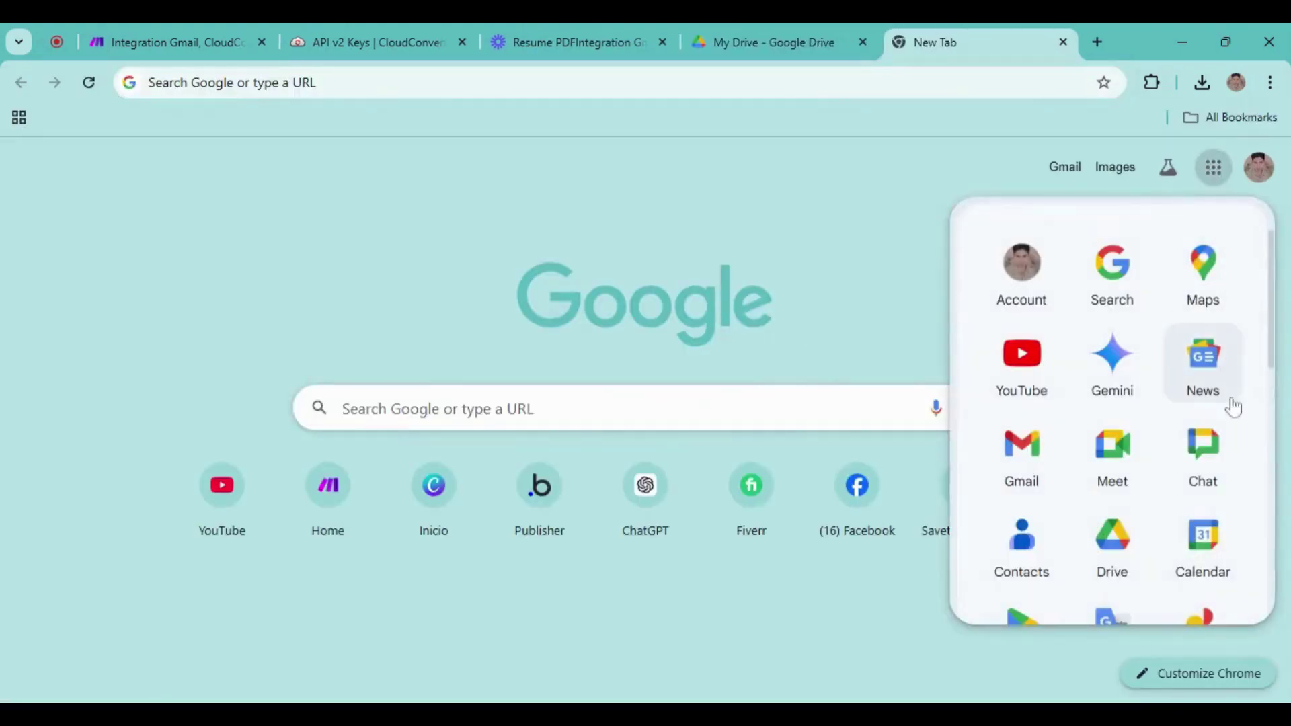
scroll(1204, 534, down, 3)
scroll(1201, 458, up, 3)
scroll(1193, 511, down, 3)
scroll(1210, 471, down, 3)
click(1205, 414)
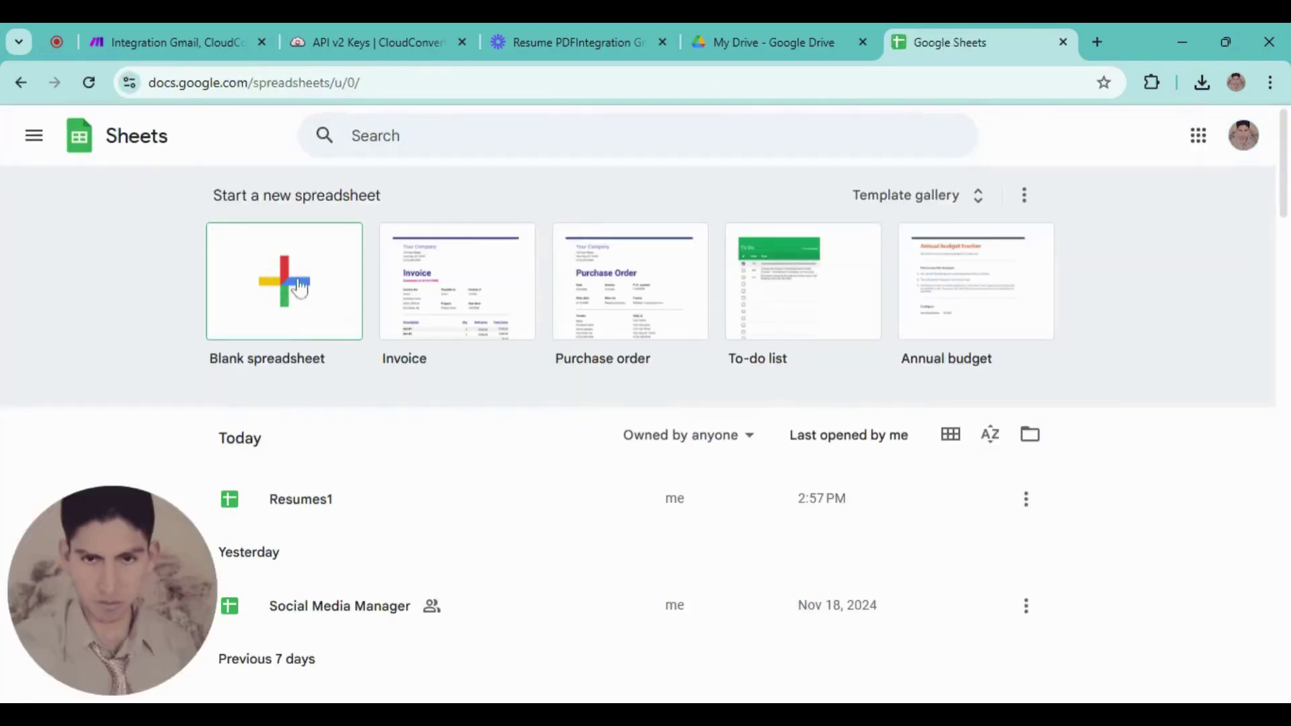
click(282, 306)
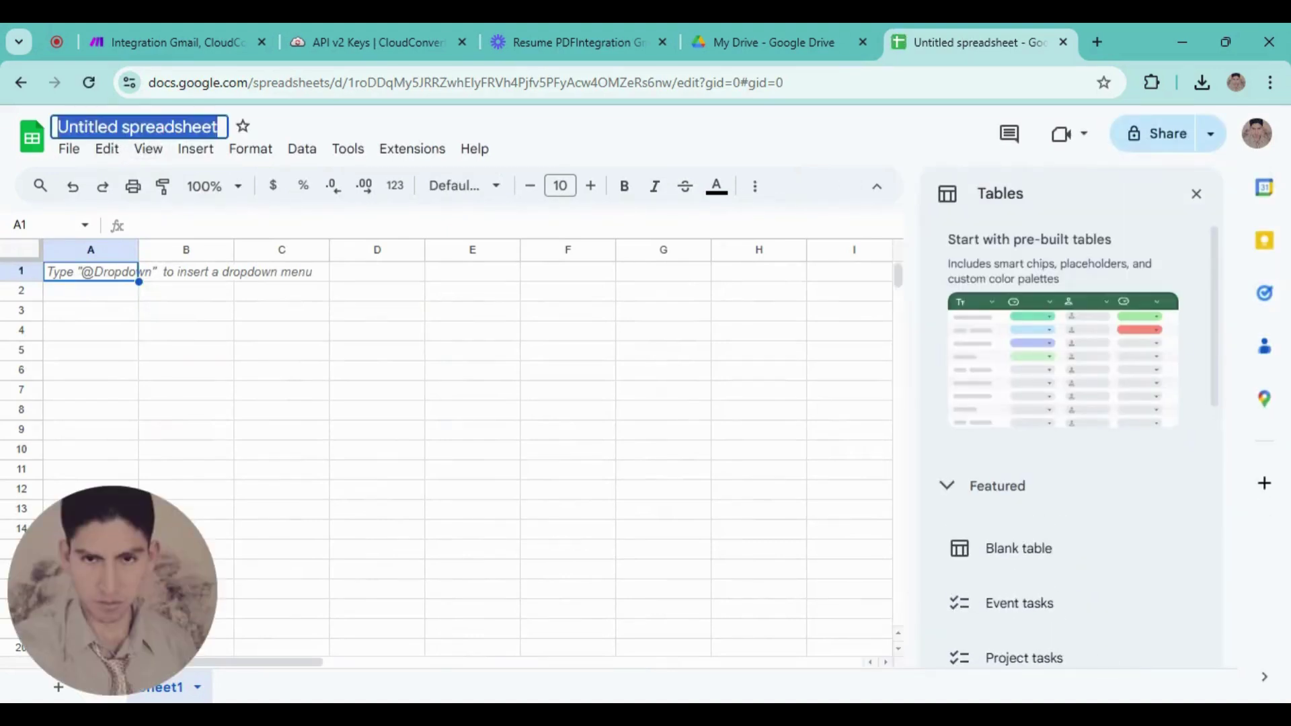
- Name the new spreadsheet Candidate's Resume
text(Can)
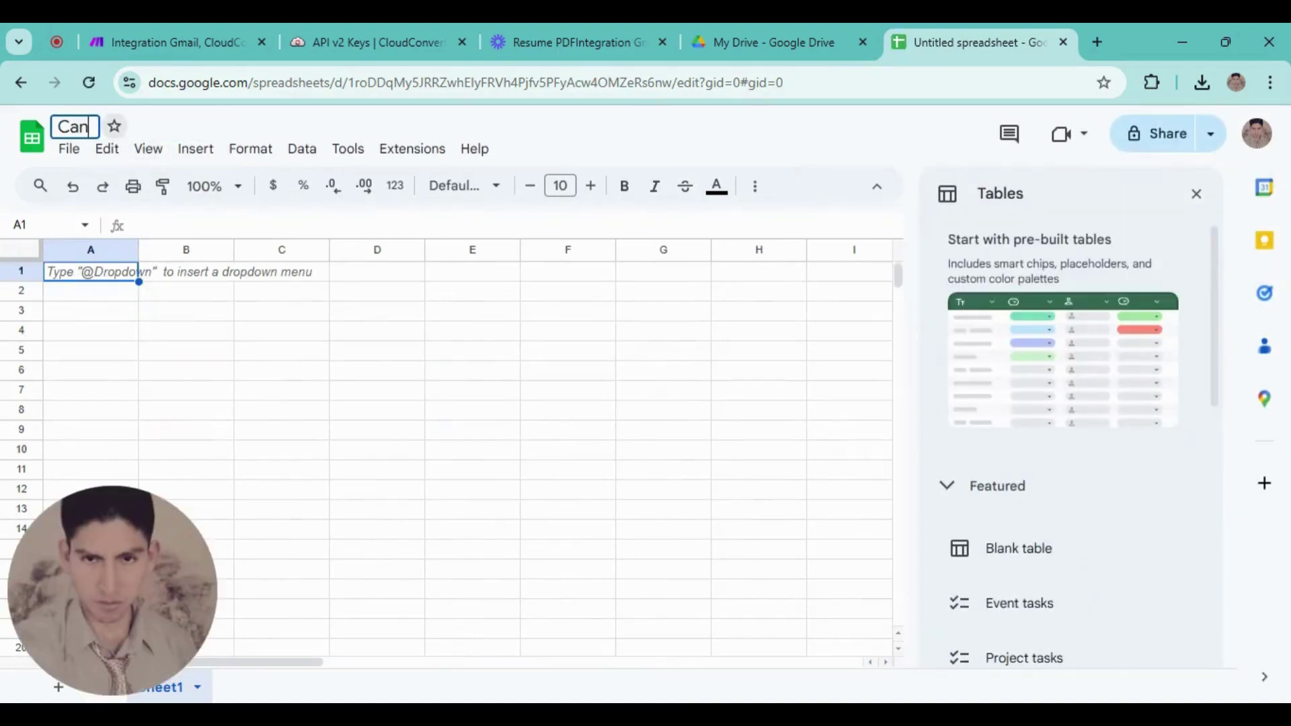
text(didate's)
text(RE)
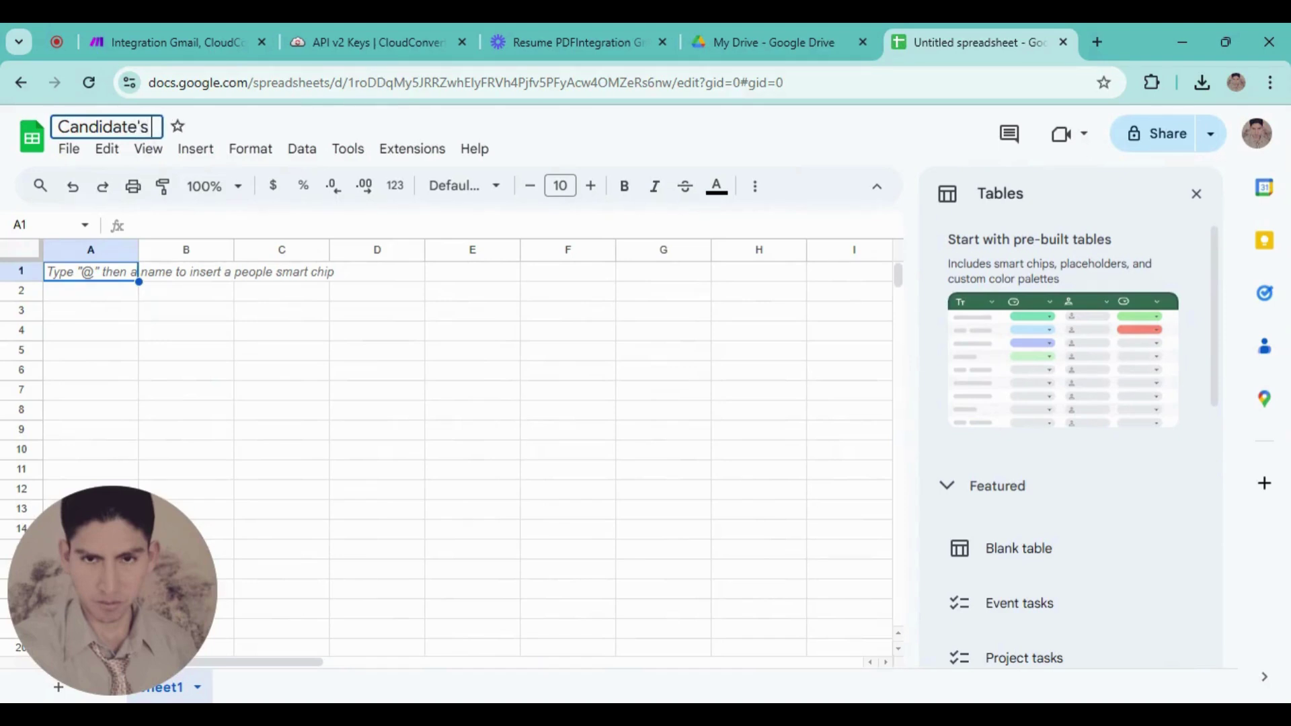
text(sume)
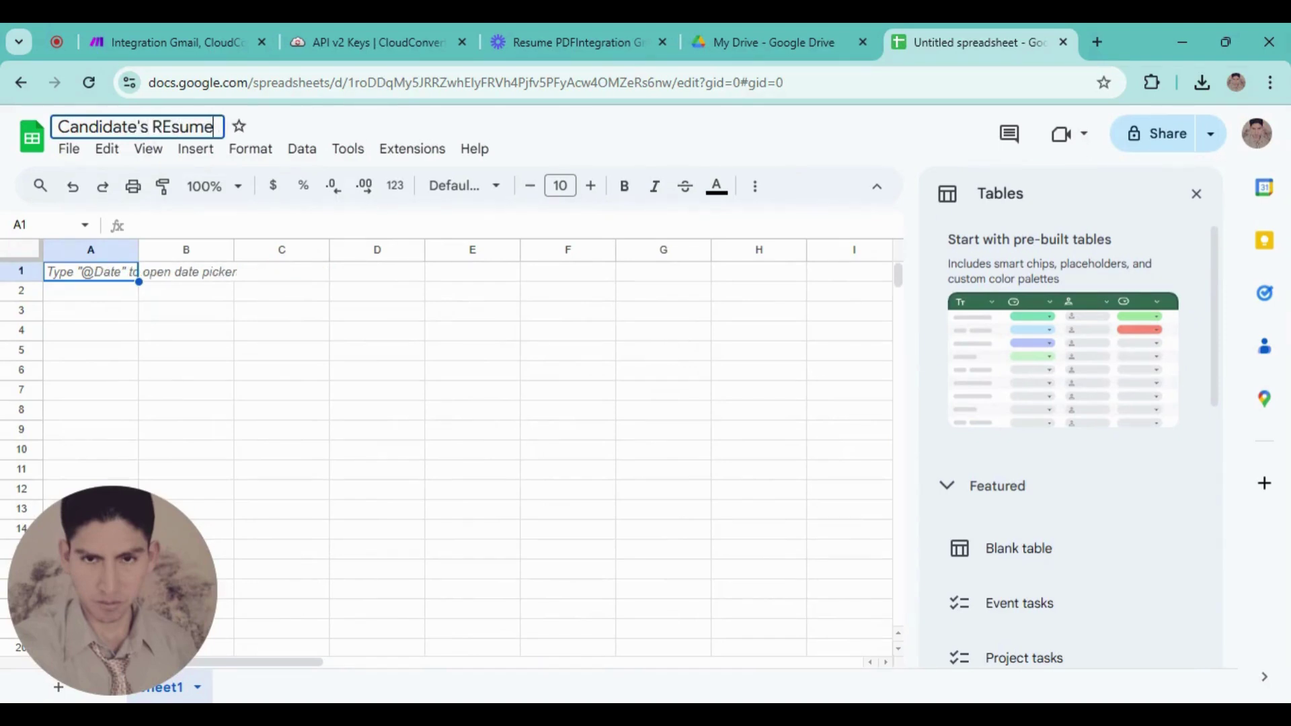
key(BackSpace)
key(BackSpace)
key(BackSpace)
key(BackSpace)
key(BackSpace)
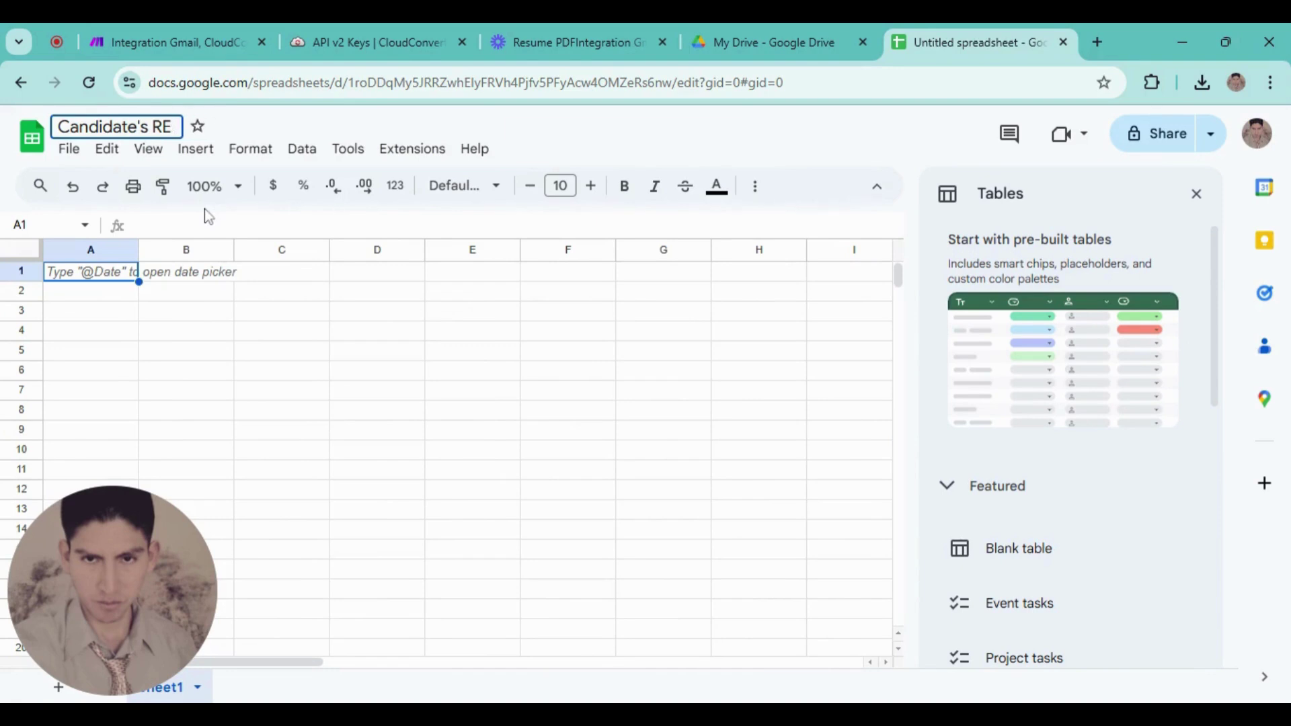
text(esume)
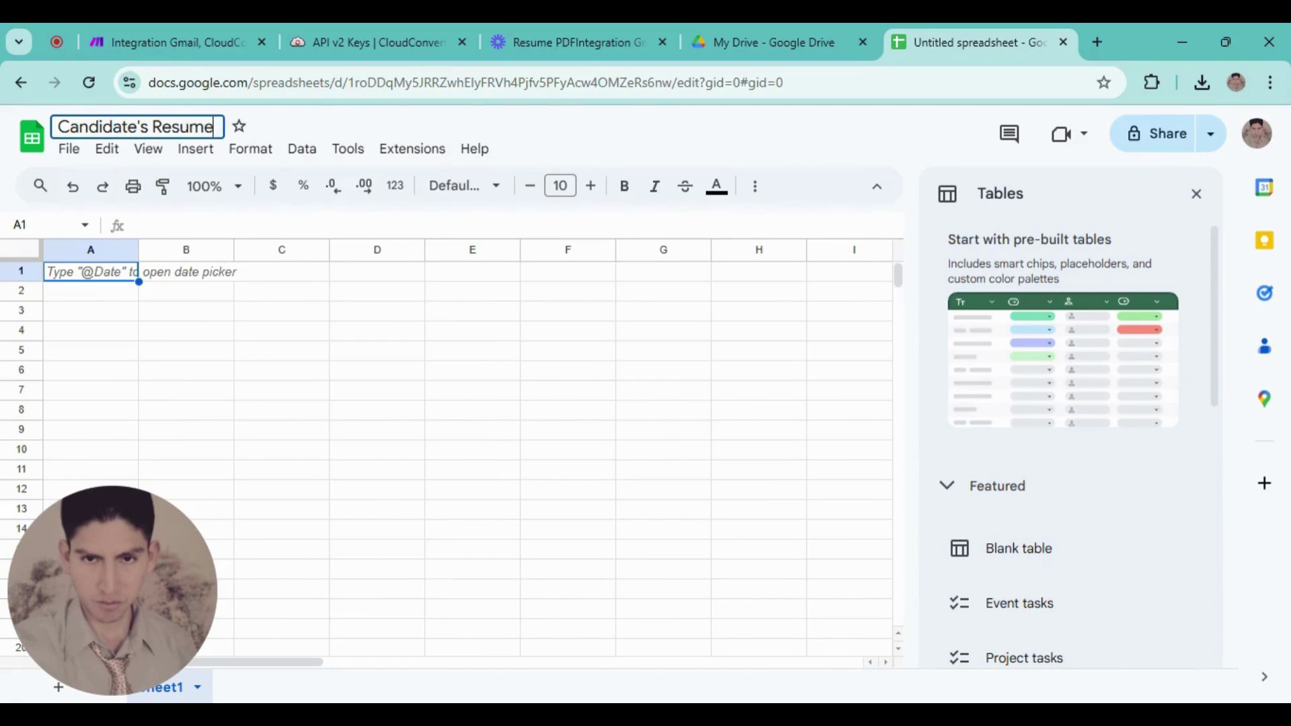
click(122, 295)
- Enter the column headers Name in cell A1 and URL in cell B1
double_click(120, 277)
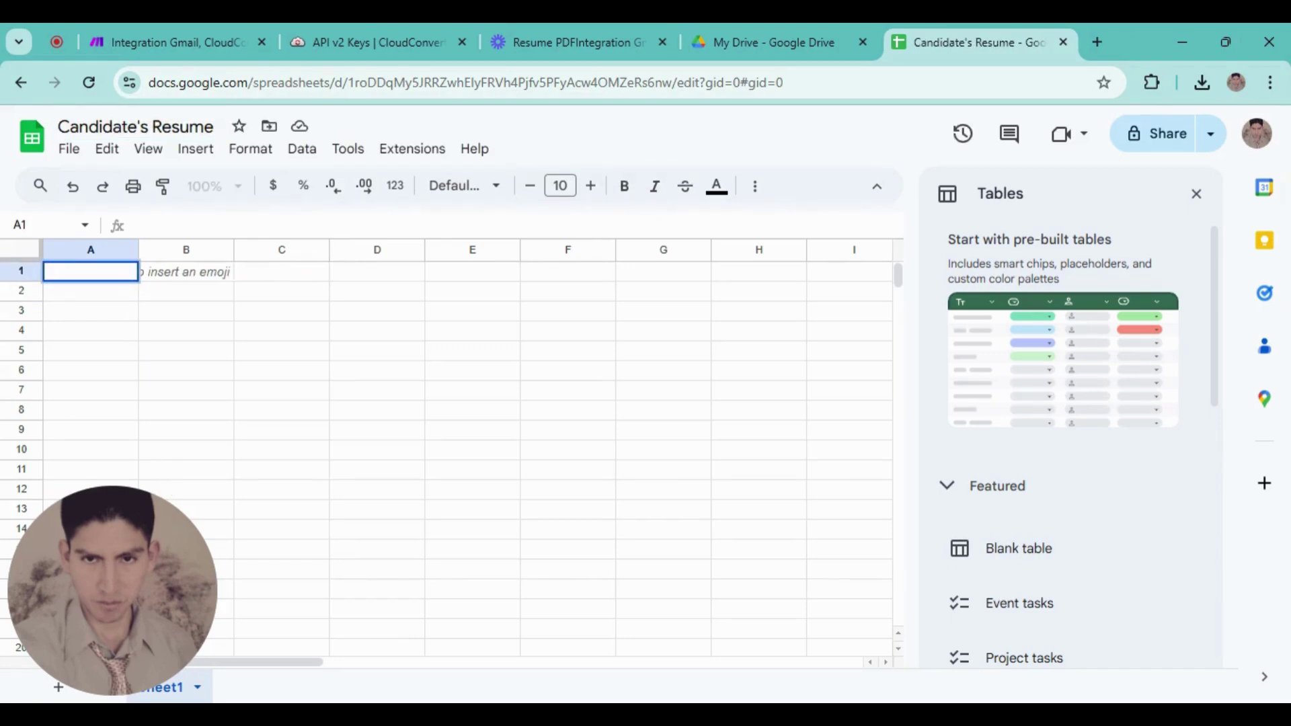
text(Name)
key(Tab)
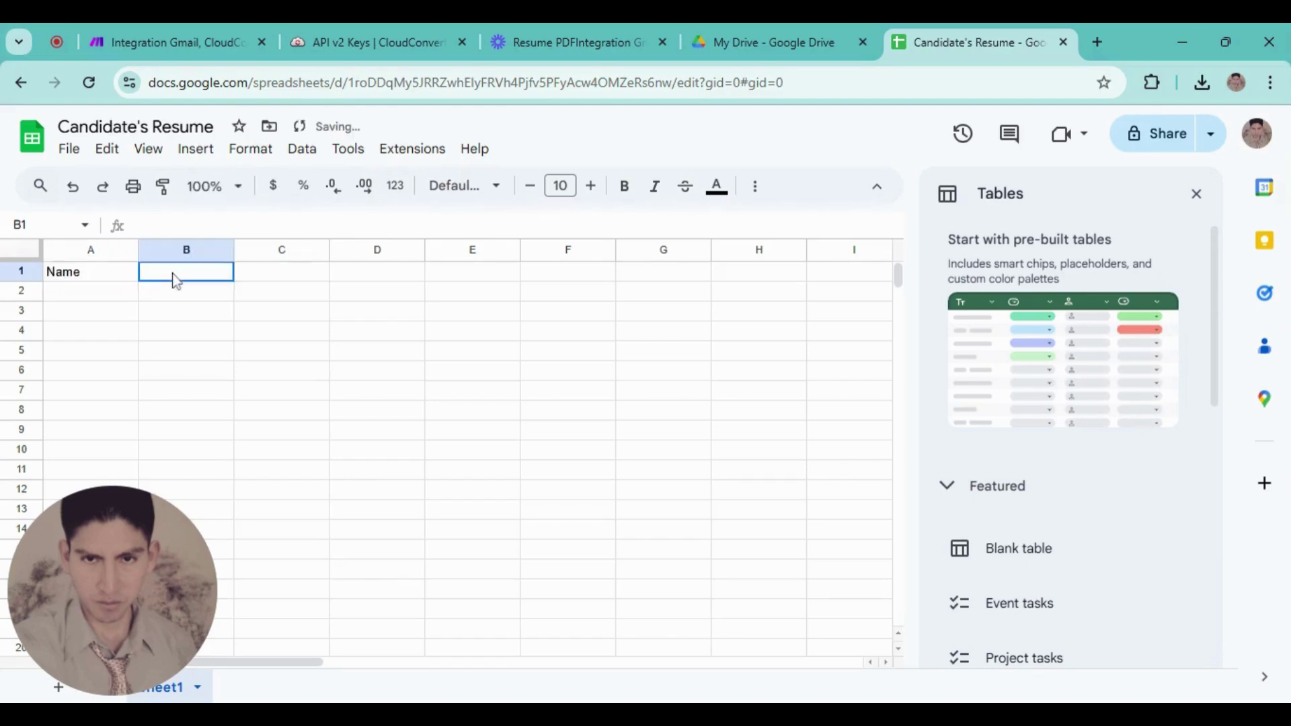
text(URL)
click(159, 338)
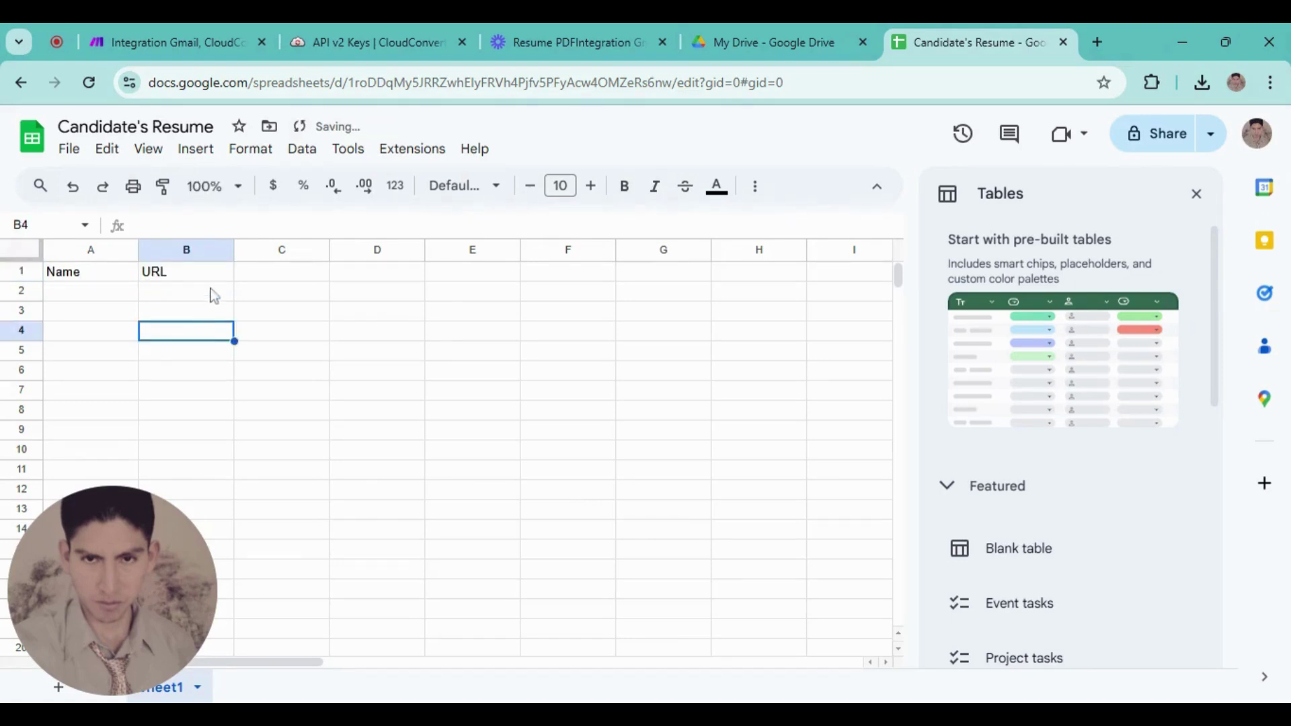
drag(214, 279, 76, 276)
click(169, 315)
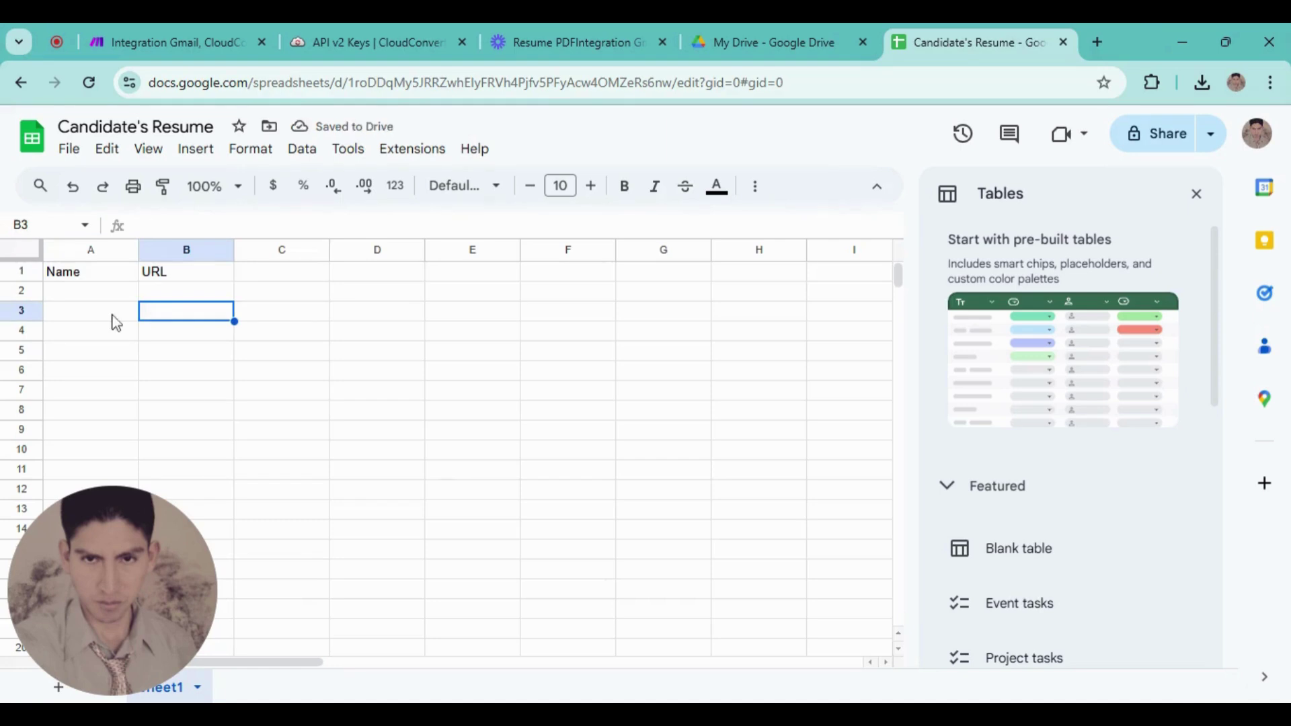
click(104, 296)
click(311, 355)
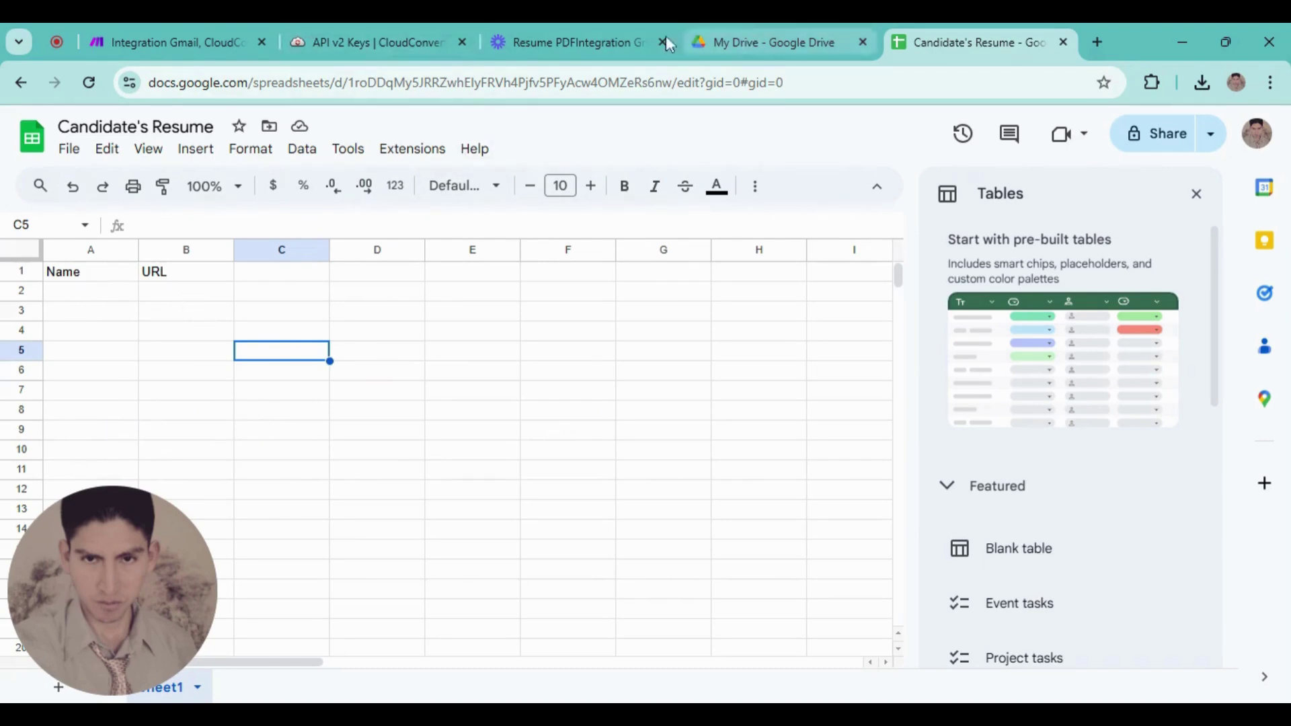
- Switch back to the Make scenario and add Google Drive's Upload a File module after CloudConvert
click(175, 27)
drag(605, 468, 518, 452)
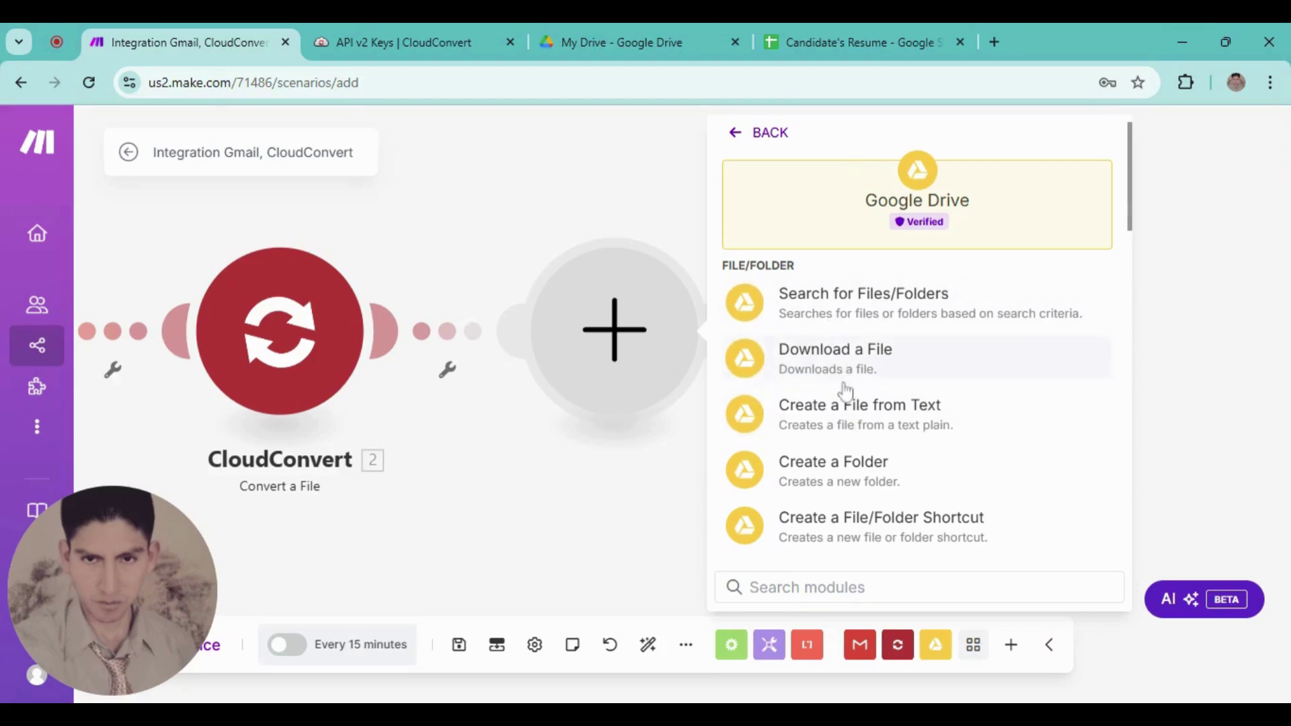
scroll(856, 446, down, 3)
scroll(856, 445, down, 2)
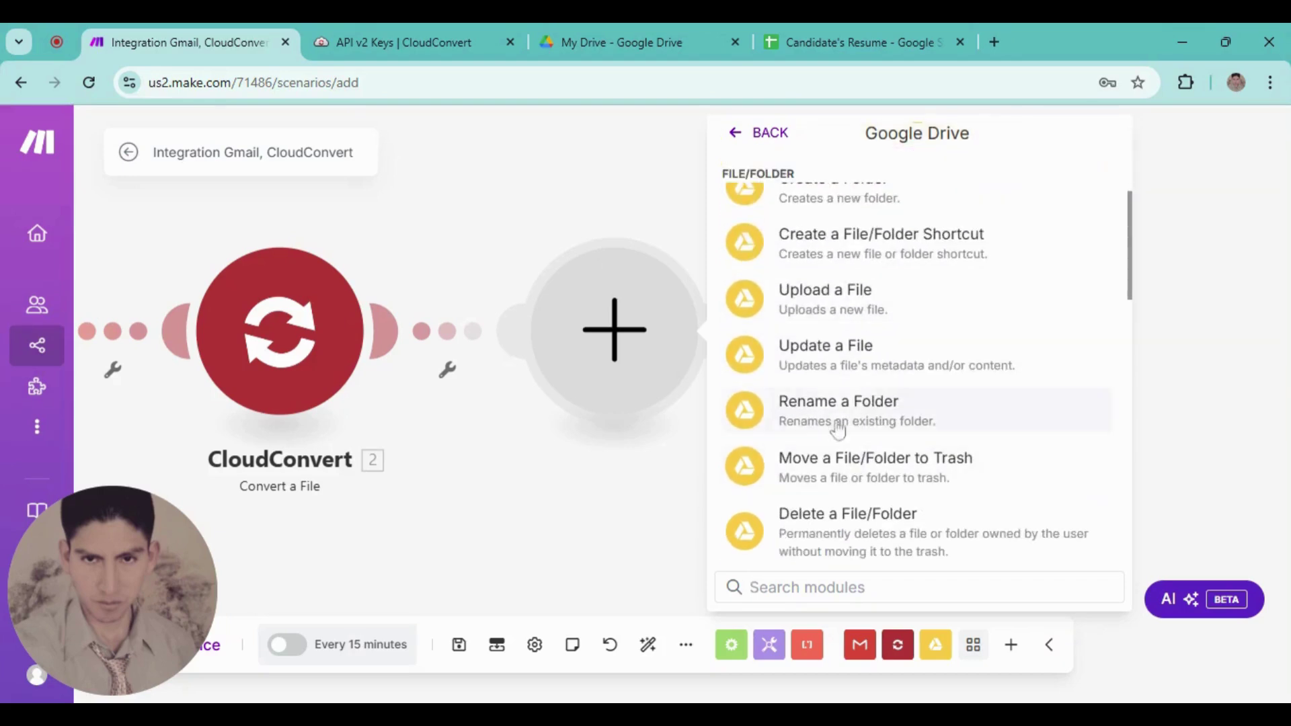
click(817, 293)
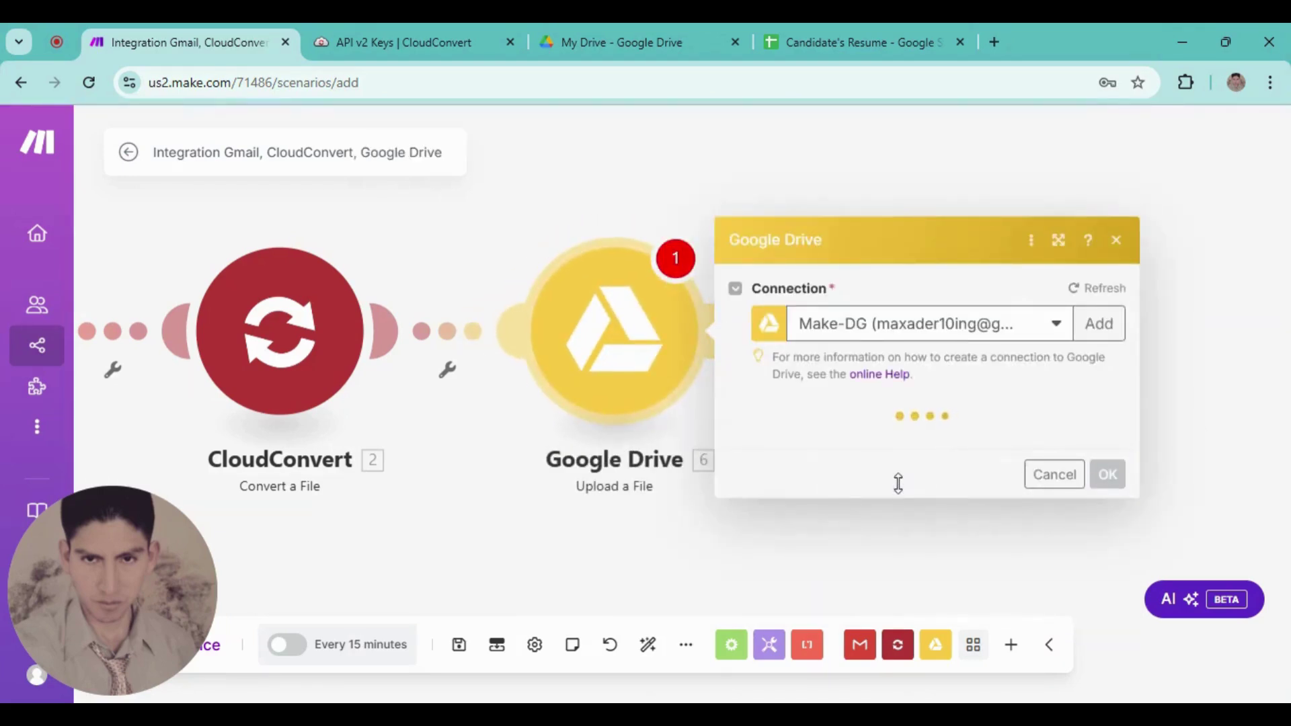
- Set the upload's folder ID to Select from the list, choose the Resume folder in My Drive and save the module
click(1055, 412)
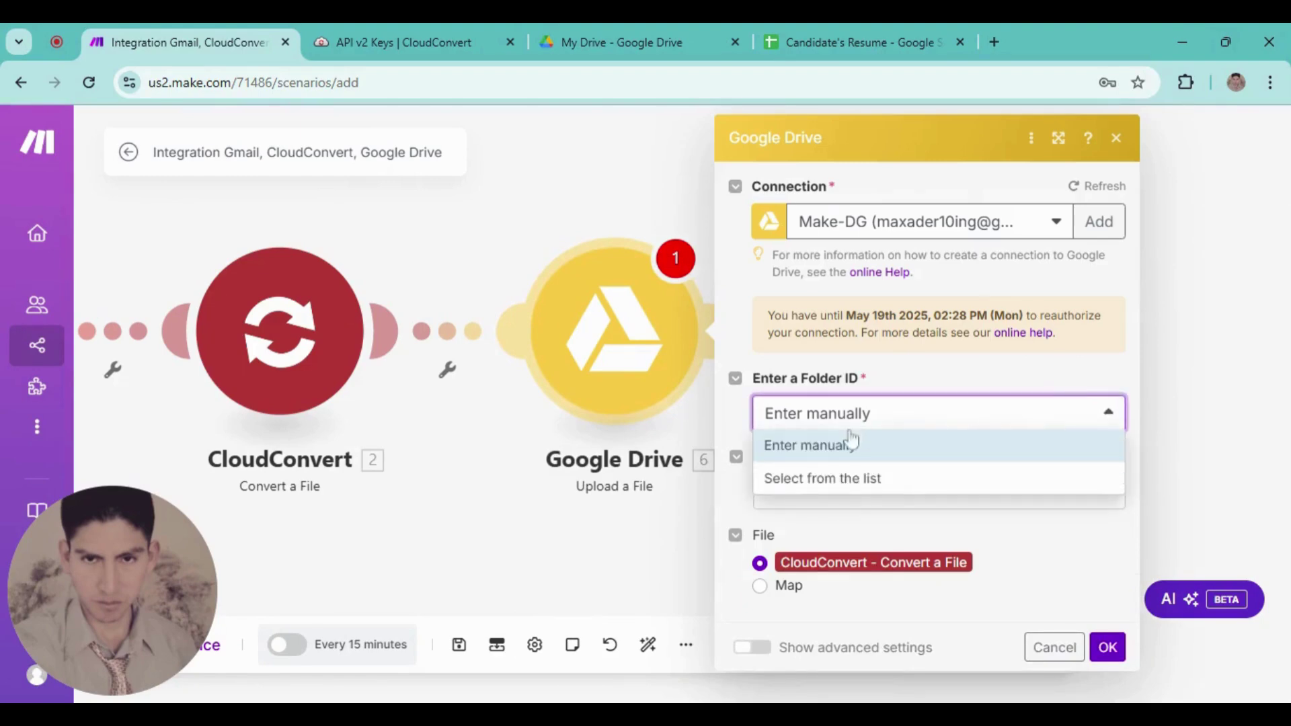
click(809, 482)
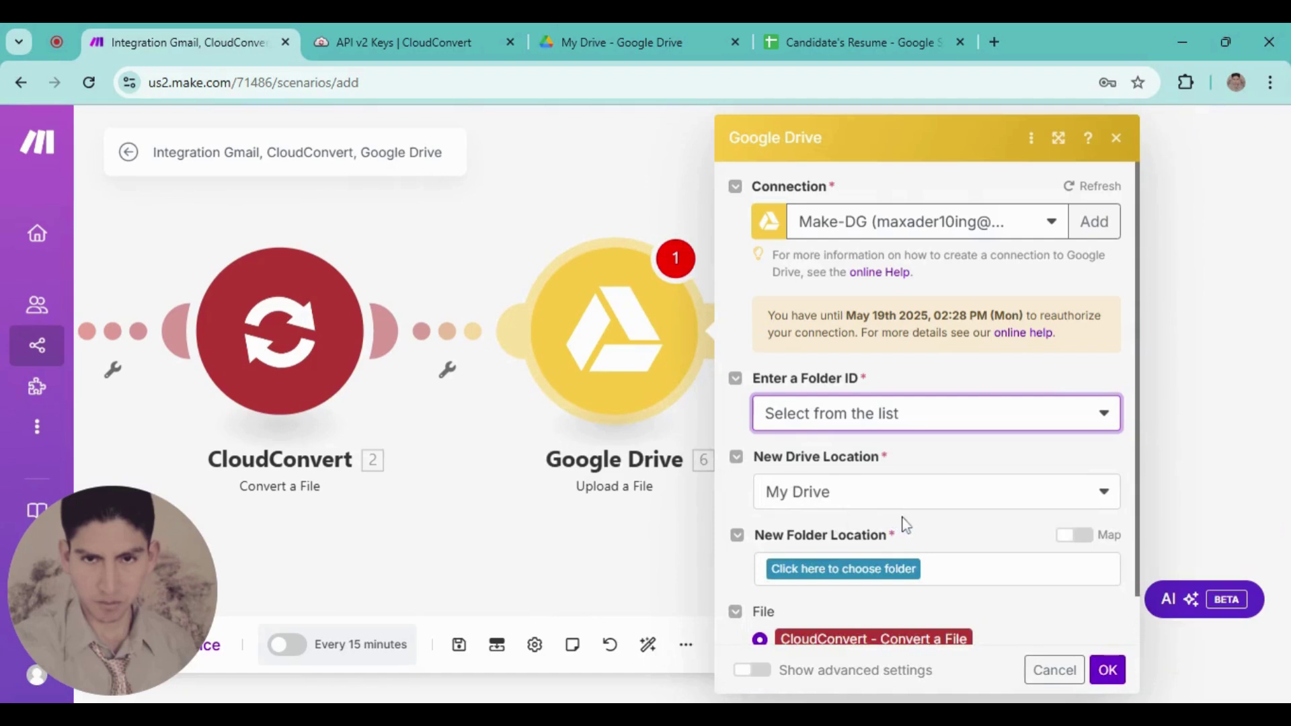
scroll(825, 528, down, 1)
click(819, 516)
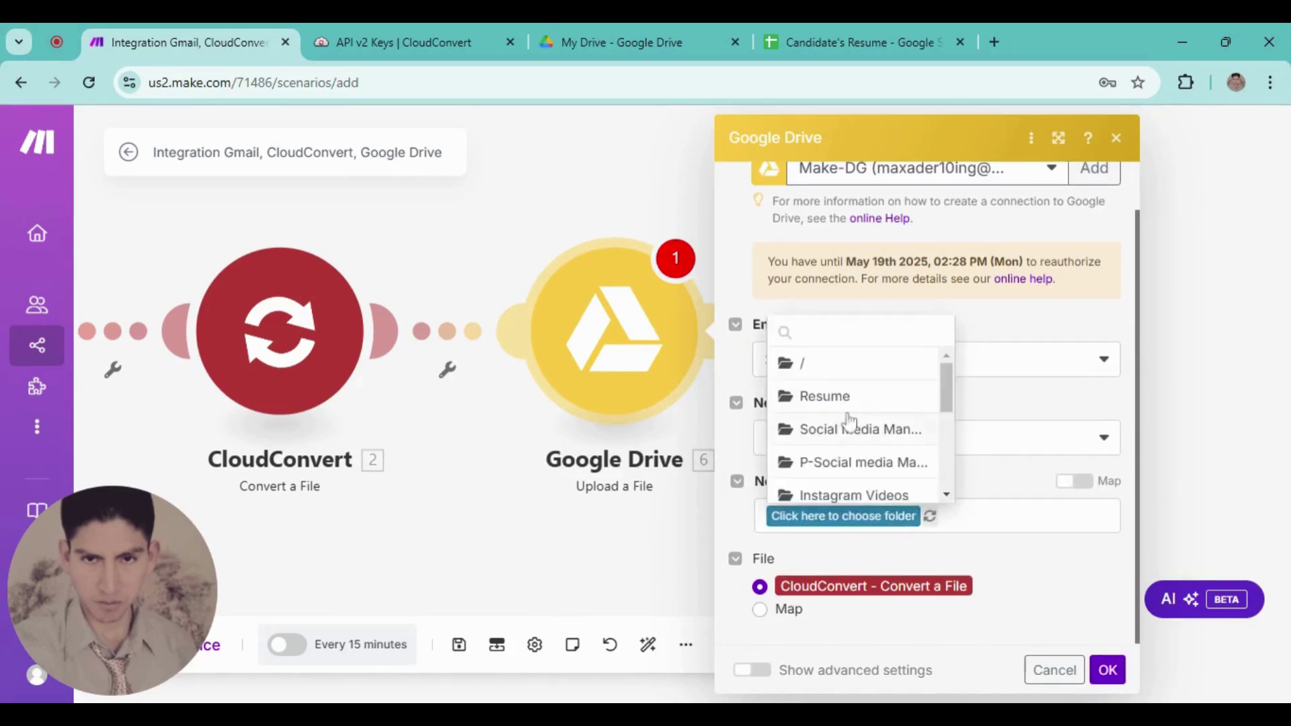
click(842, 400)
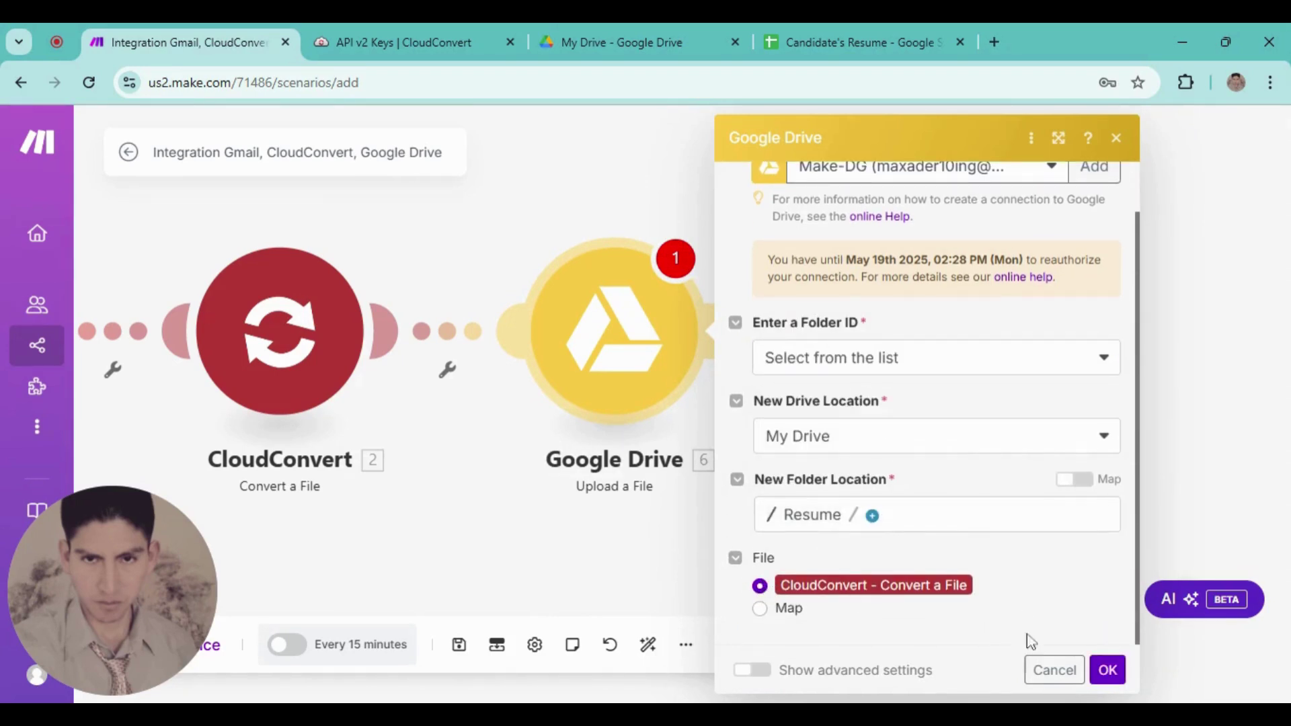
click(1108, 670)
- Add a Google Sheets Add a Row module after the Google Drive module
scroll(739, 471, right, 5)
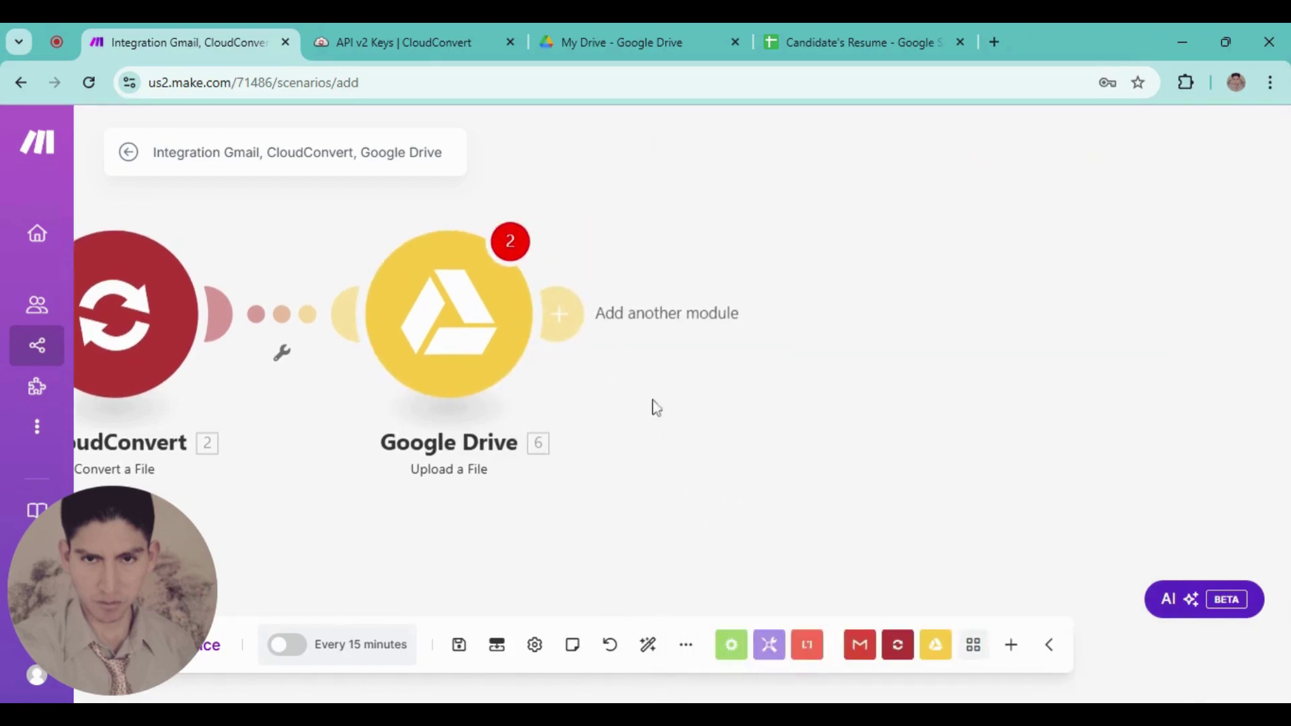
click(399, 332)
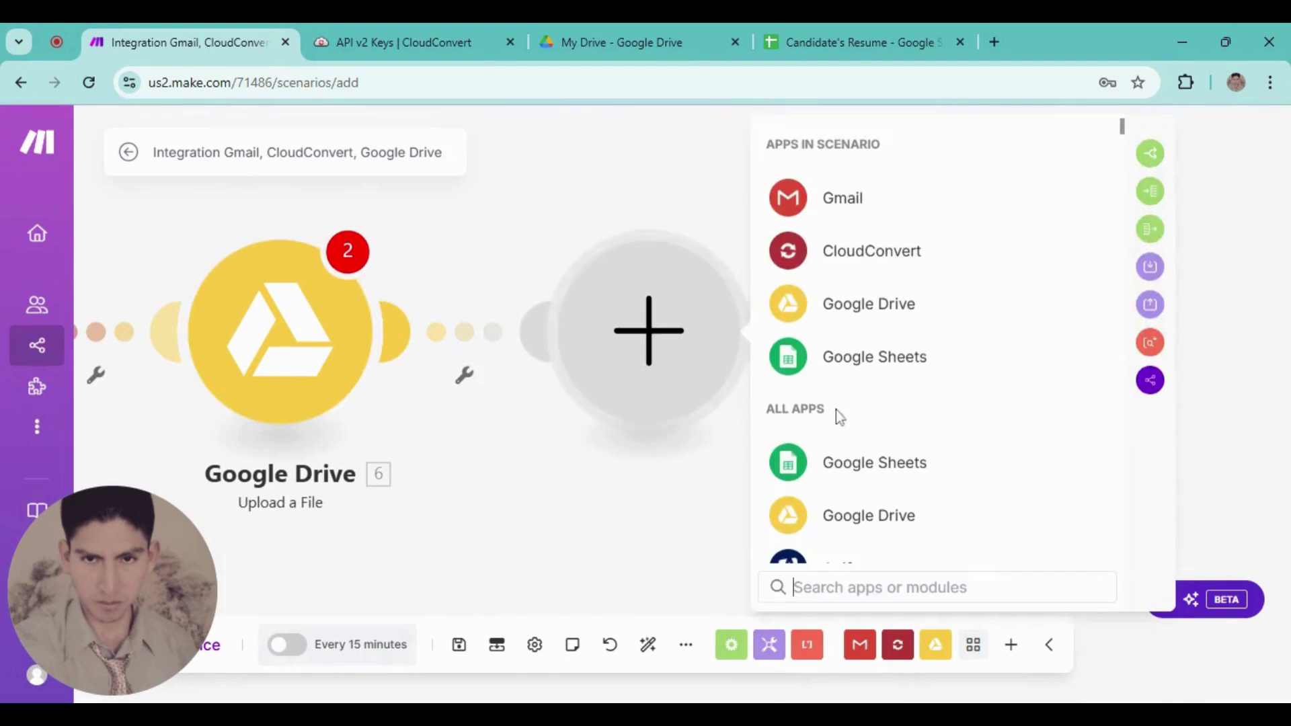
click(848, 369)
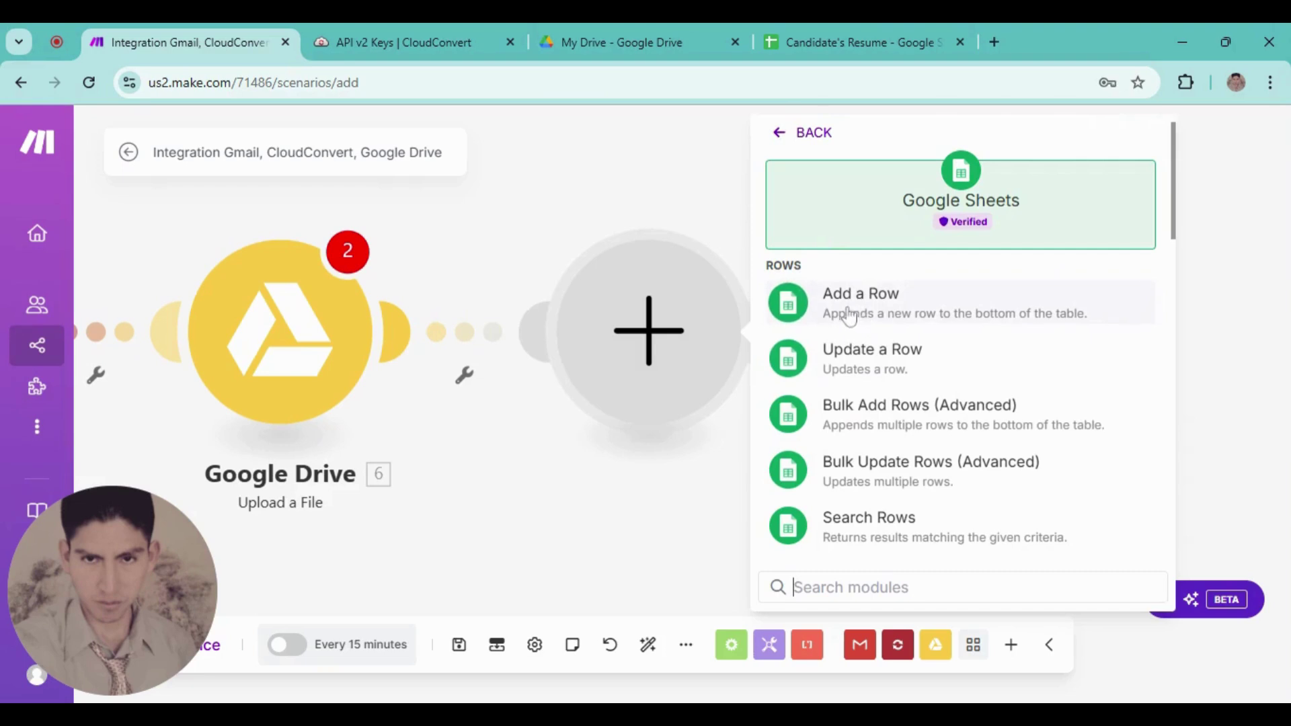
click(849, 310)
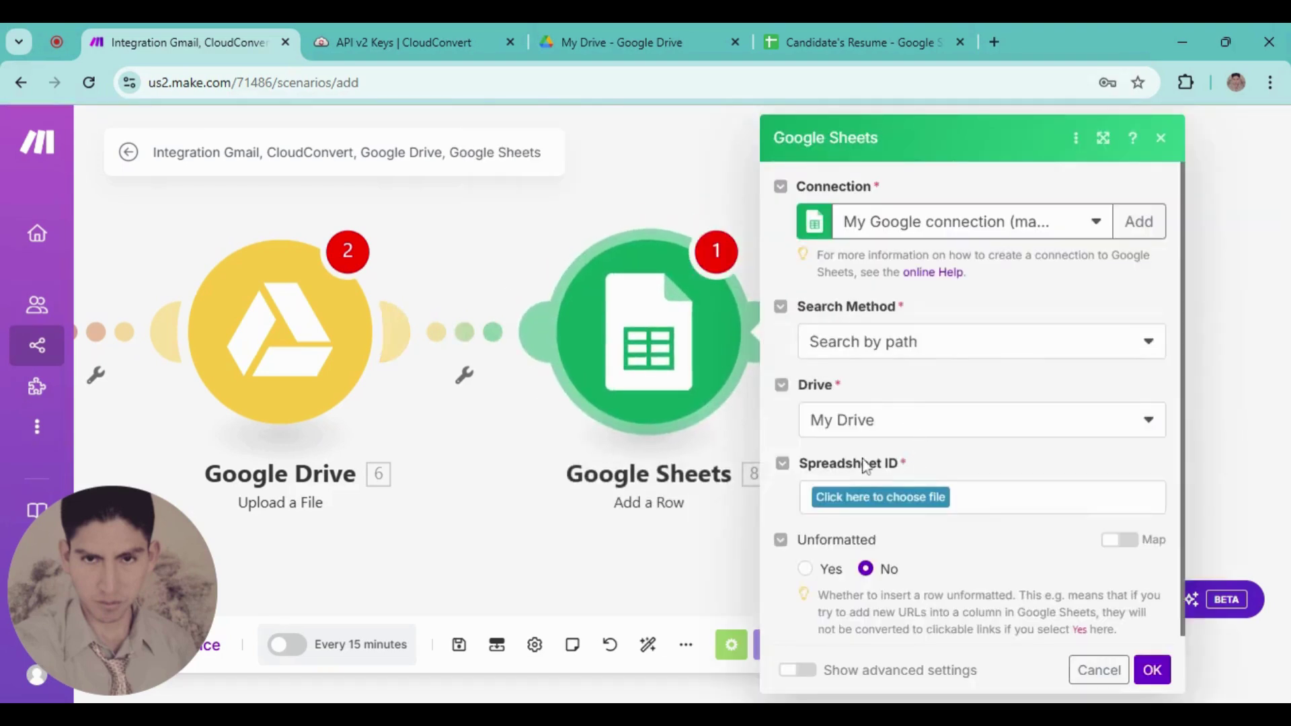
- Choose the Candidate's Resume spreadsheet and its Sheet1 as the destination for the added row
click(863, 498)
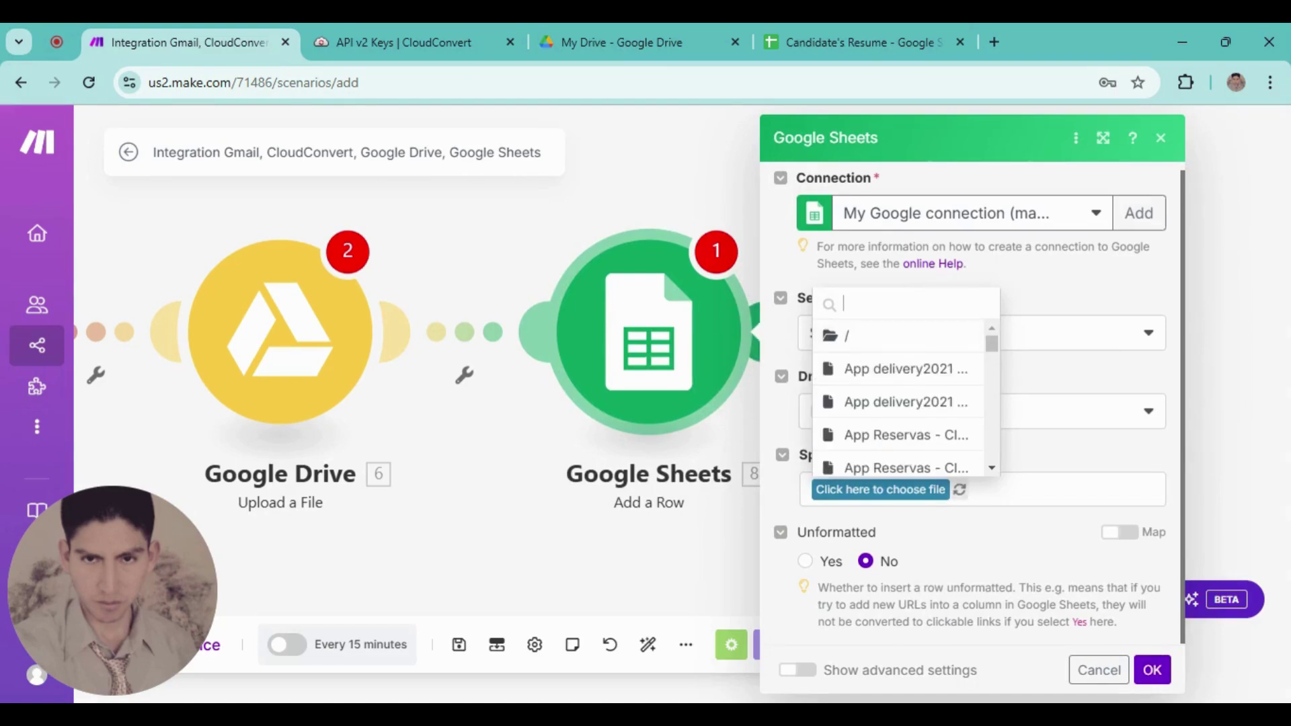
text(Candi)
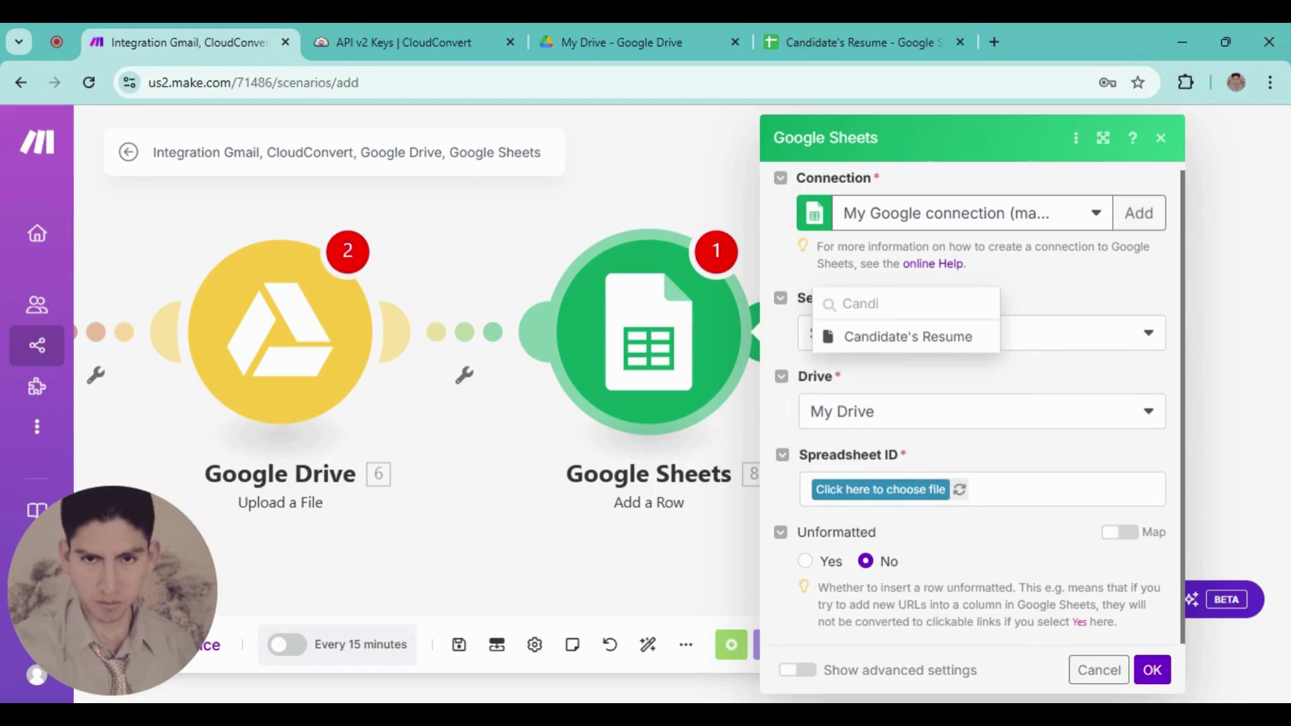
click(898, 342)
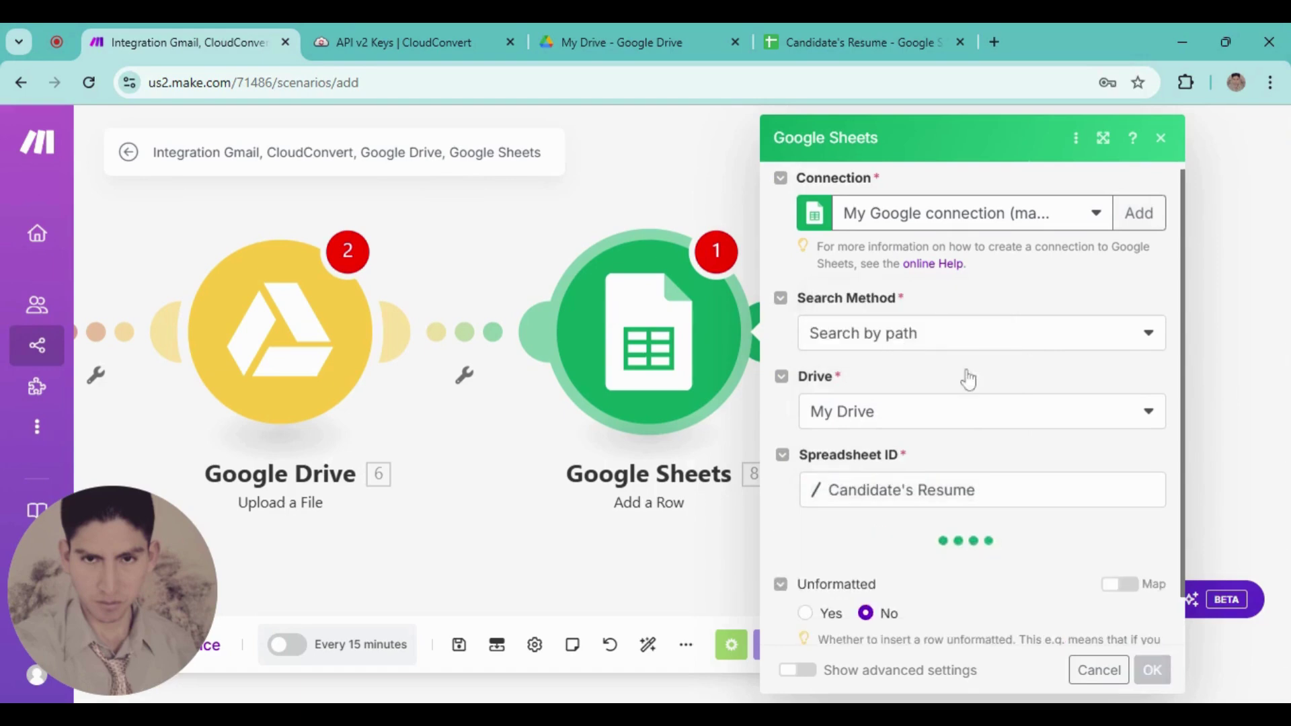
scroll(945, 509, down, 1)
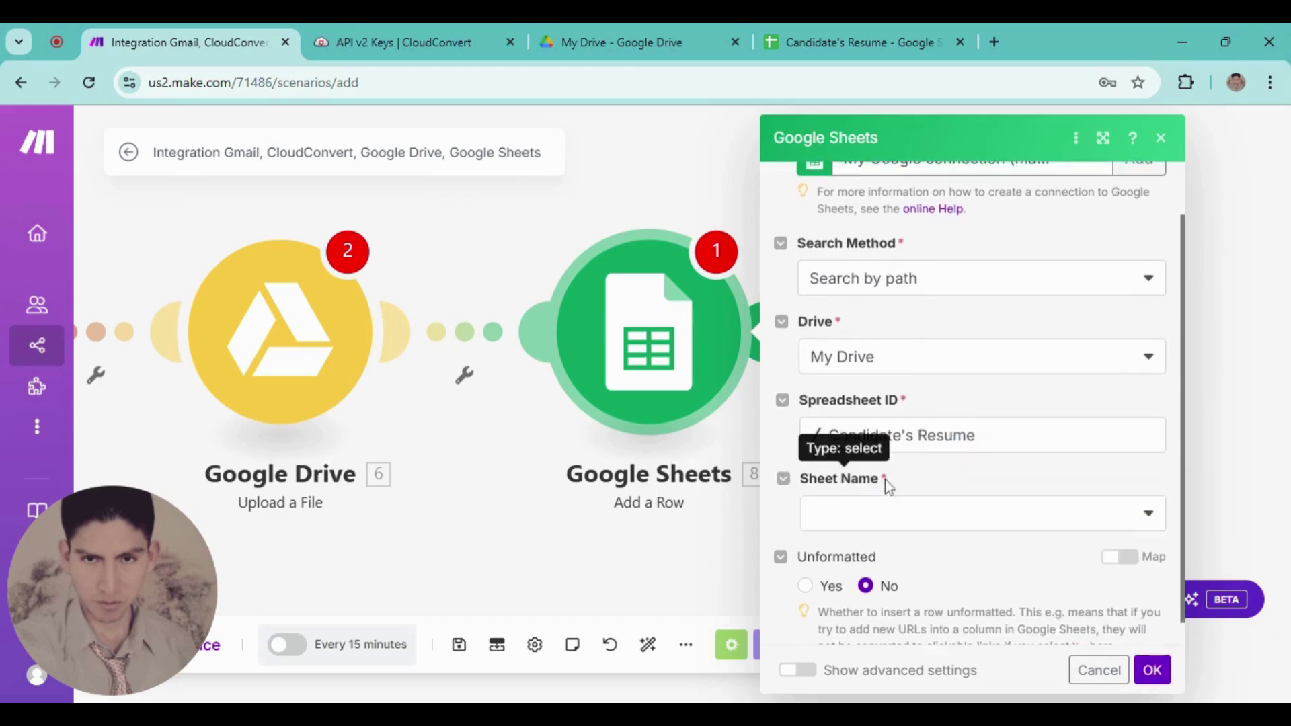
click(862, 486)
click(851, 511)
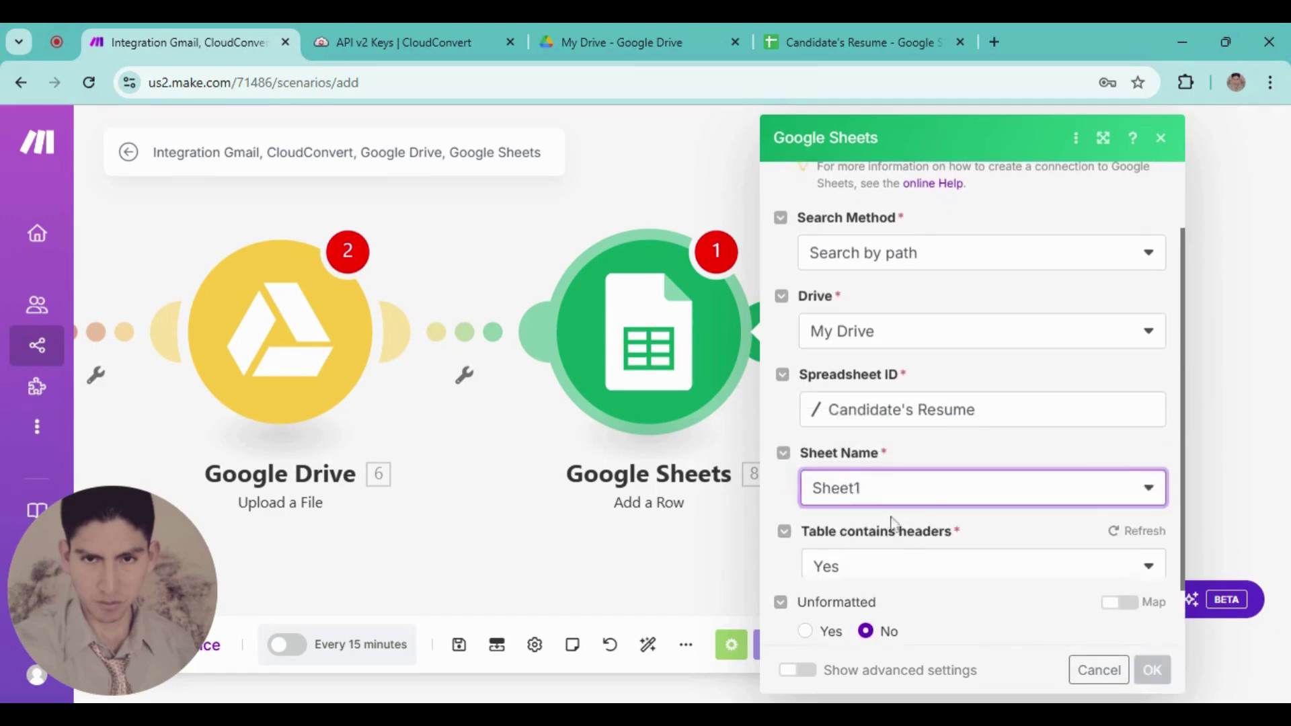
scroll(879, 538, down, 2)
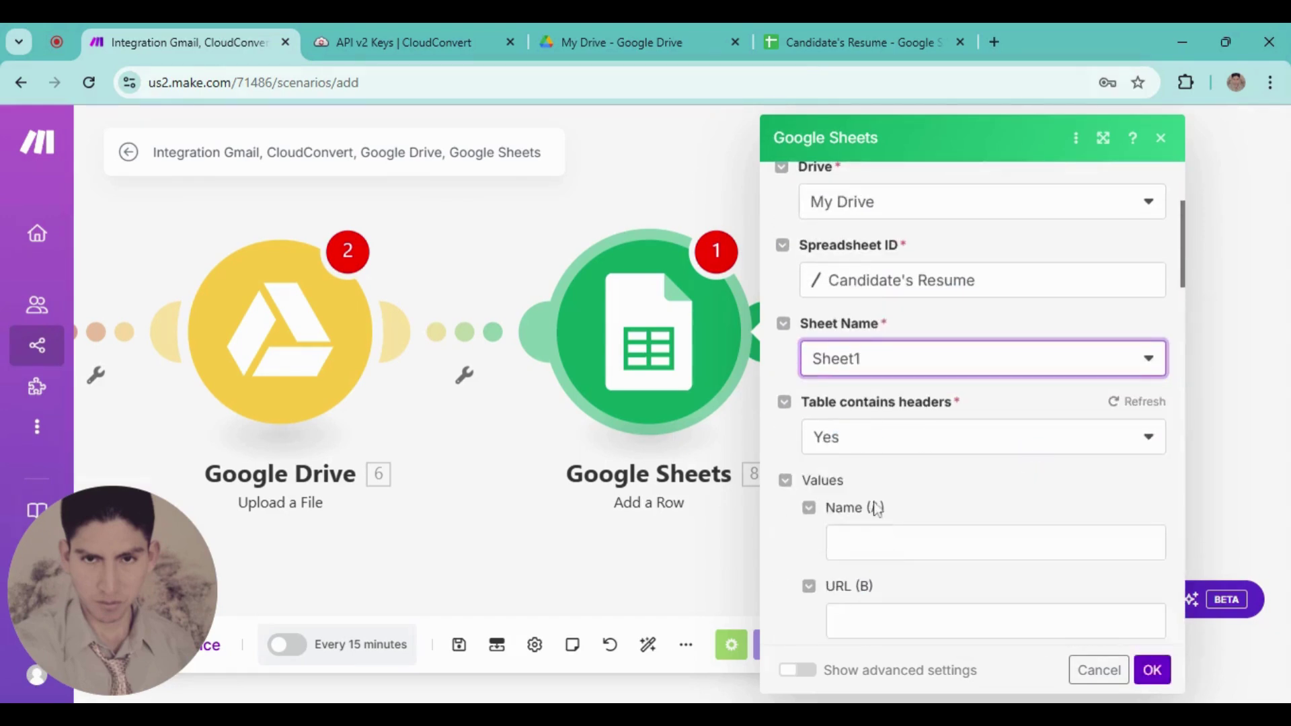
- Map the added row's Name (A) value to the File name of the Gmail module's Attachments[]
scroll(871, 476, down, 2)
scroll(871, 476, down, 1)
click(875, 354)
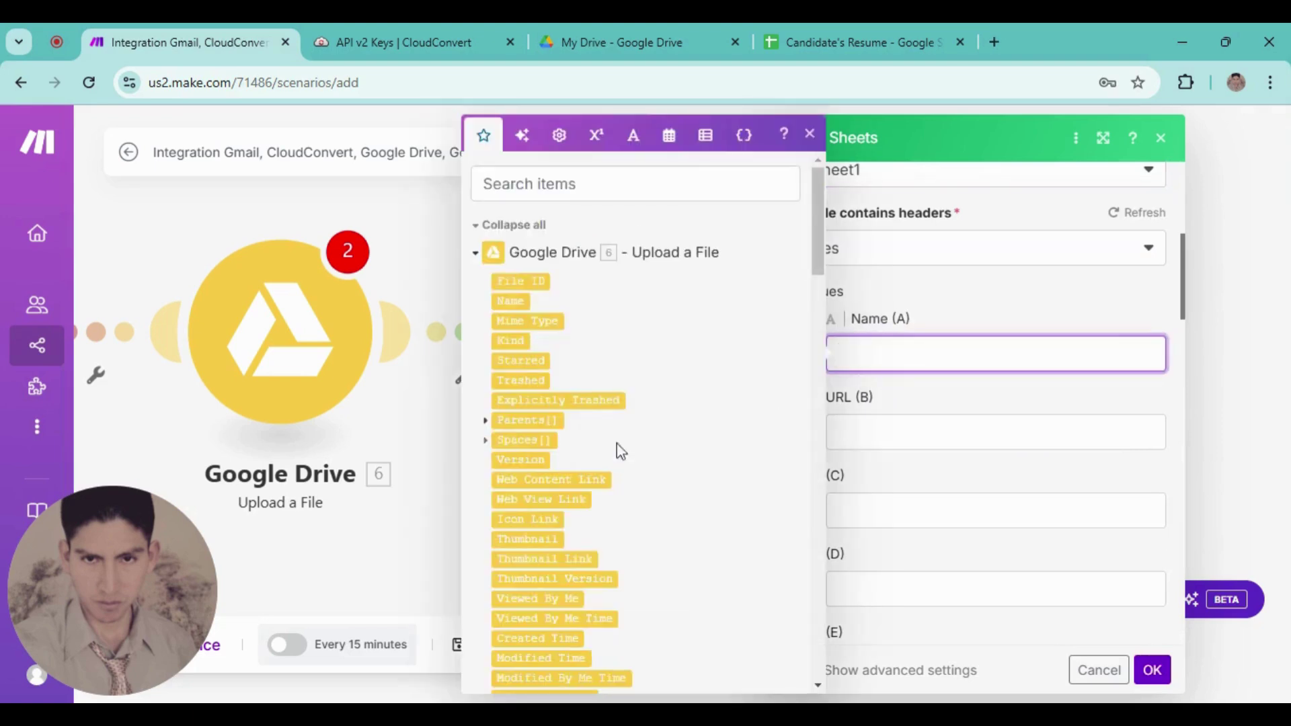
scroll(606, 531, down, 10)
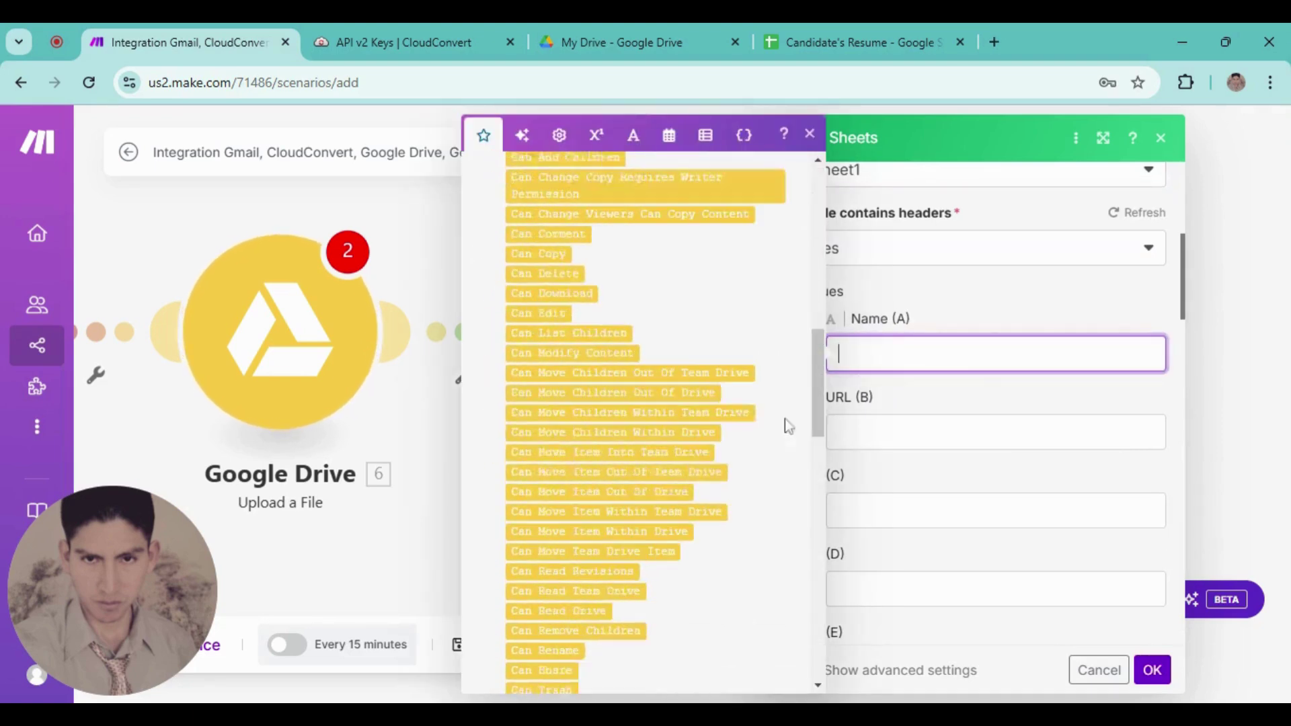
drag(814, 381, 815, 603)
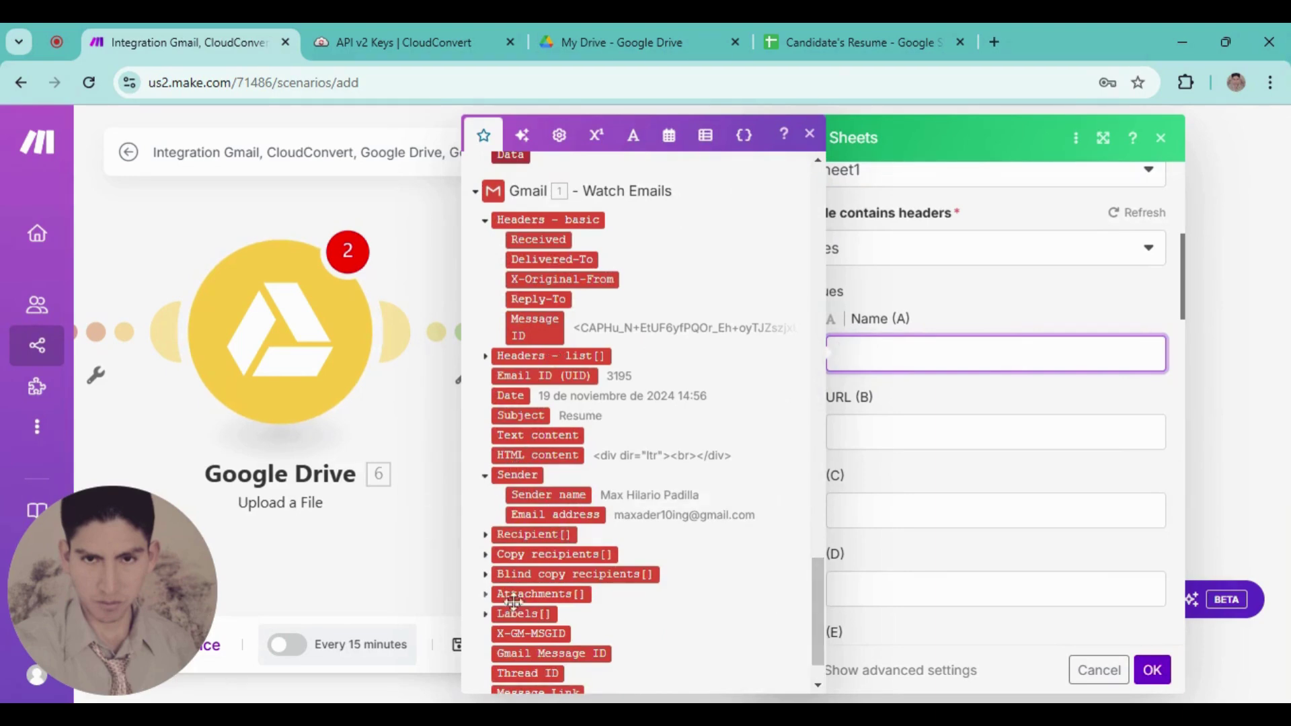
click(486, 595)
scroll(524, 538, down, 3)
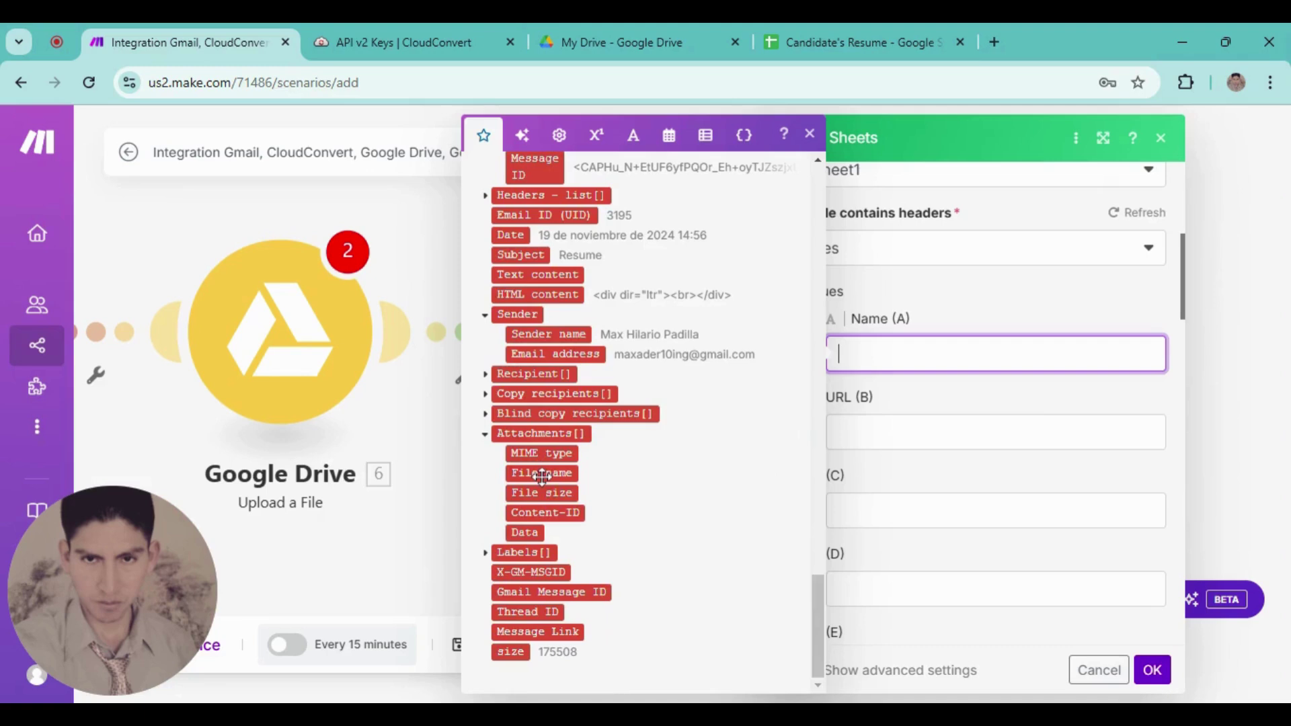
click(542, 478)
- Map the row's URL (B) value to Google Drive's Web Content Link and save the Google Sheets module
click(1052, 424)
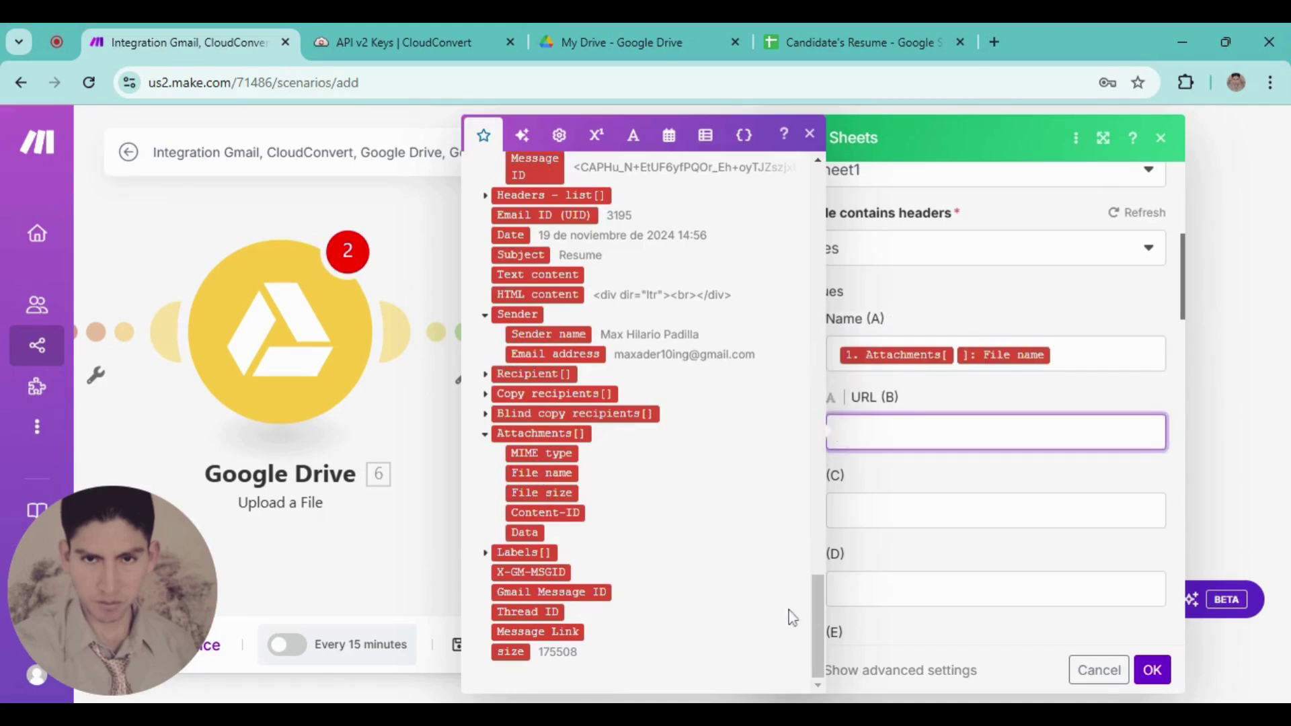
drag(817, 625, 817, 215)
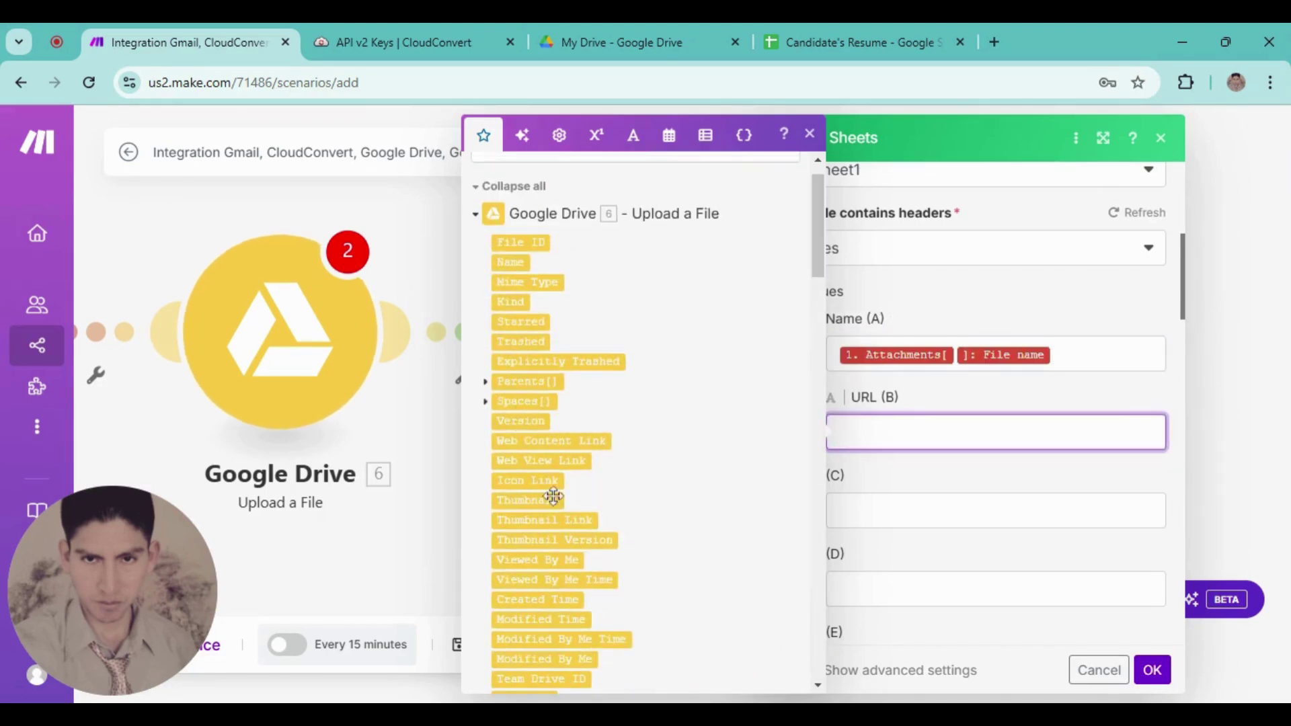
click(513, 440)
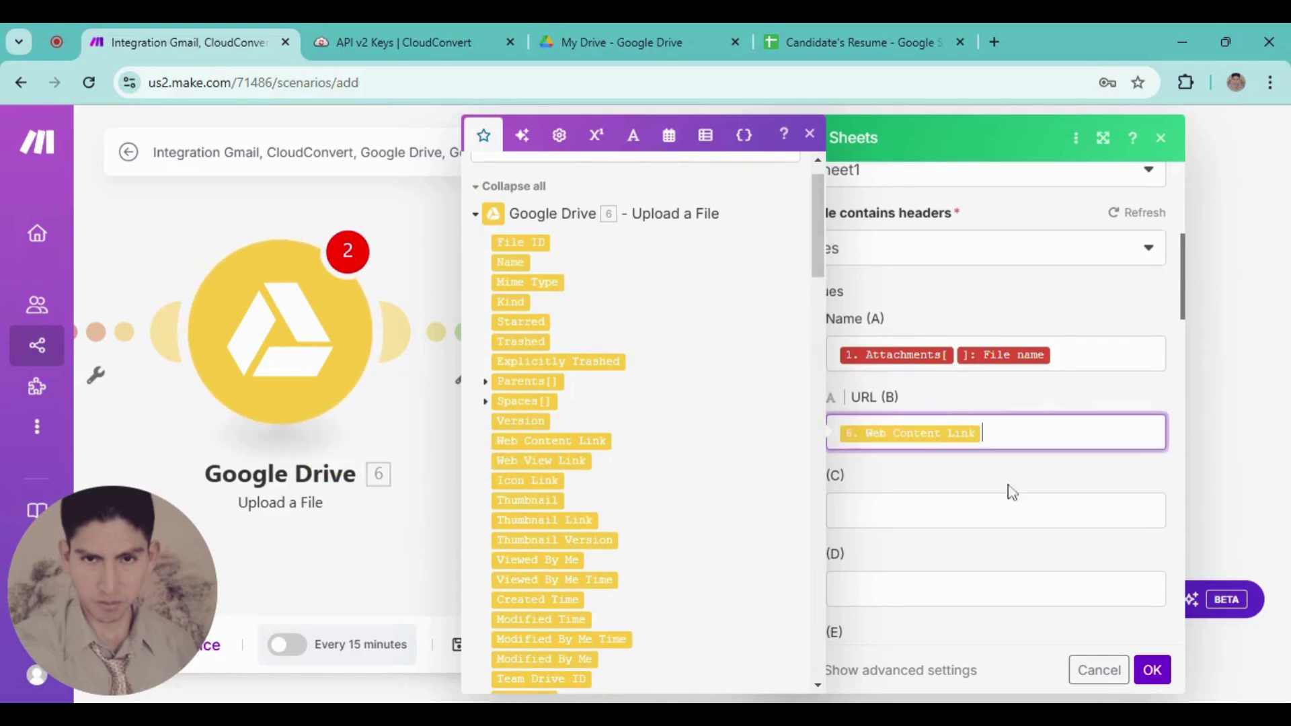
click(991, 681)
scroll(1084, 639, down, 5)
click(1151, 670)
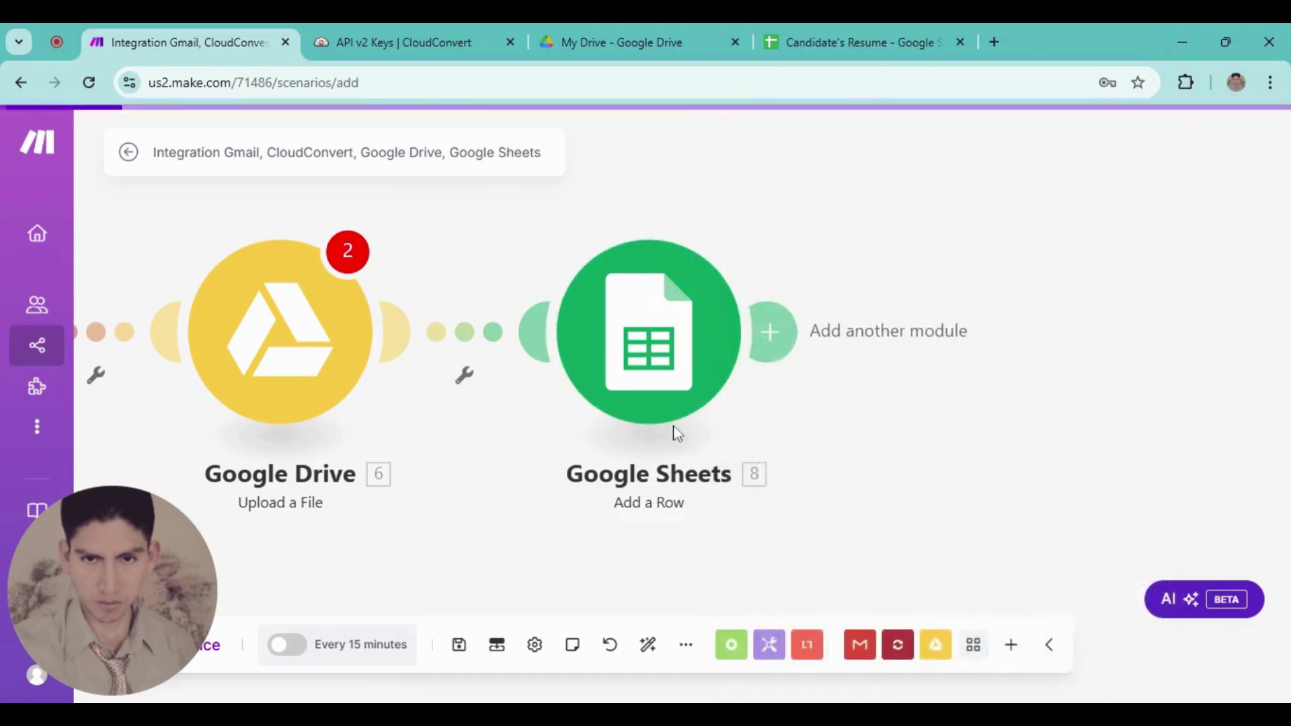
- Reopen the Google Drive Upload a File module, review its folder and file settings, and save it again
scroll(666, 466, down, 2)
scroll(545, 453, down, 1)
drag(545, 453, 908, 434)
click(743, 353)
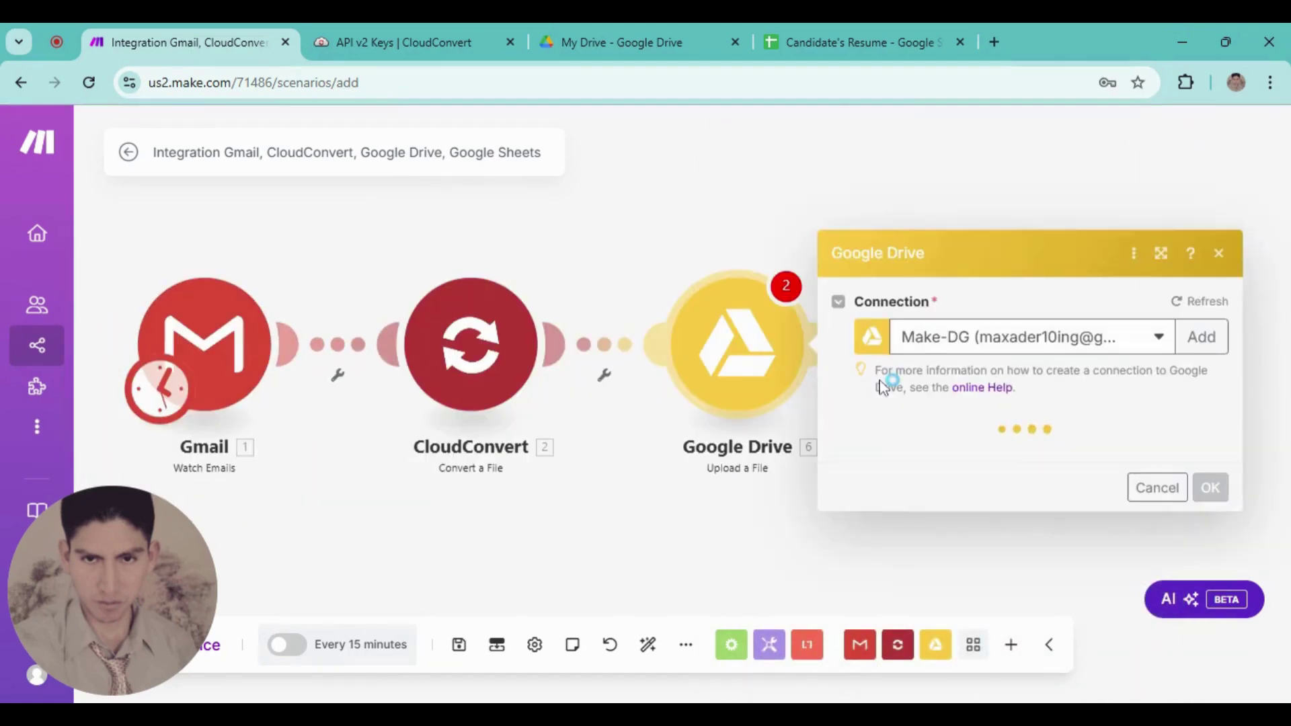
scroll(1143, 628, down, 1)
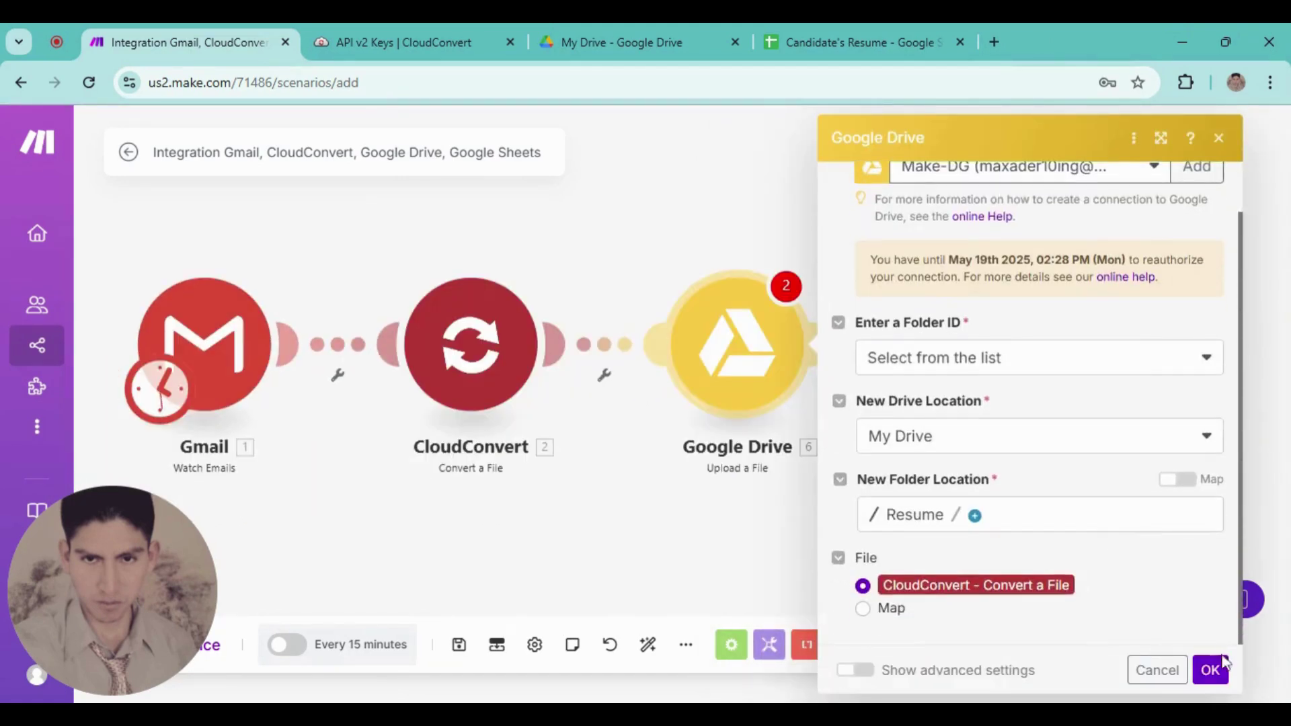
click(1234, 668)
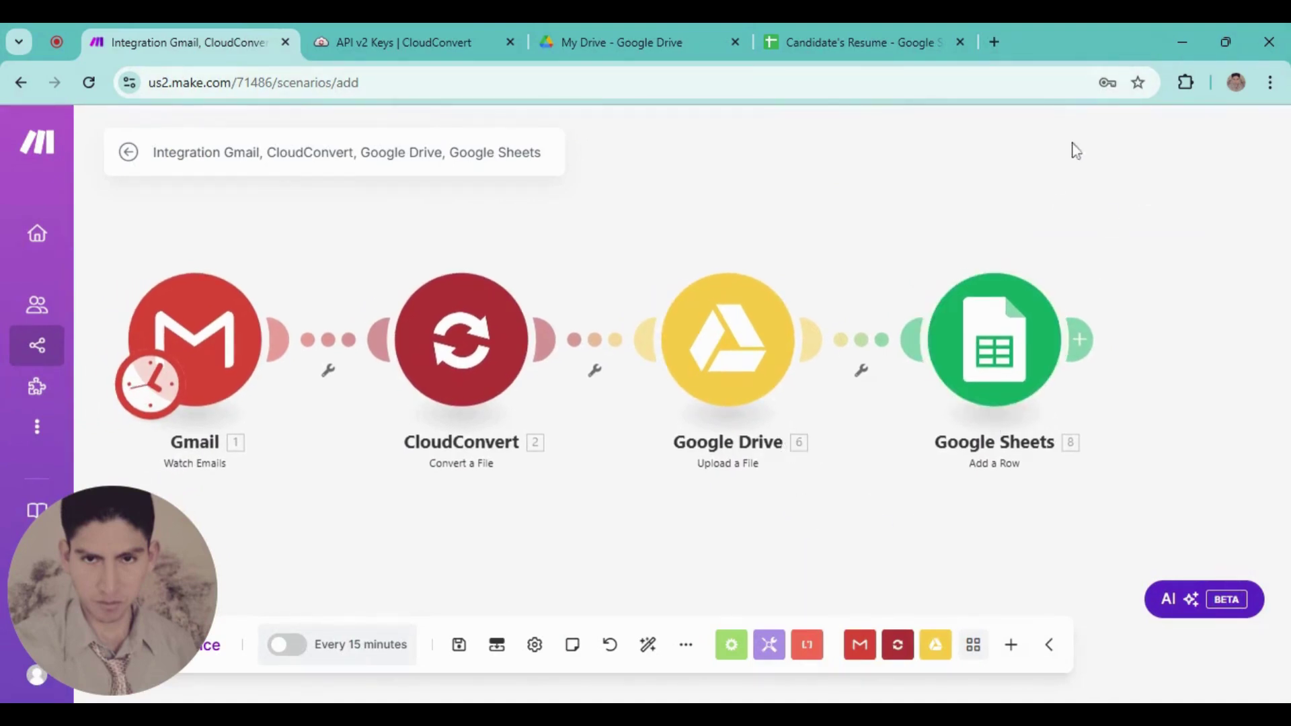
- Open Gmail in a new browser tab and compose a message to the account's own address with the subject Resume
click(1000, 41)
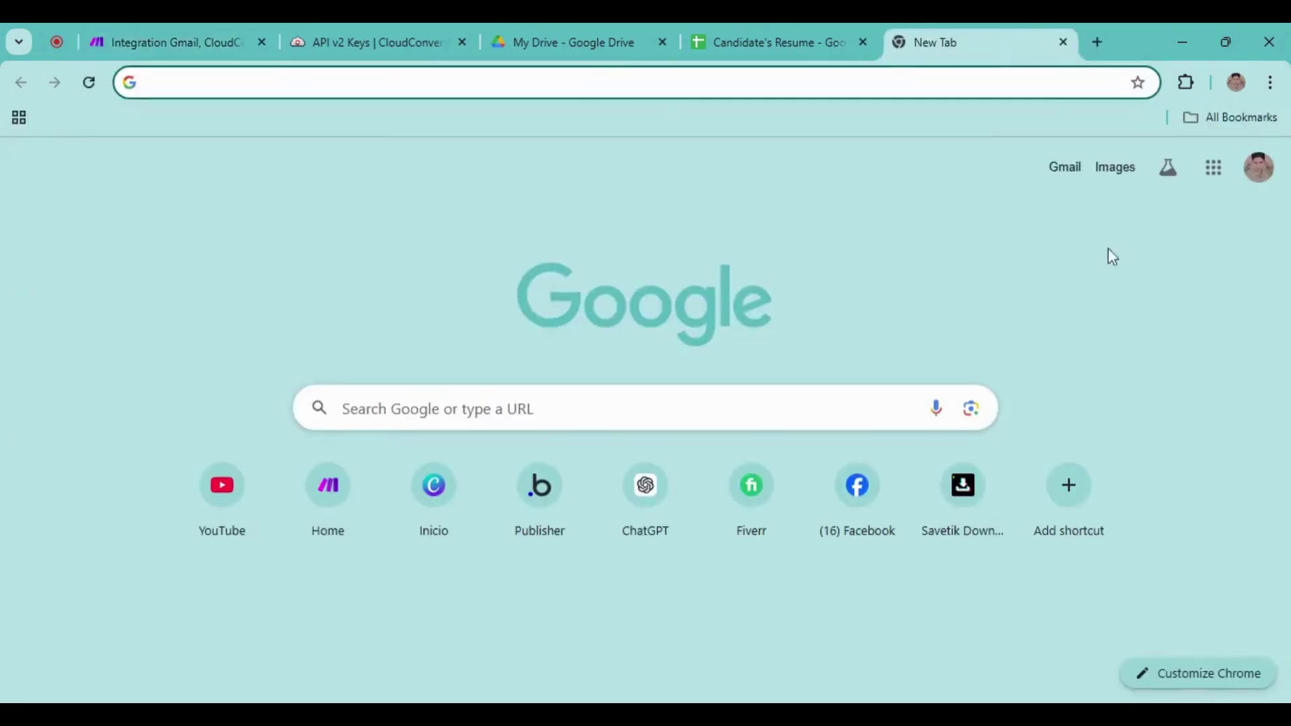
click(1060, 170)
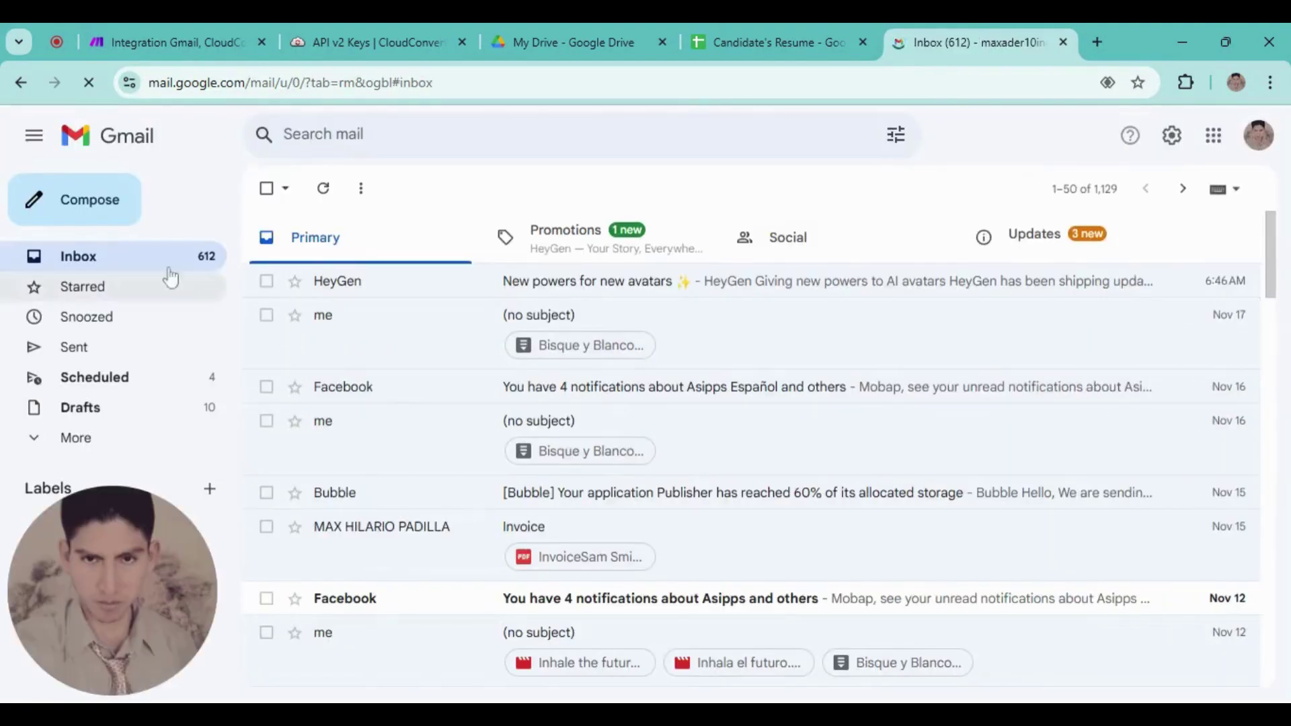
click(86, 197)
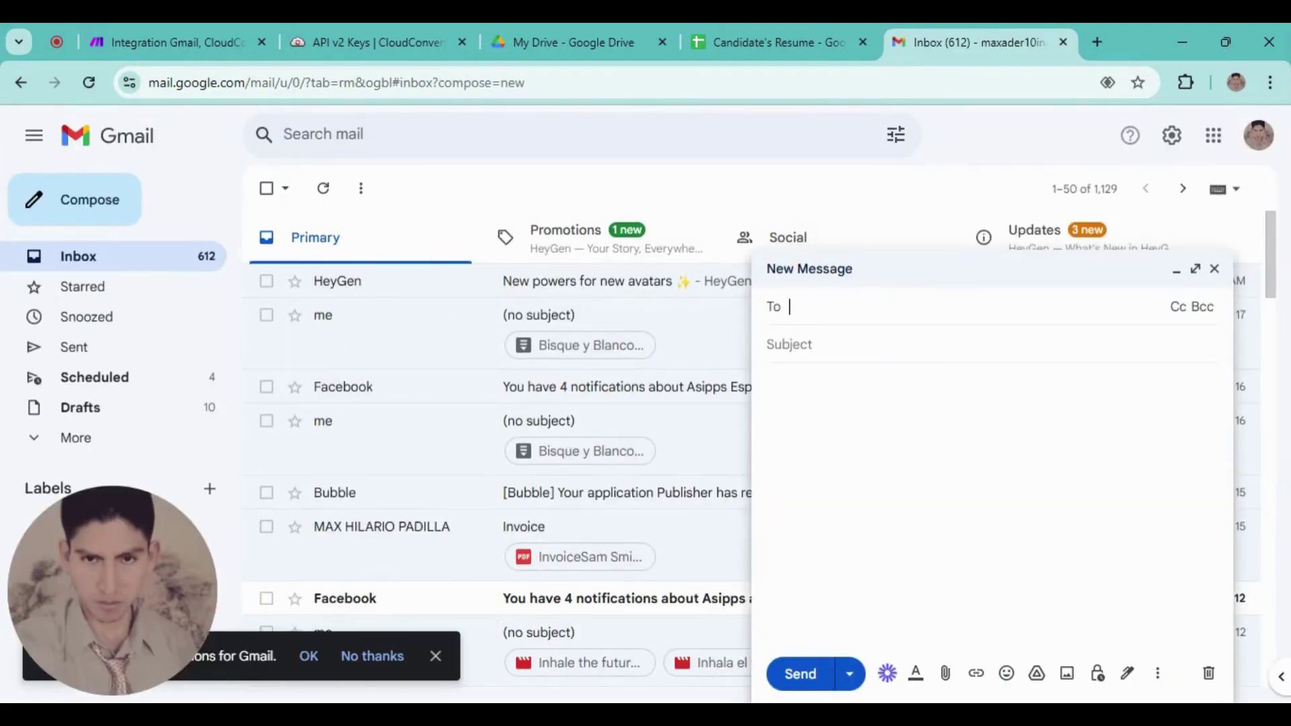
text(max)
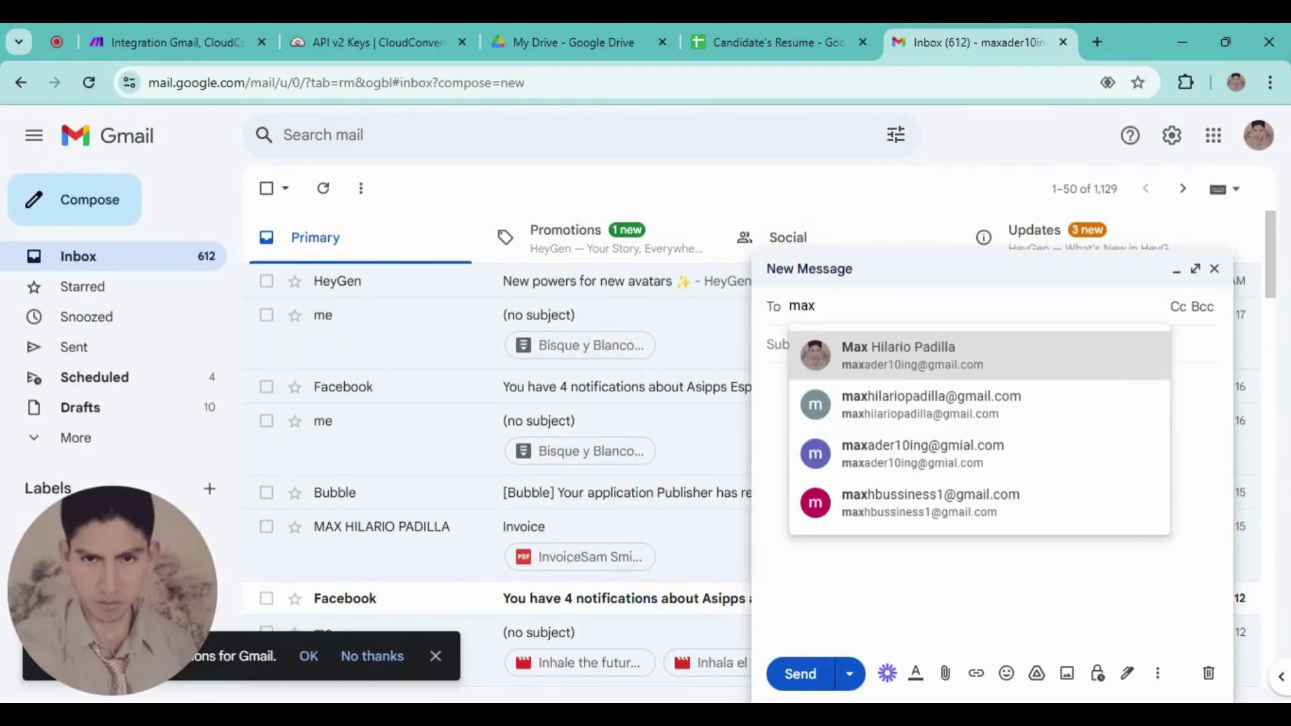
click(910, 362)
click(874, 365)
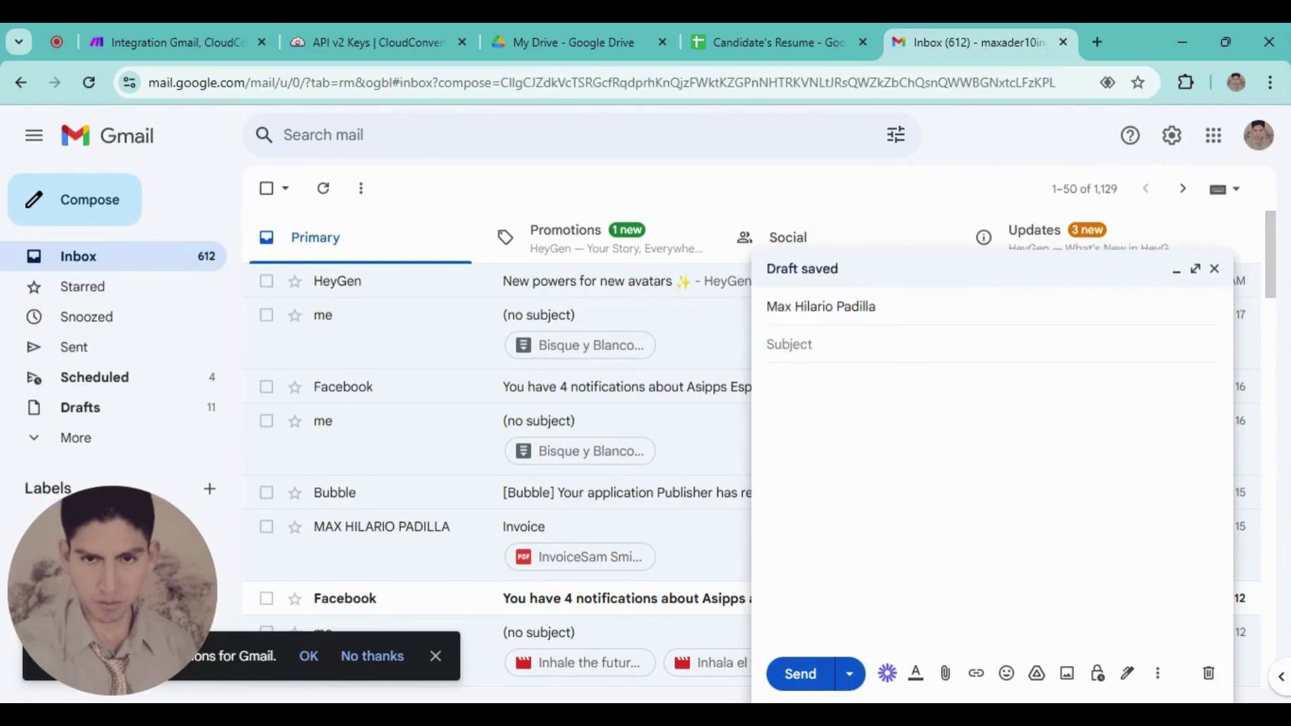
text(Resume)
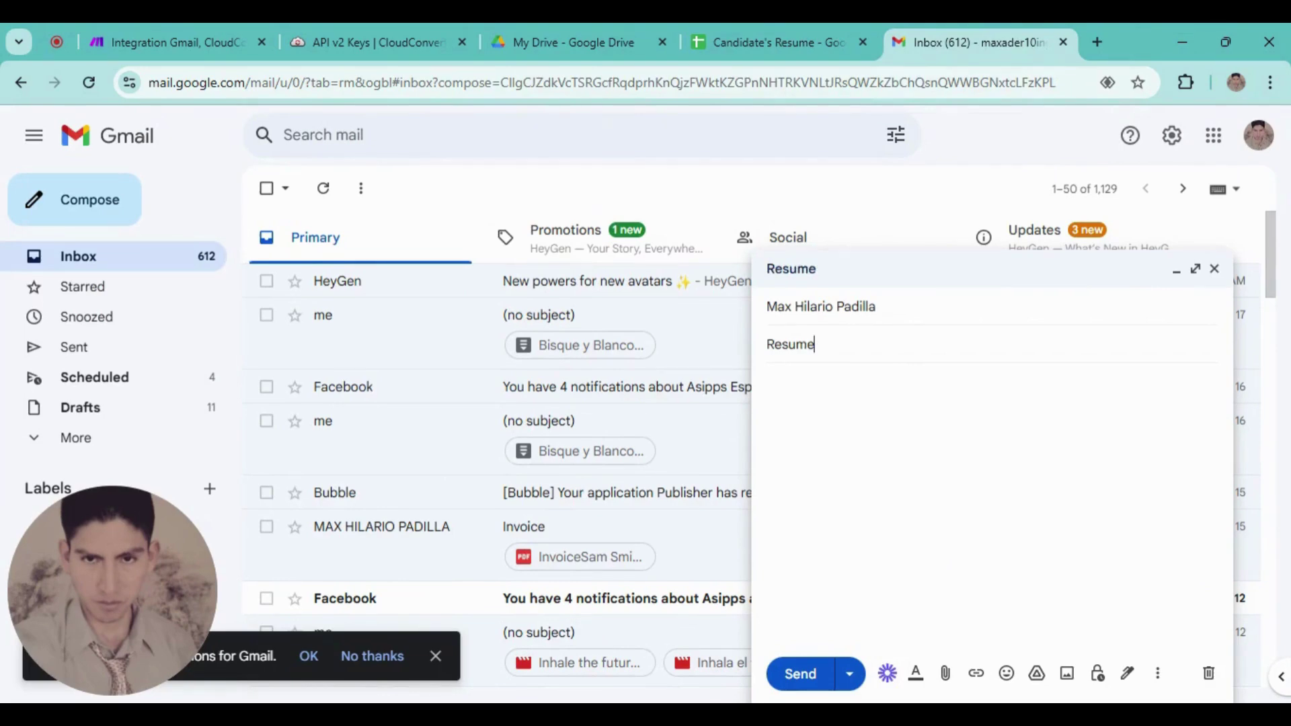
- Attach the candidate's .webp resume image to the Resume message and send it
click(767, 381)
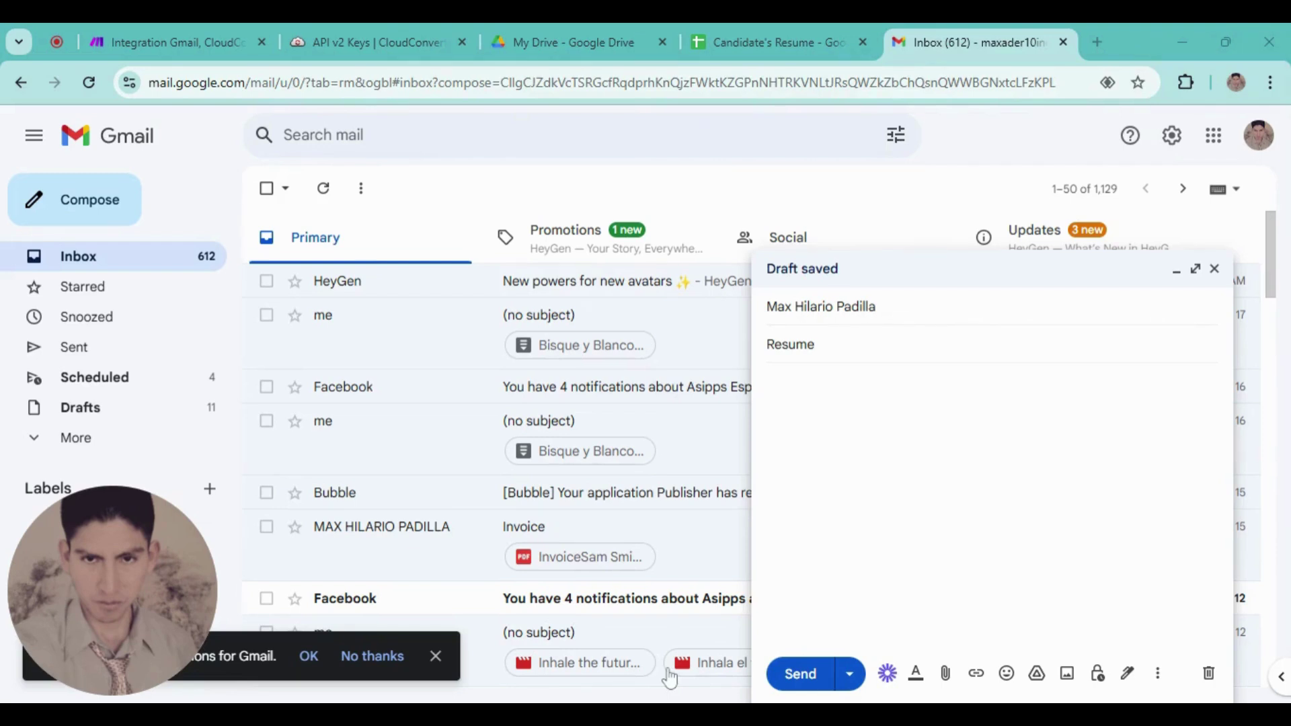
drag(669, 678, 942, 504)
drag(930, 564, 930, 565)
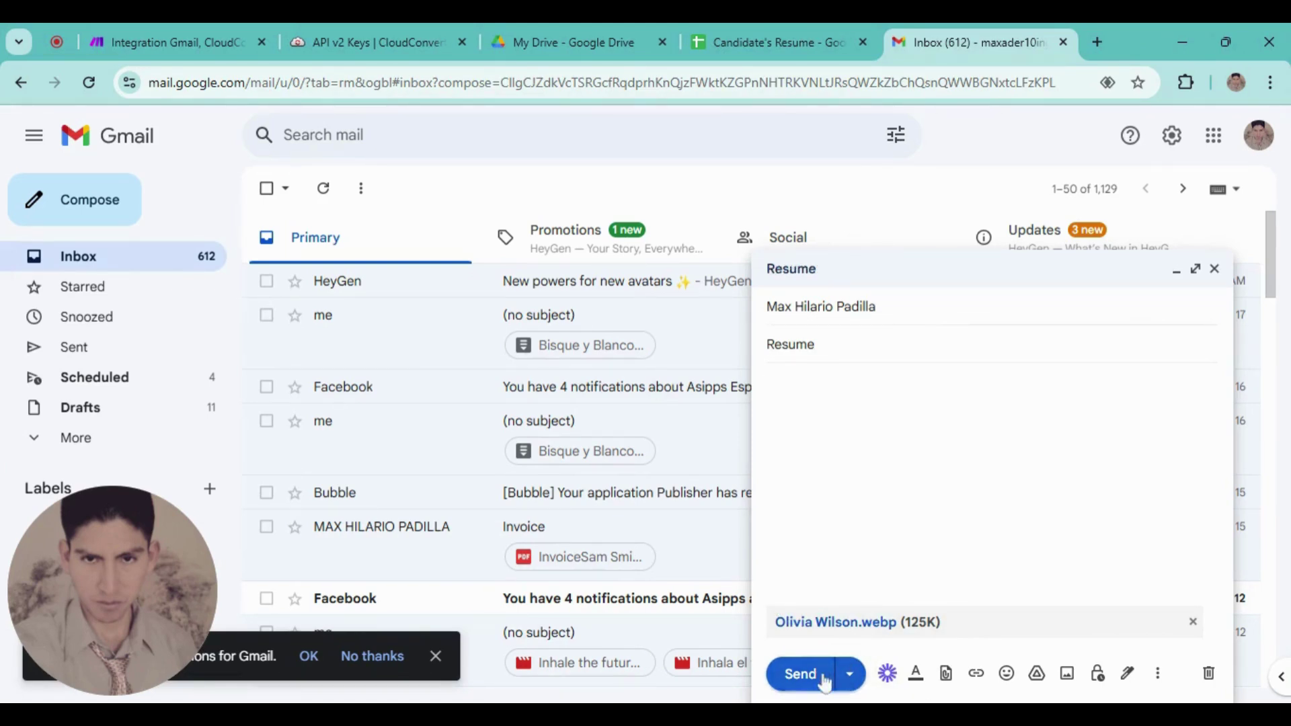
click(800, 674)
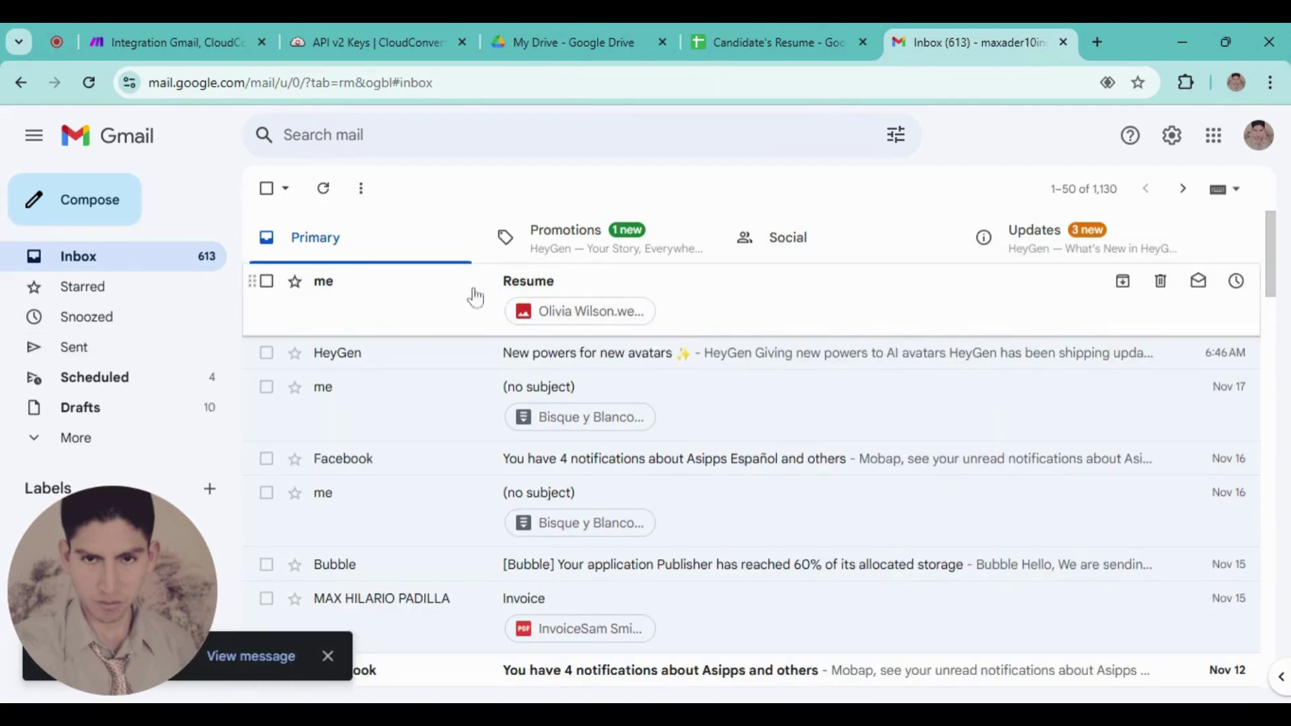
- Switch back to the Make scenario and run it once to process the emailed resume
click(160, 31)
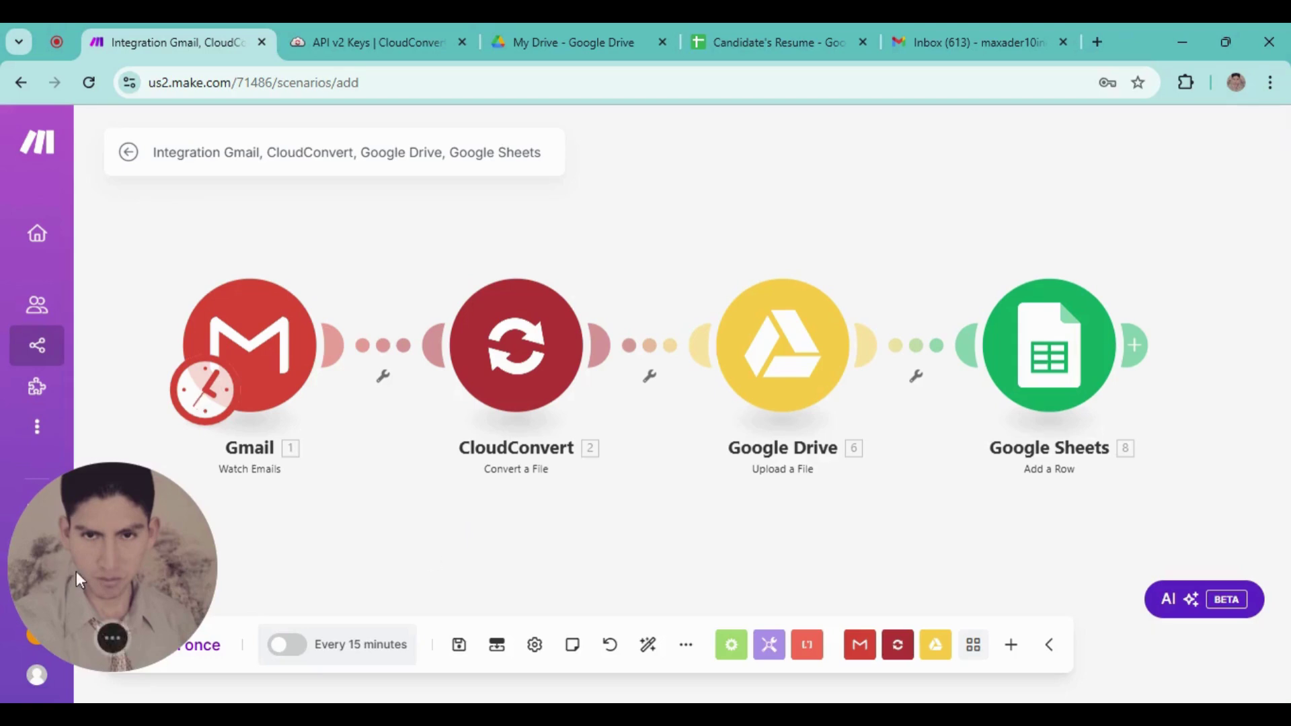
drag(75, 570, 55, 499)
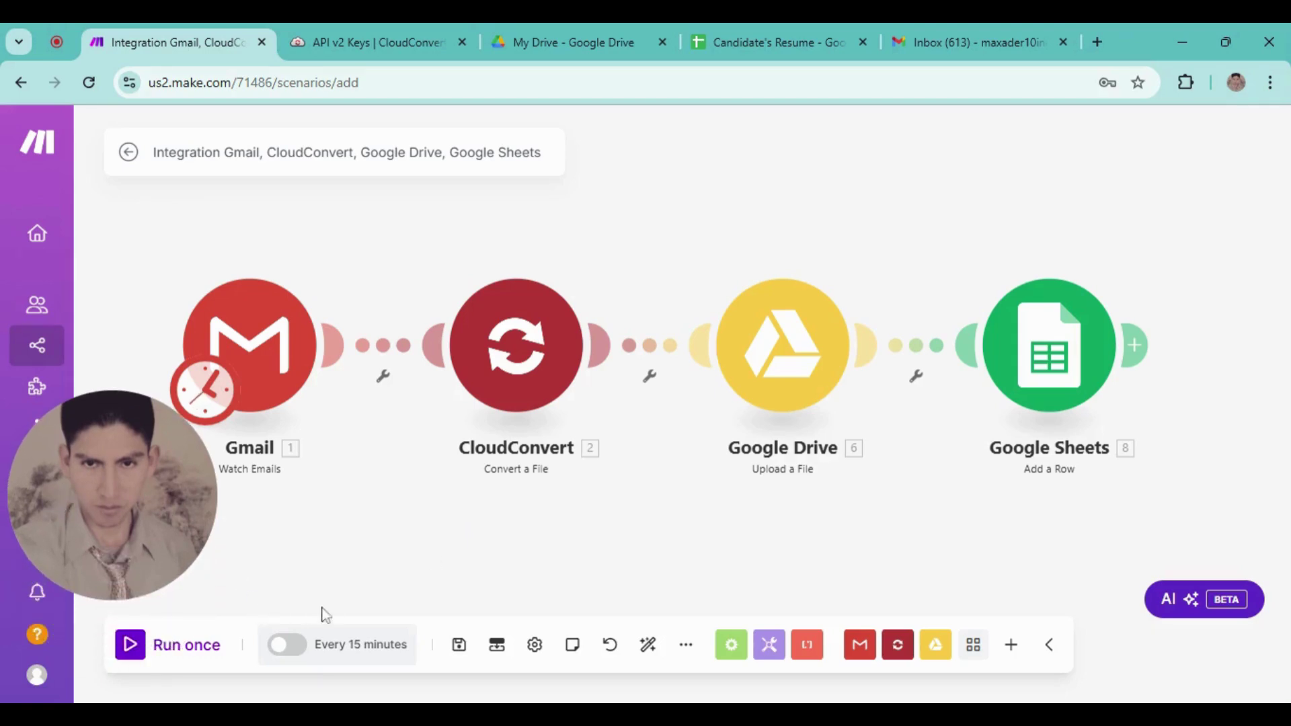
click(132, 649)
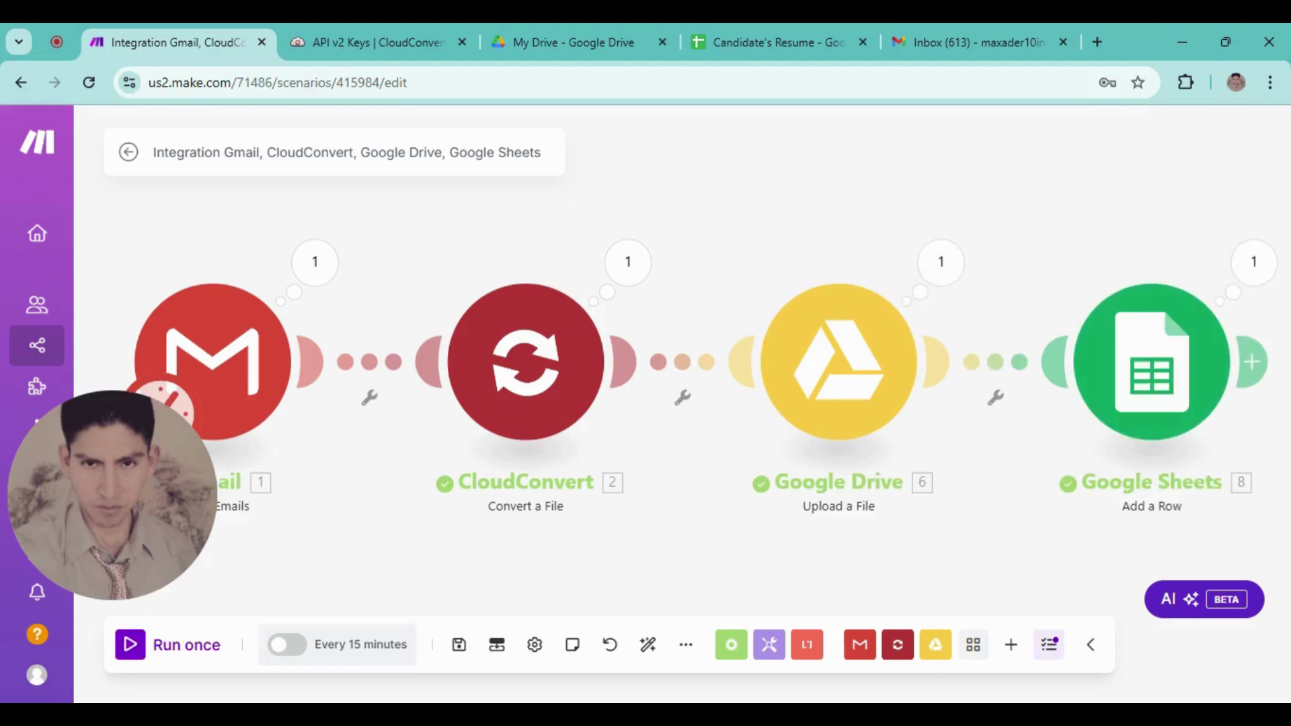
drag(1008, 463, 778, 446)
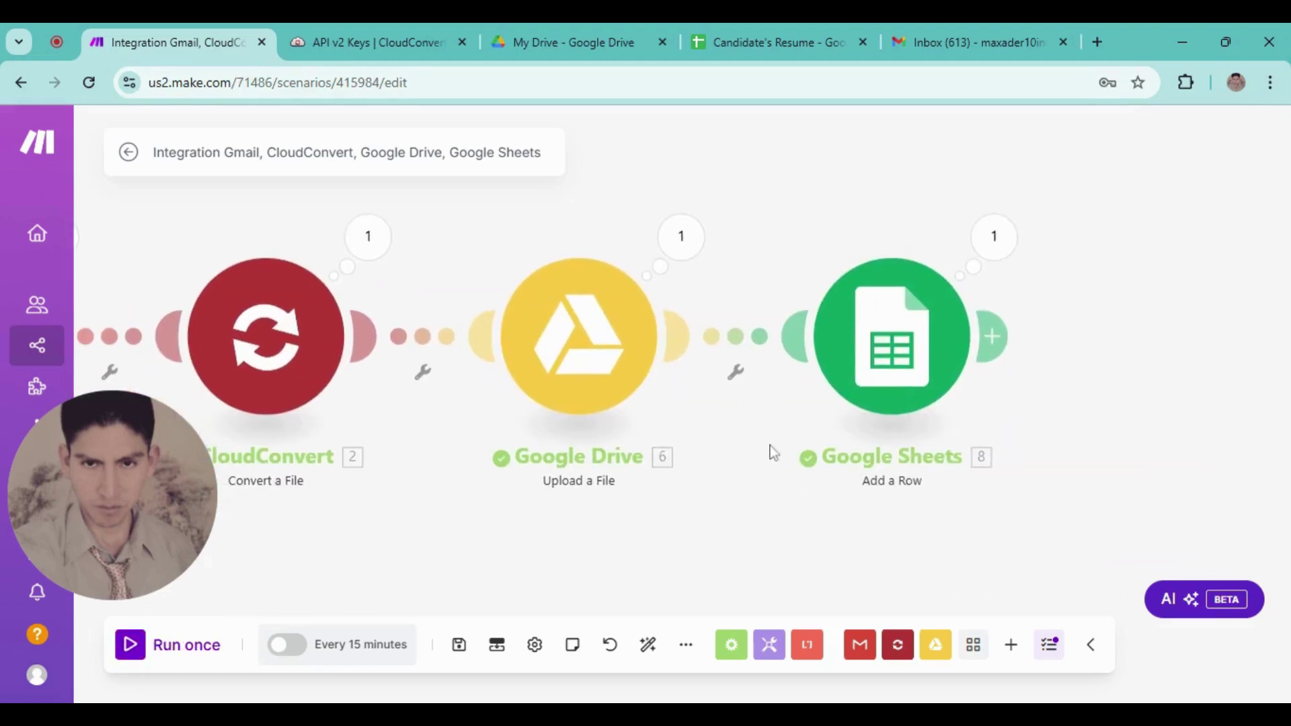
scroll(859, 426, down, 3)
scroll(864, 395, up, 3)
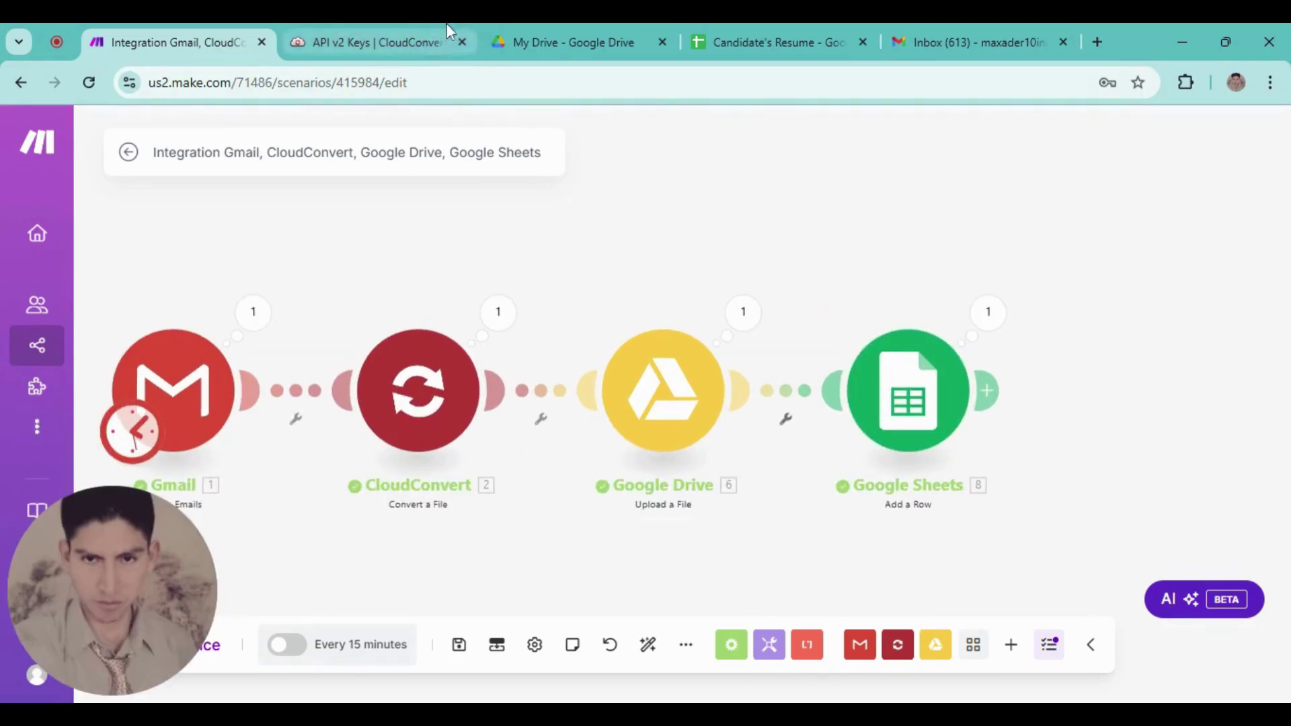
- Switch to the Candidate's Resume spreadsheet, check the added row and open the file behind its URL
click(768, 42)
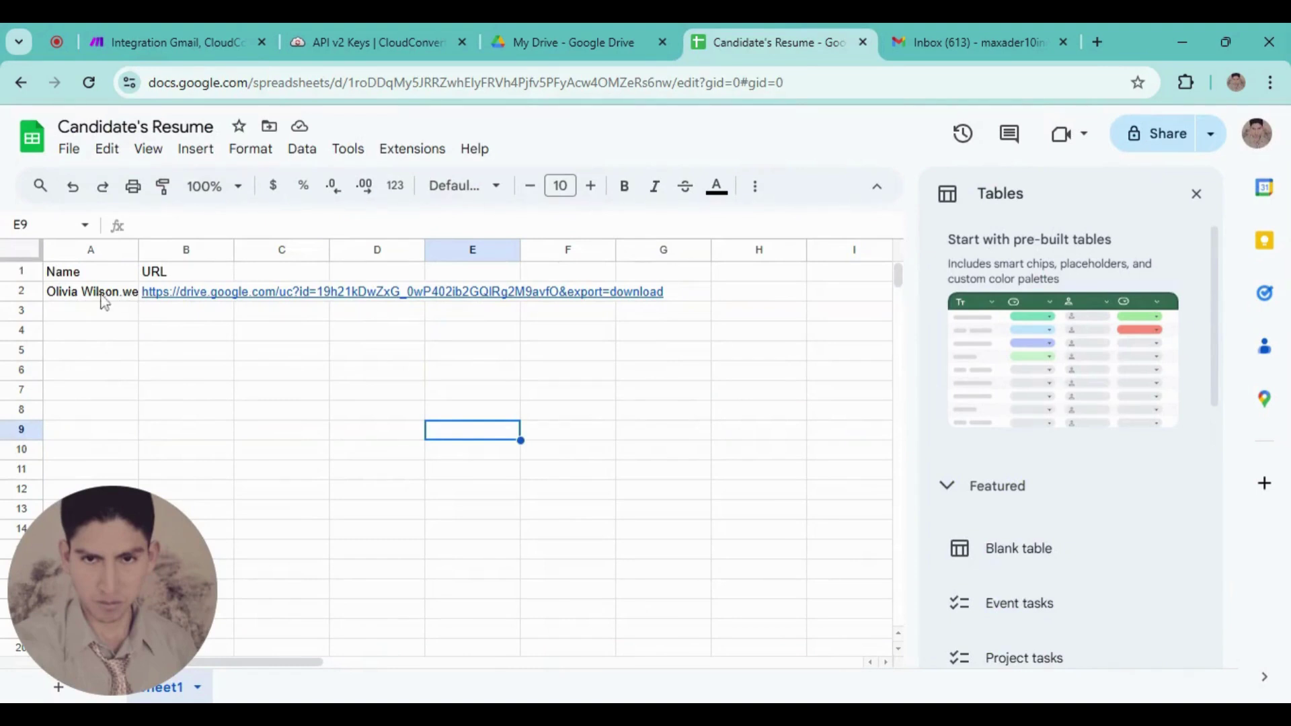
mouse_move(156, 295)
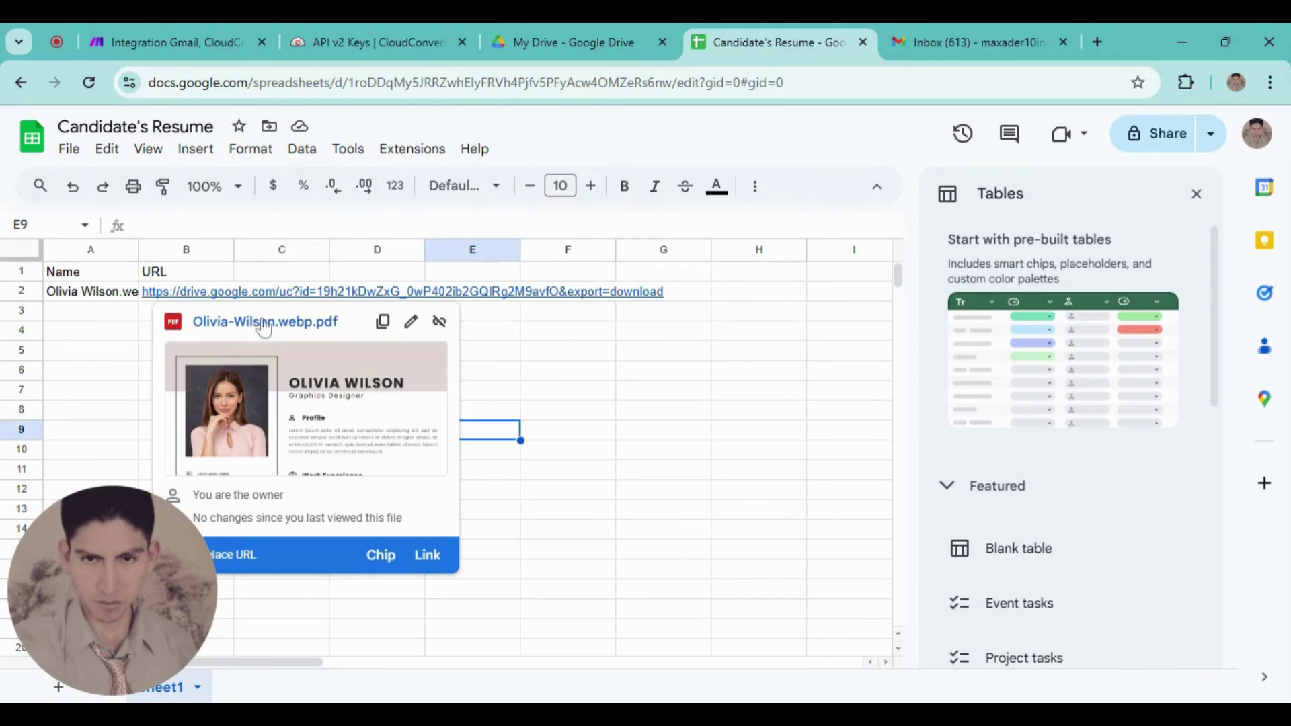
click(347, 401)
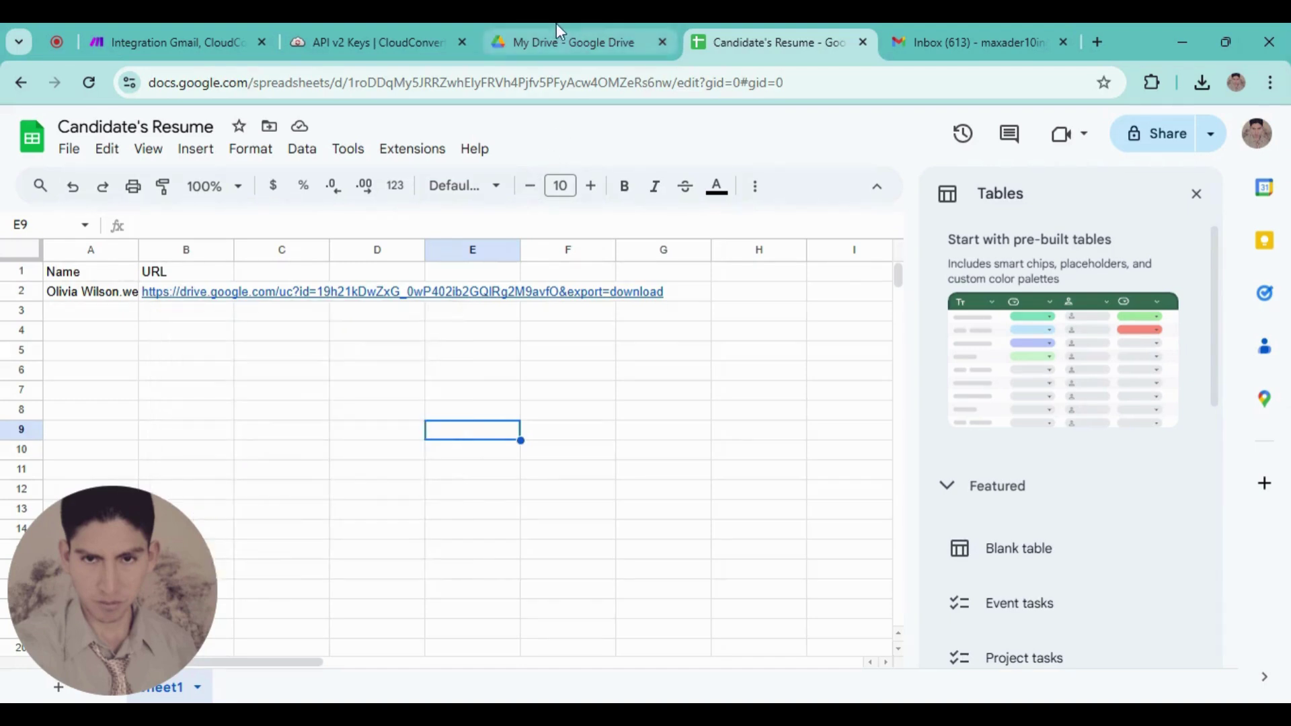
- Switch to Google Drive, open the Resume folder and open the uploaded PDF resume
click(572, 42)
scroll(777, 343, down, 1)
scroll(751, 459, up, 1)
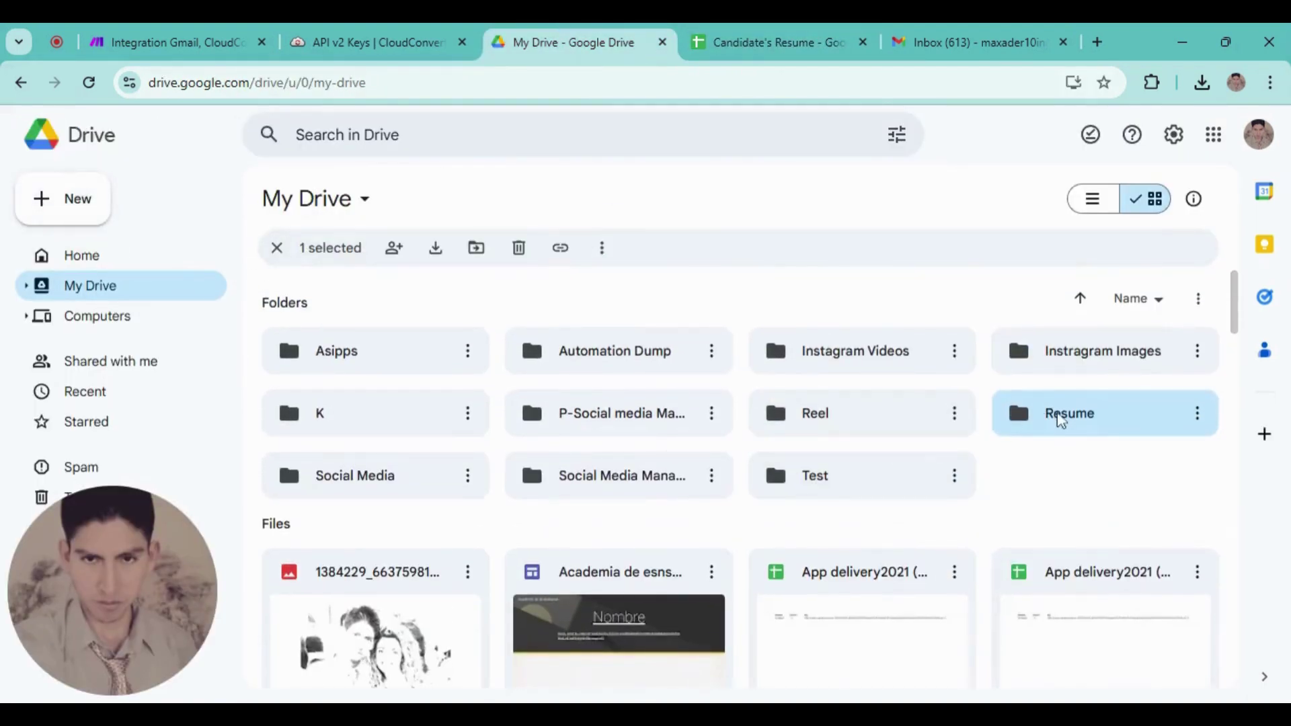
double_click(1058, 415)
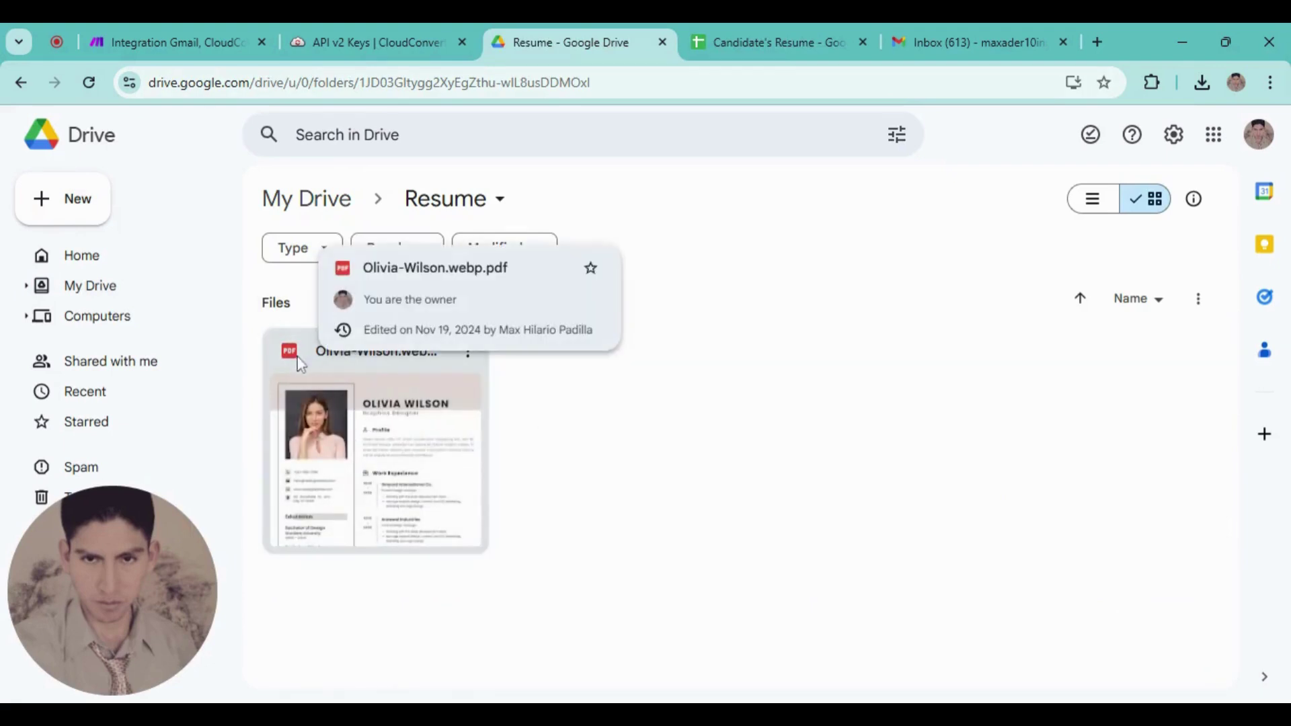
click(363, 435)
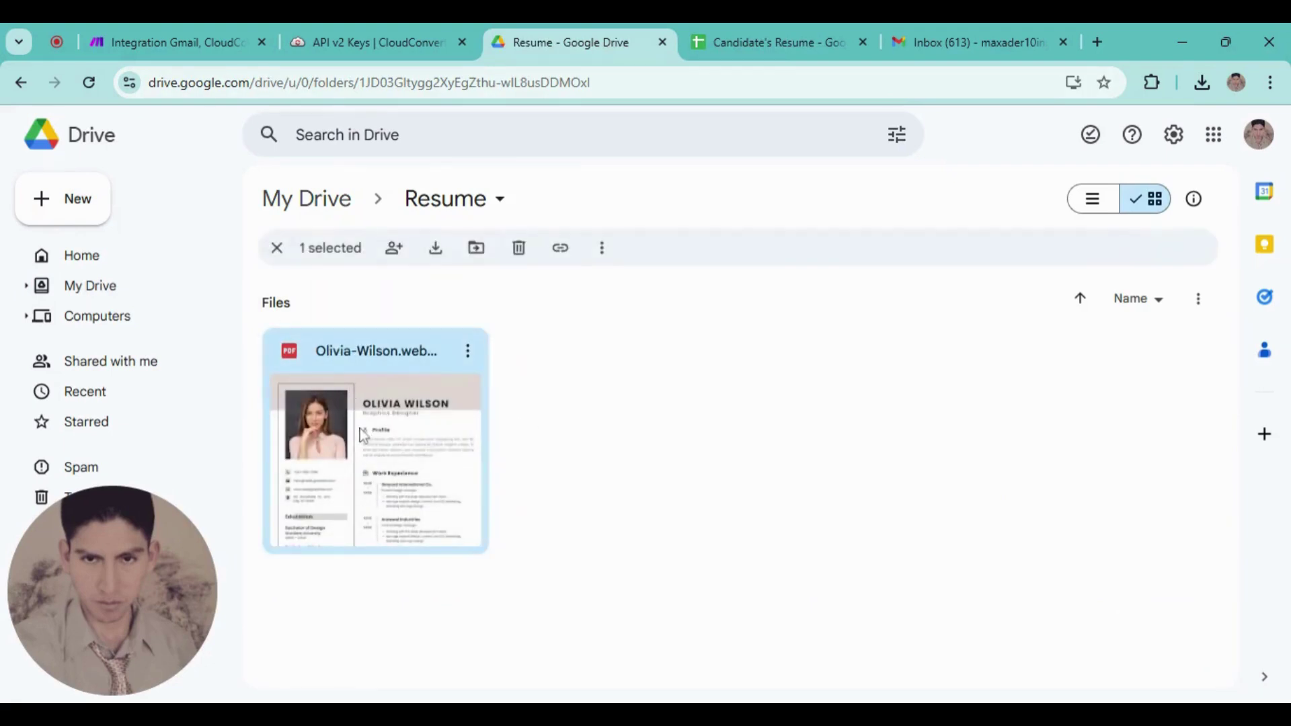
double_click(324, 396)
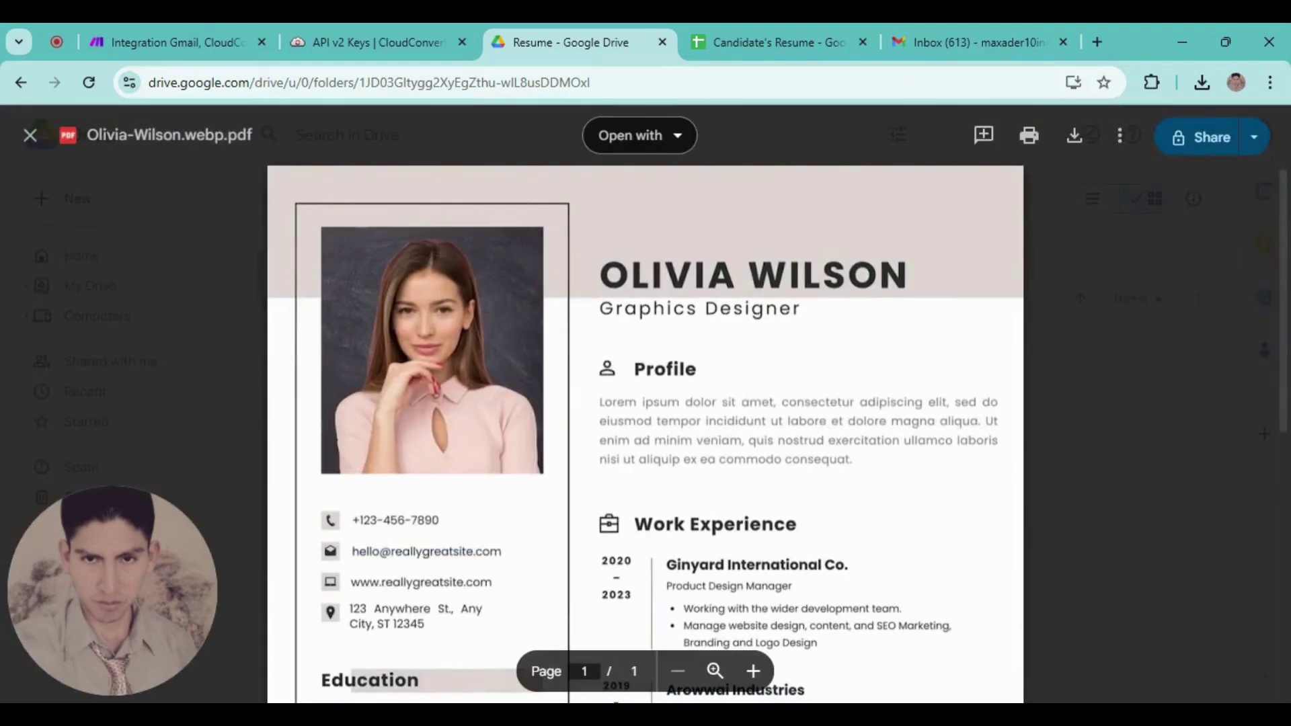
- Examine the converted PDF resume's full page and glance back at the Make scenario's completed run
scroll(93, 157, down, 4)
scroll(116, 165, up, 4)
scroll(646, 430, down, 7)
scroll(646, 431, up, 6)
scroll(1084, 363, up, 1)
scroll(1092, 343, down, 1)
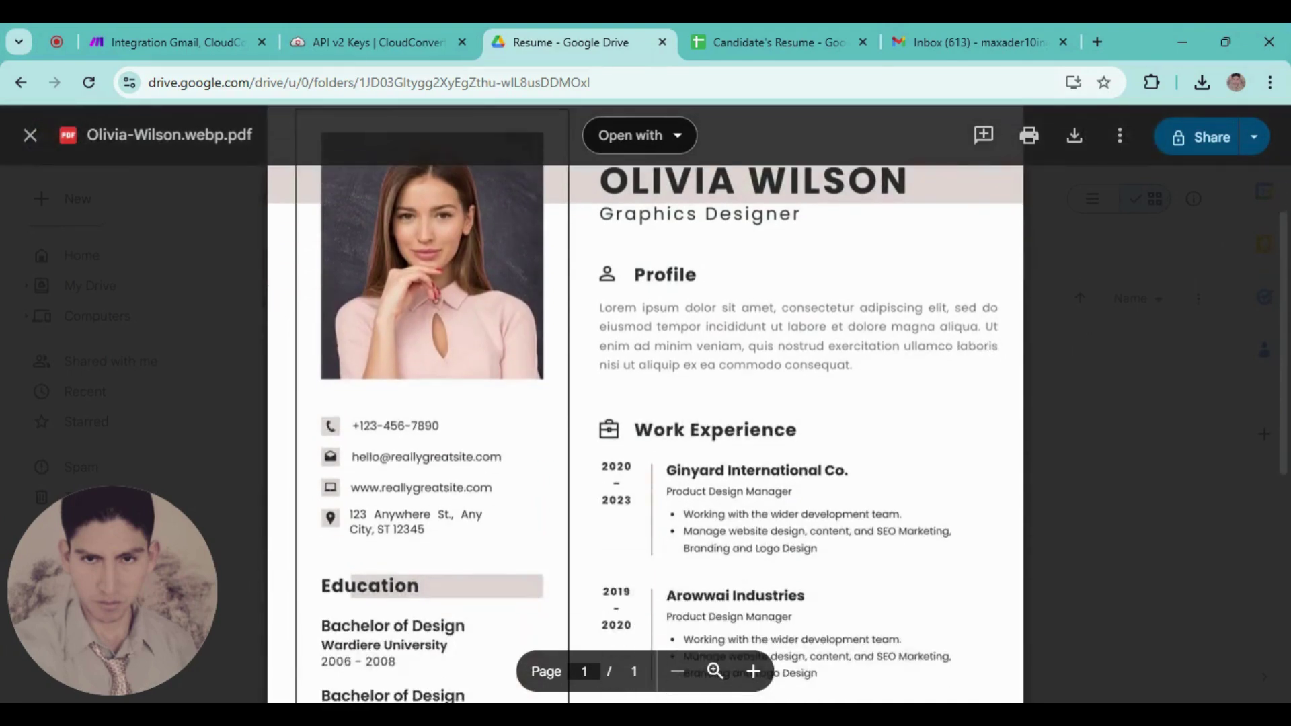
click(135, 26)
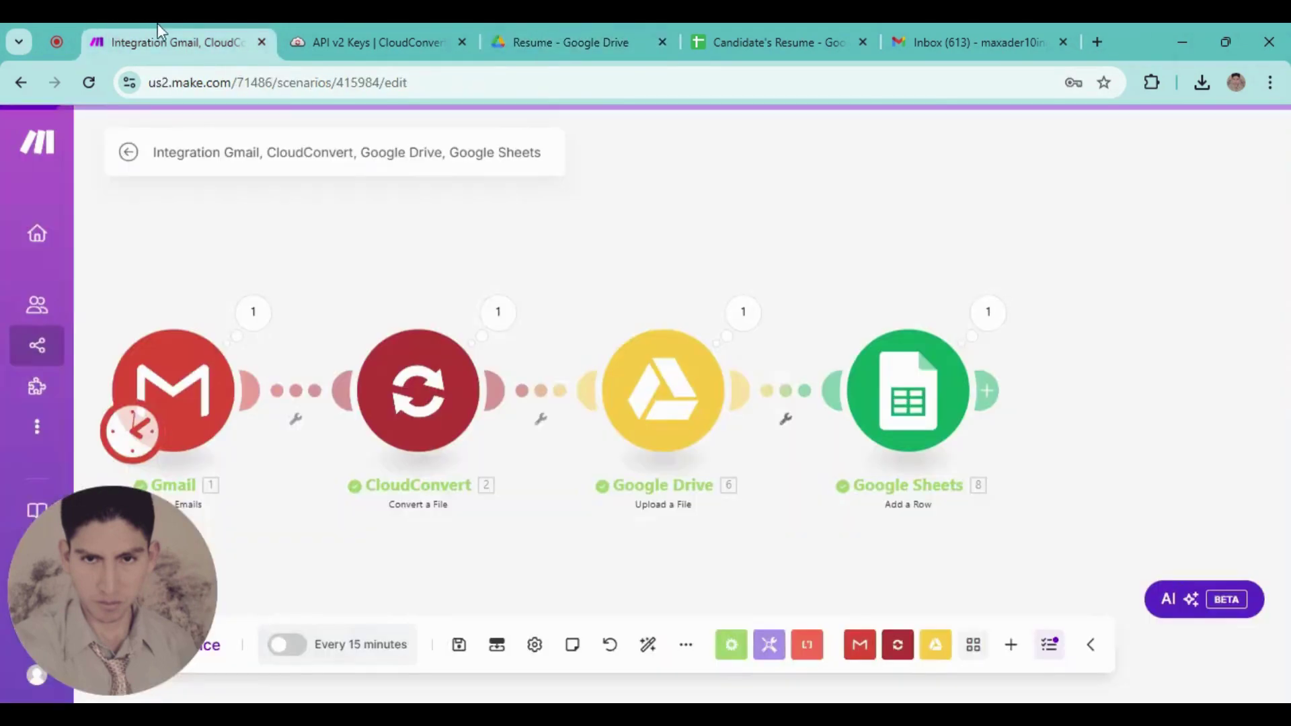
click(554, 24)
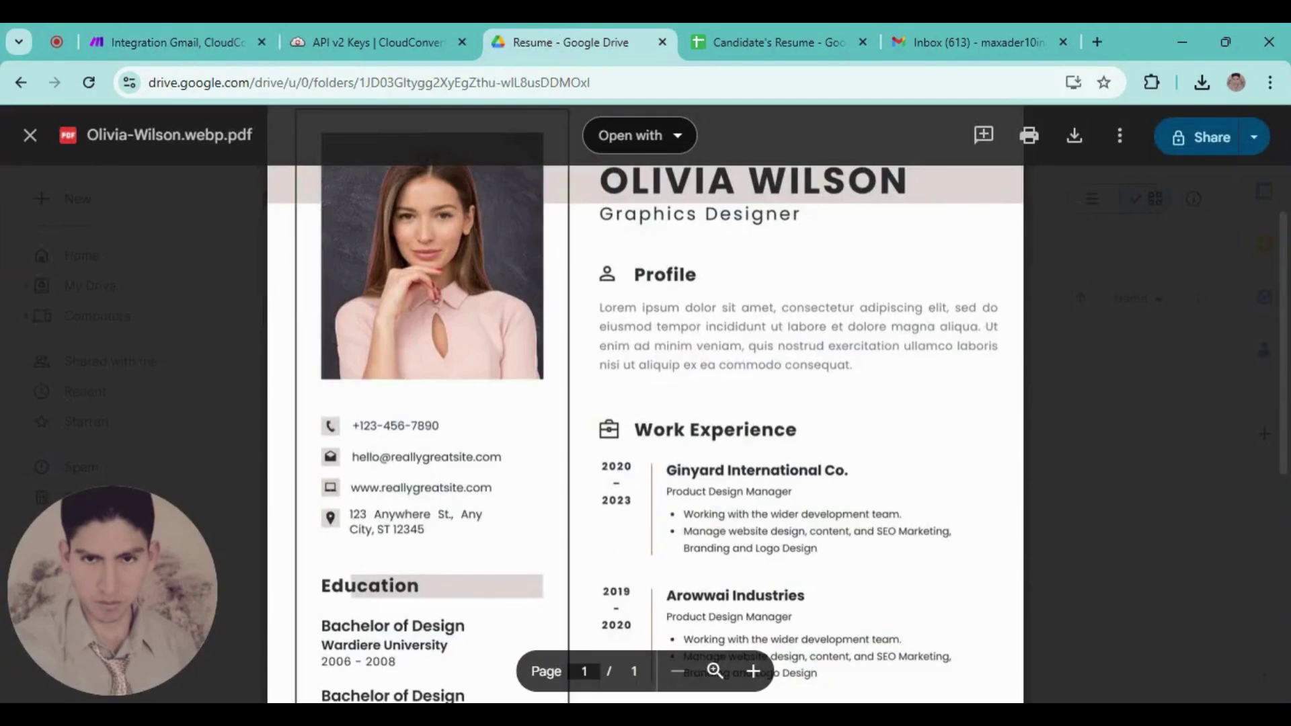
- Switch back to the Make scenario and review the completed chain of Gmail, CloudConvert, Google Drive and Google Sheets modules
click(204, 31)
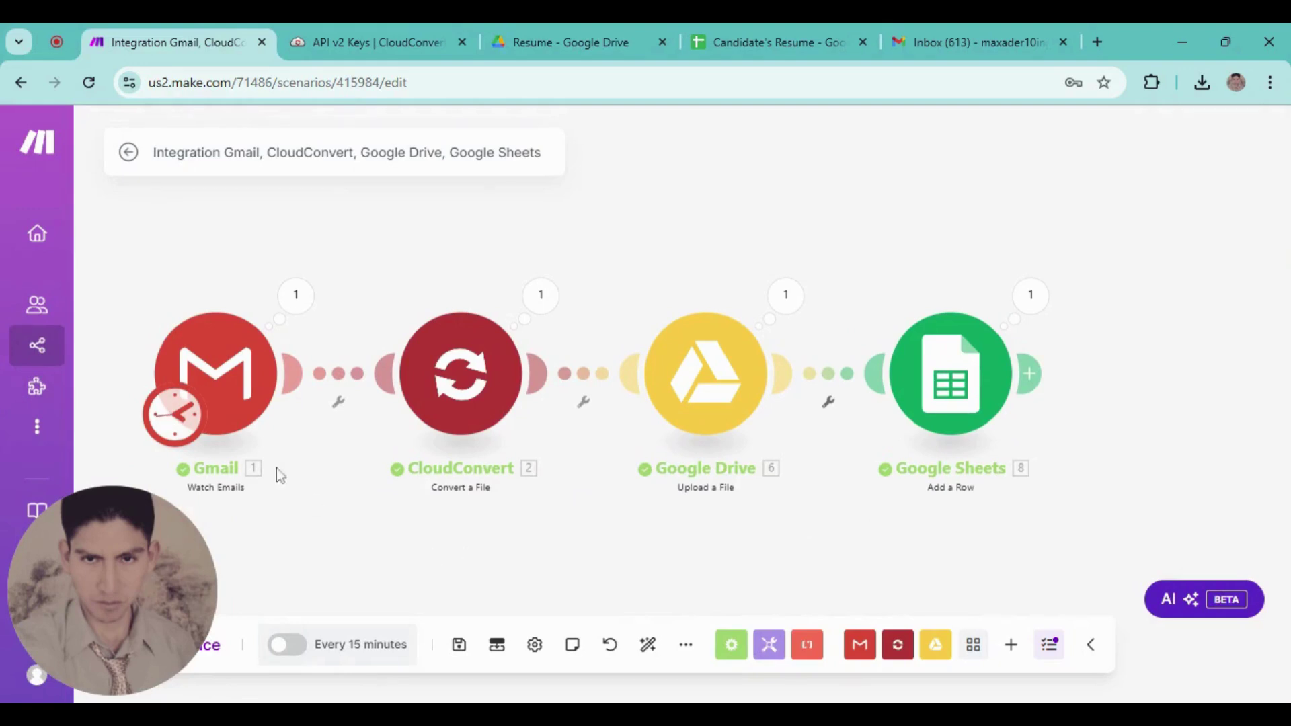
drag(503, 534, 530, 525)
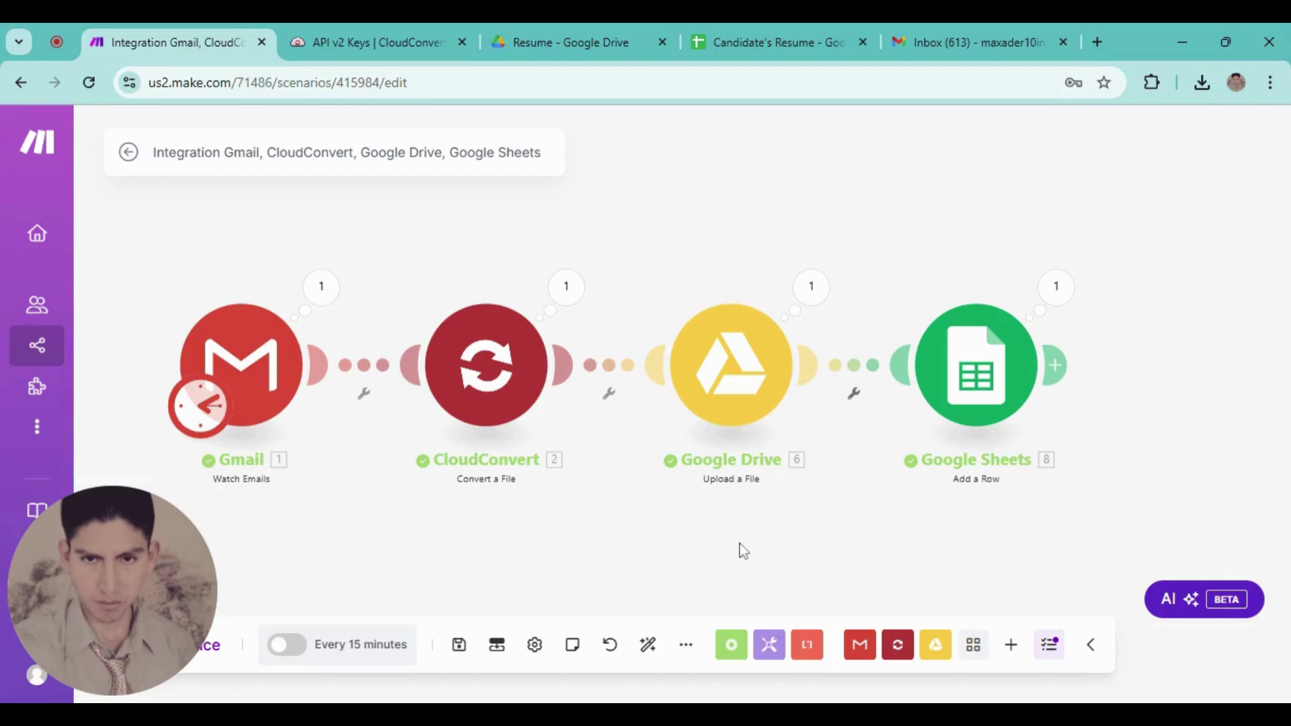
mouse_move(816, 528)
mouse_down()
mouse_move(740, 531)
mouse_move(798, 511)
mouse_up()
drag(731, 535, 689, 546)
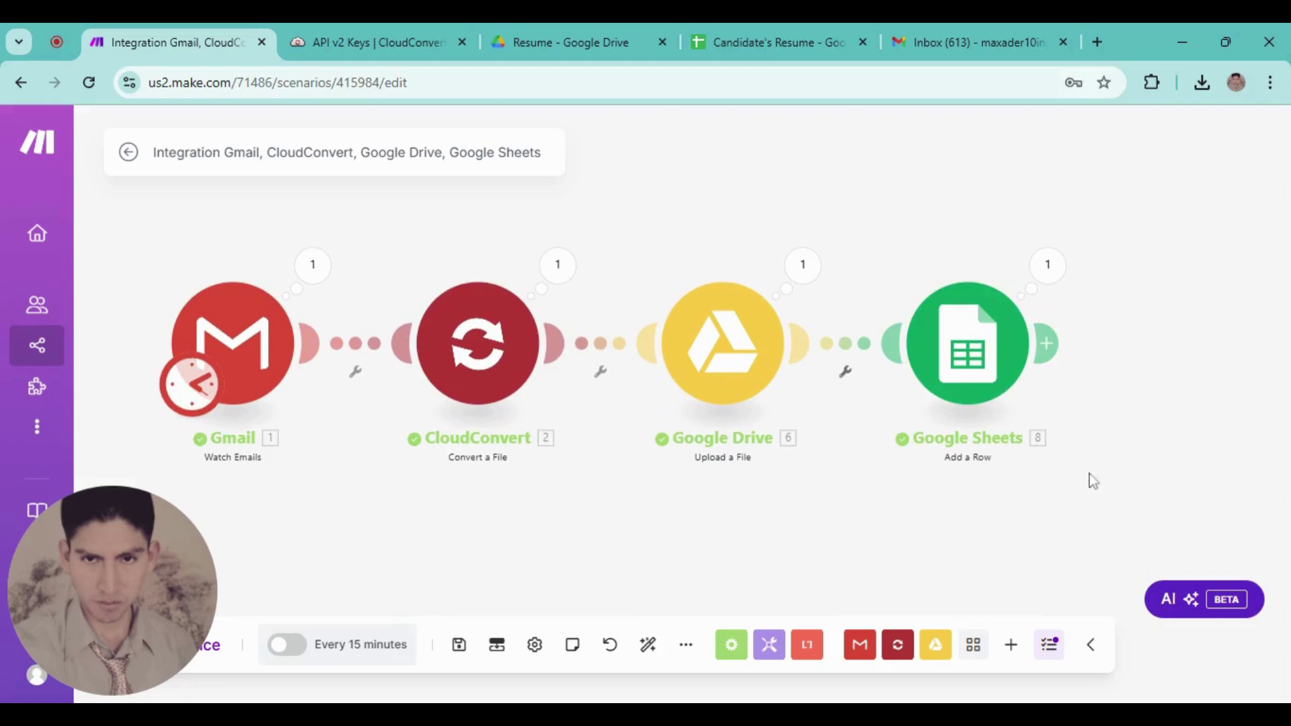
drag(929, 504, 871, 530)
scroll(798, 556, up, 3)
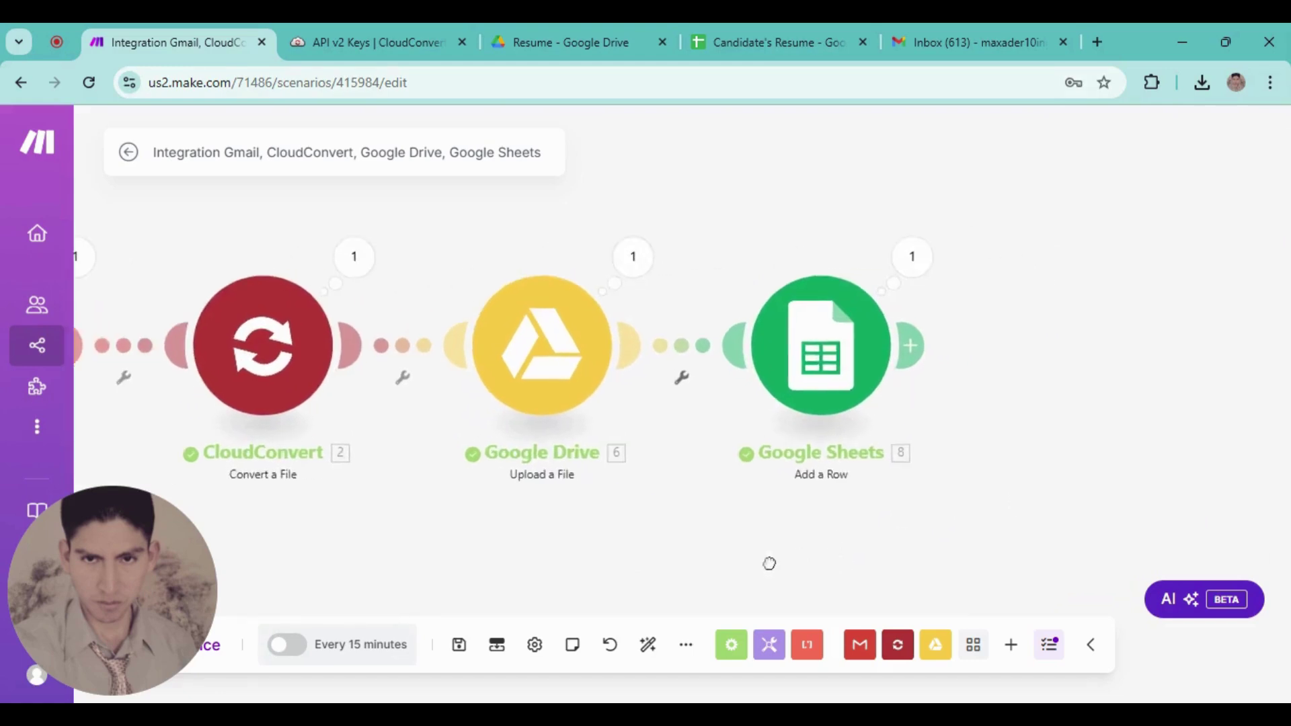
click(904, 334)
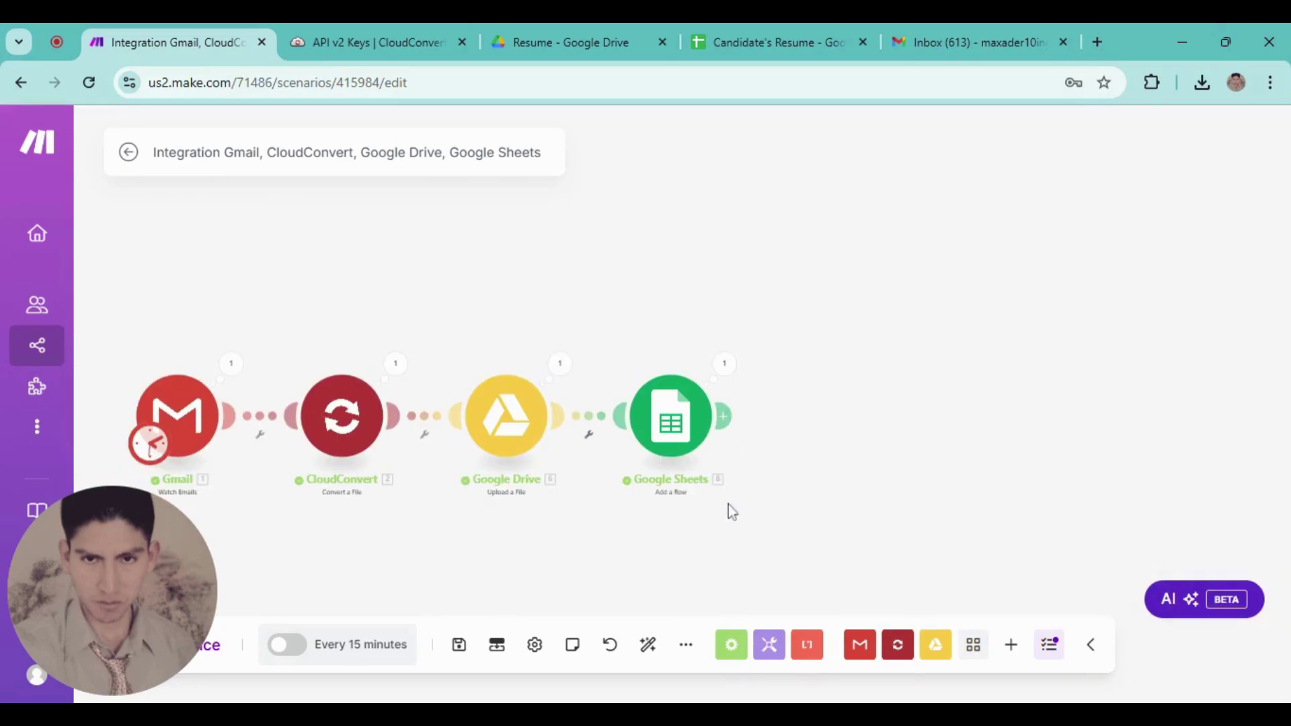
scroll(686, 507, down, 3)
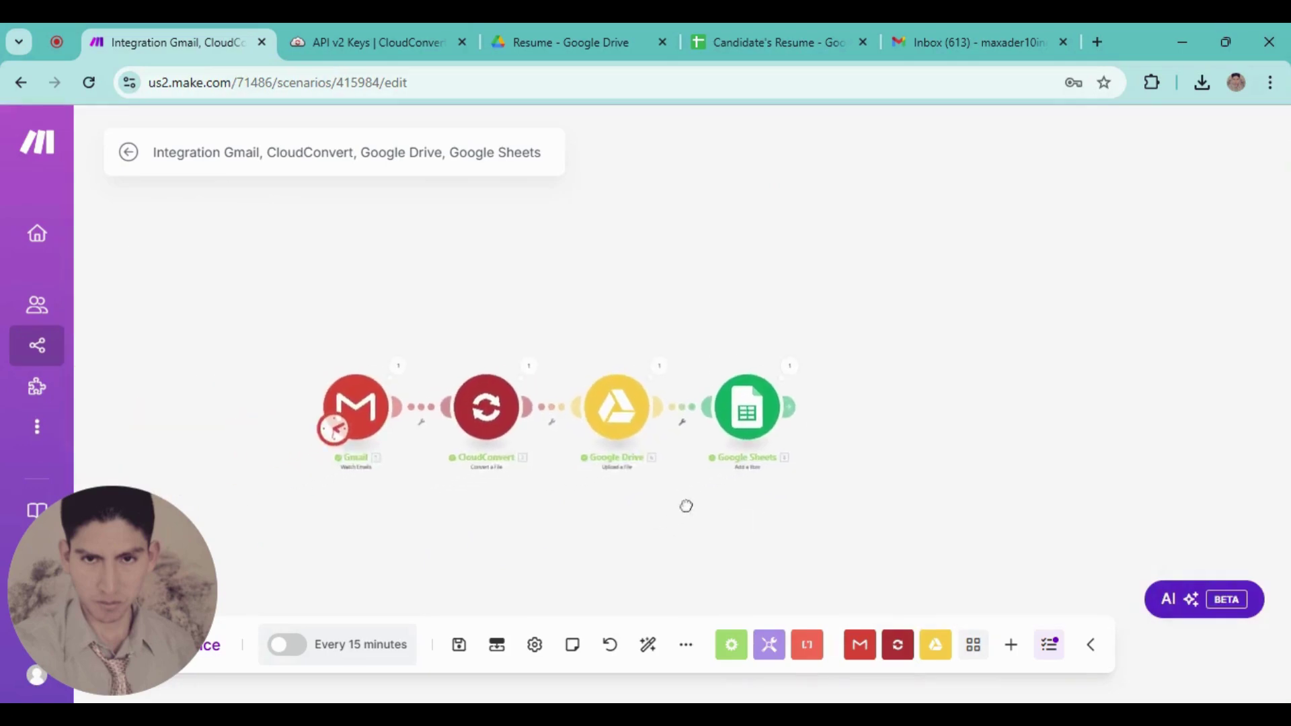
scroll(478, 492, up, 5)
scroll(478, 493, right, 5)
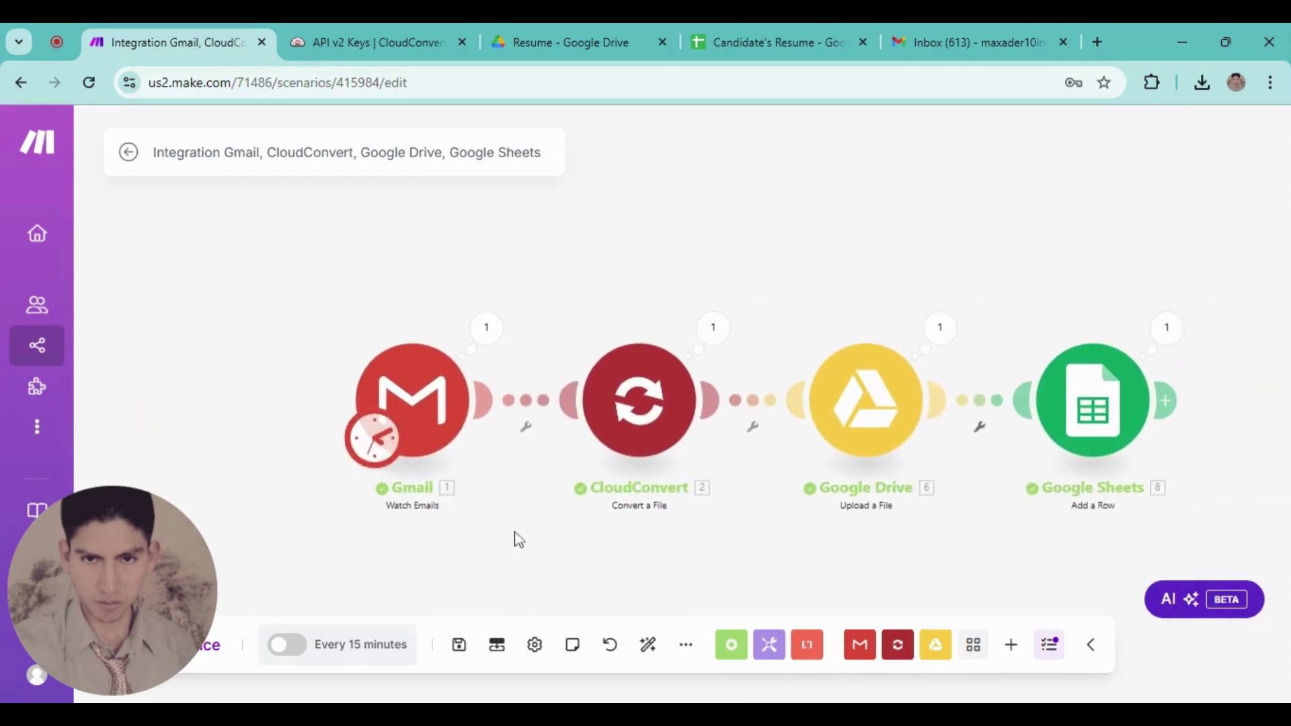
drag(573, 566, 519, 538)
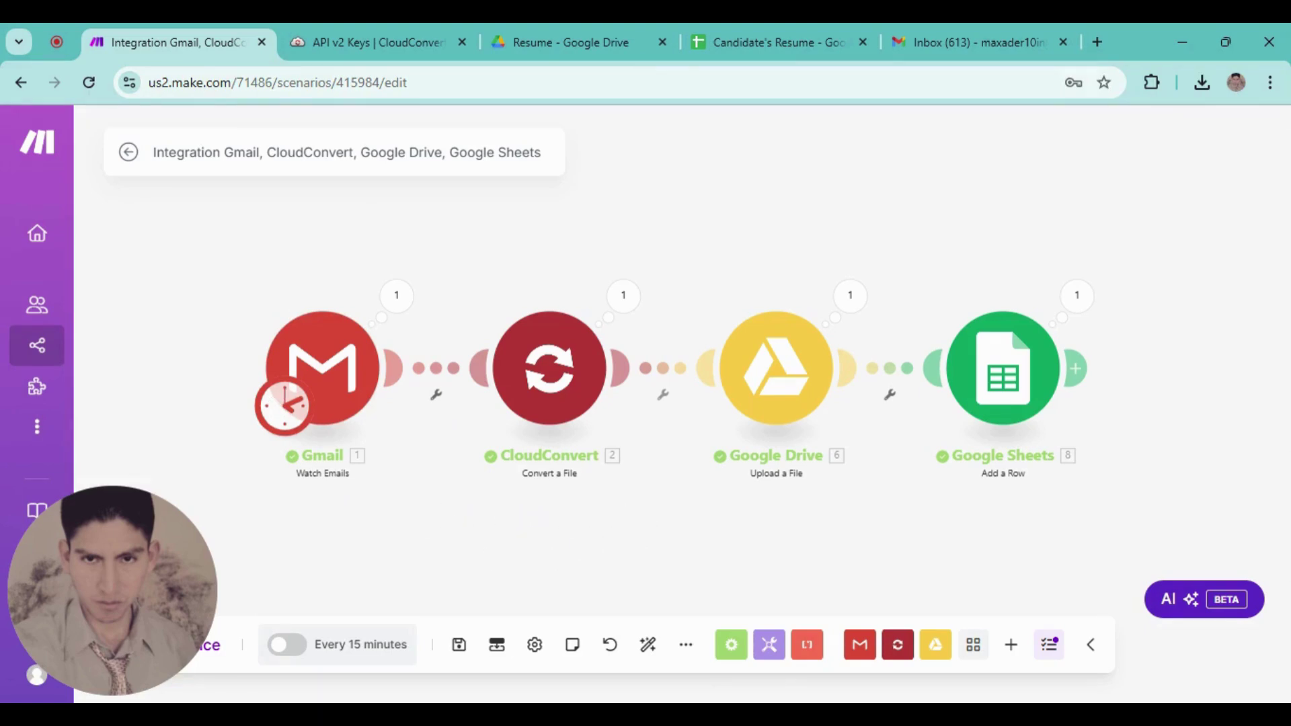
drag(592, 557, 568, 554)
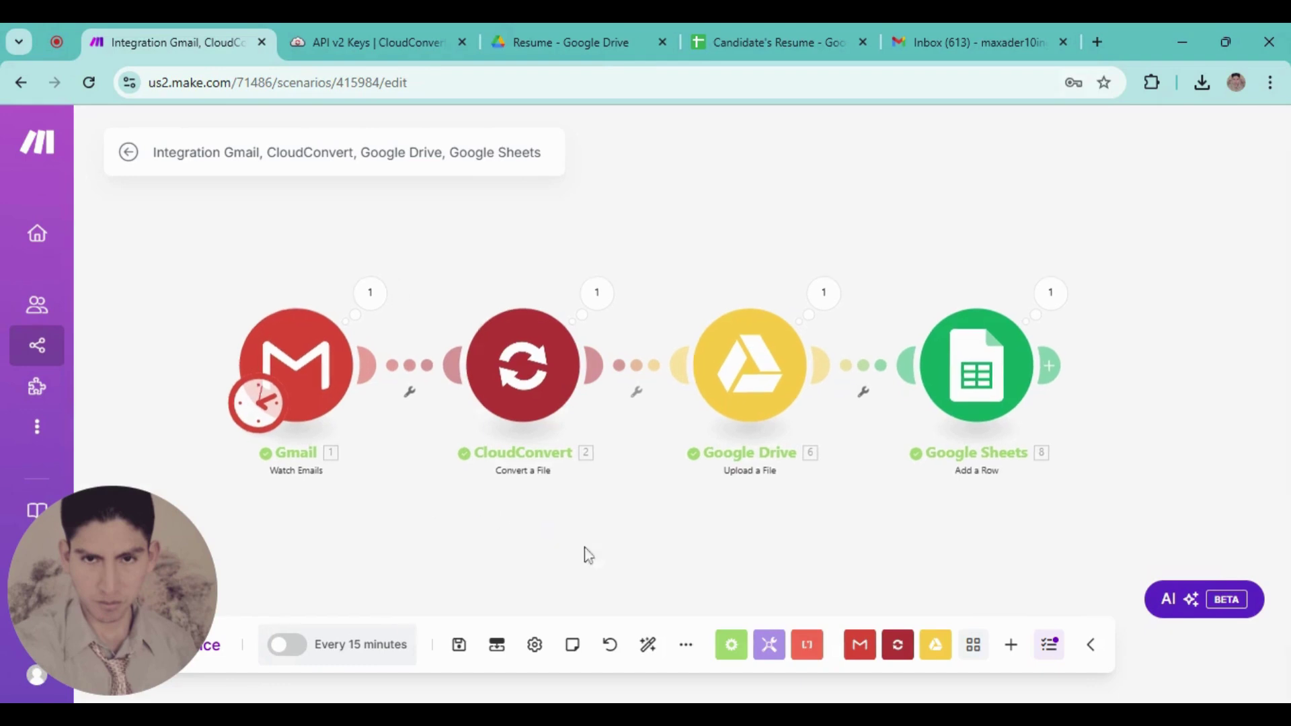
scroll(629, 545, right, 2)
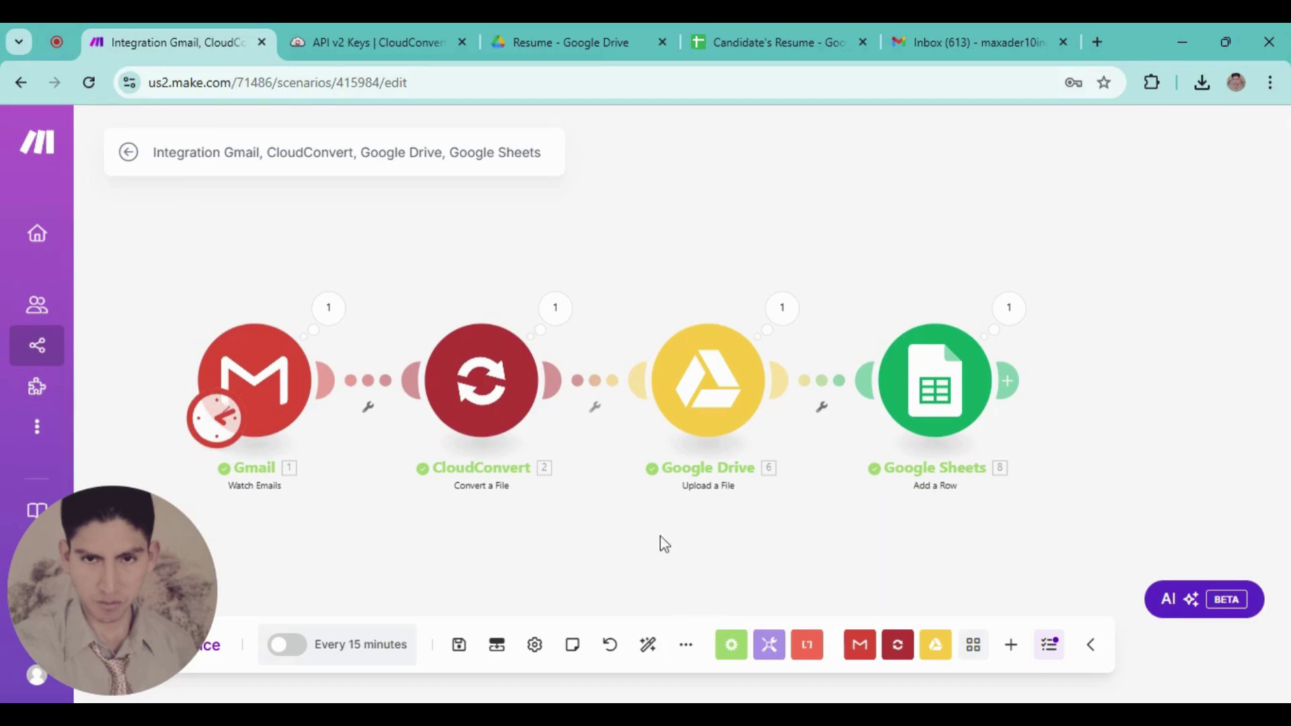
scroll(592, 531, right, 1)
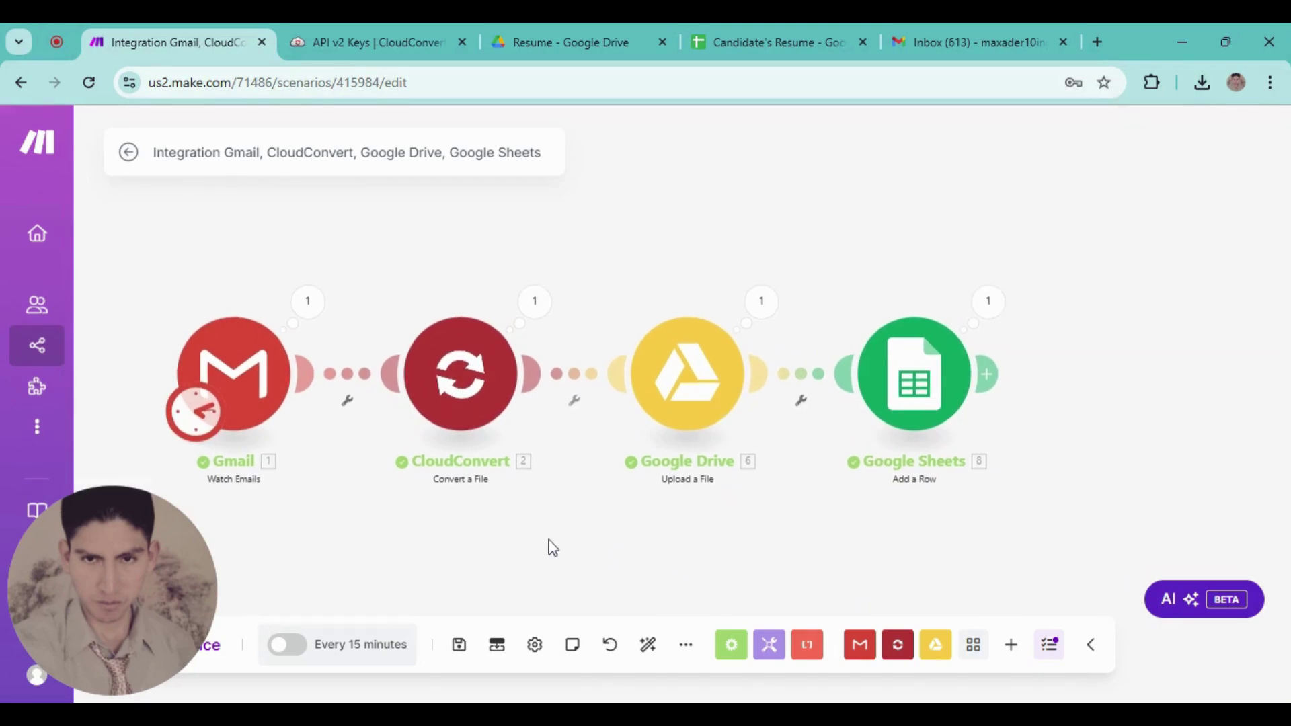